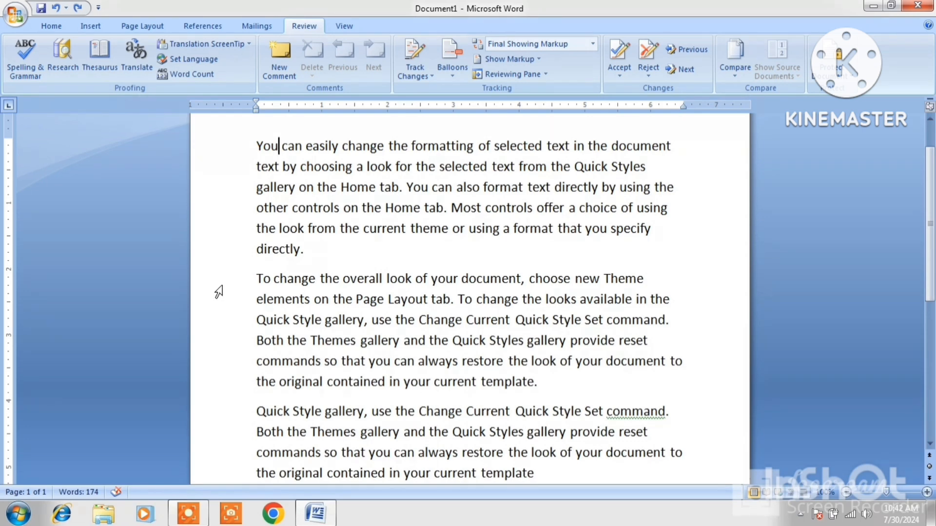
Browse the Home, Insert, Page Layout, References and Mailings tabs, then return to Review.
{"action": "left_click", "coordinate": [43, 29]}
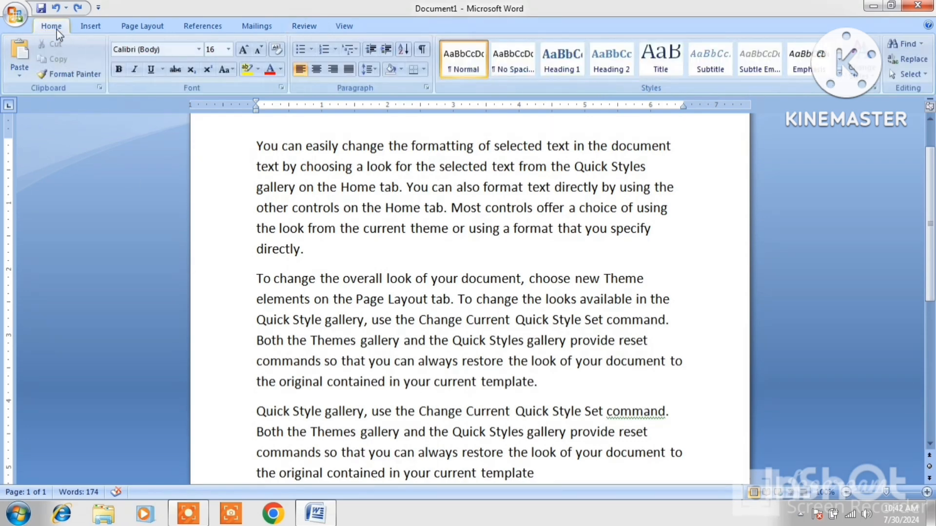
{"action": "left_click", "coordinate": [90, 29]}
{"action": "left_click", "coordinate": [131, 29]}
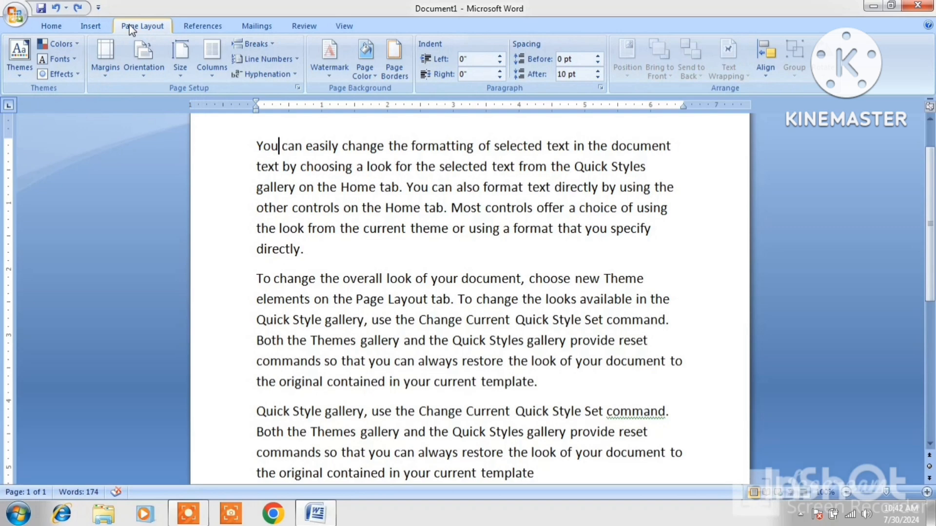
{"action": "left_click", "coordinate": [201, 30]}
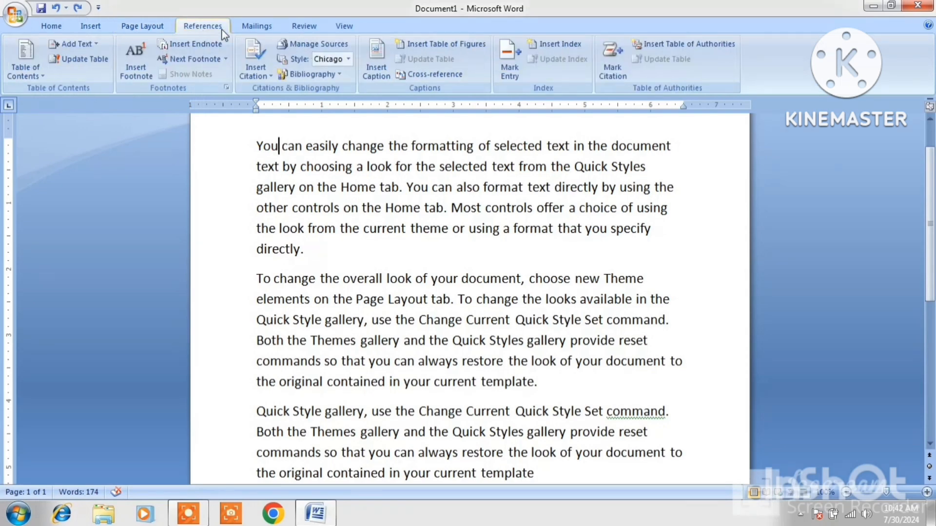
{"action": "left_click", "coordinate": [248, 30]}
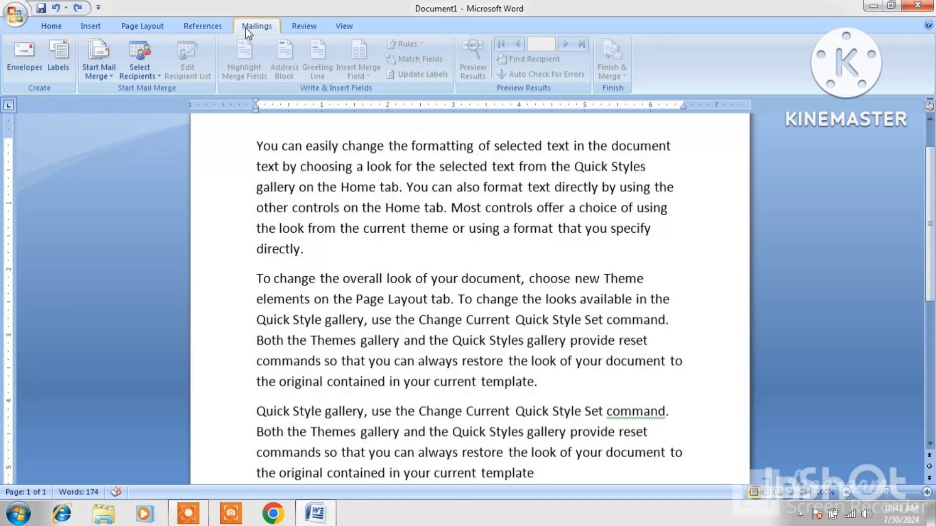
{"action": "left_click", "coordinate": [296, 22]}
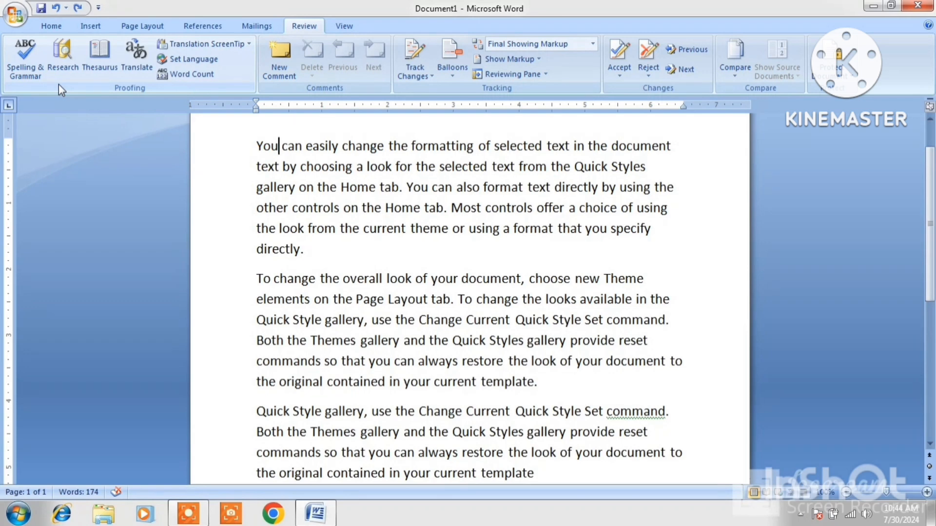
Misspell change, selected and current as chang, selectd and currnt.
{"action": "left_click", "coordinate": [384, 146]}
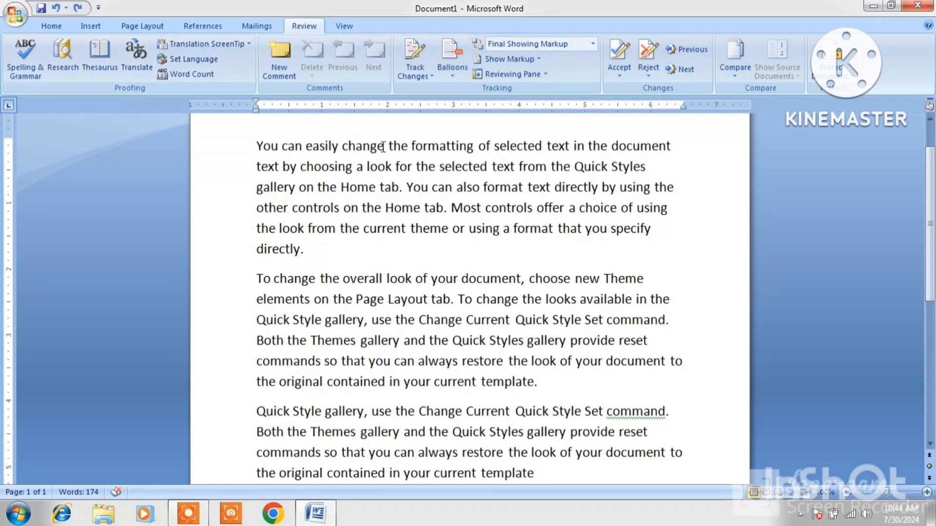
{"action": "key", "text": "BackSpace"}
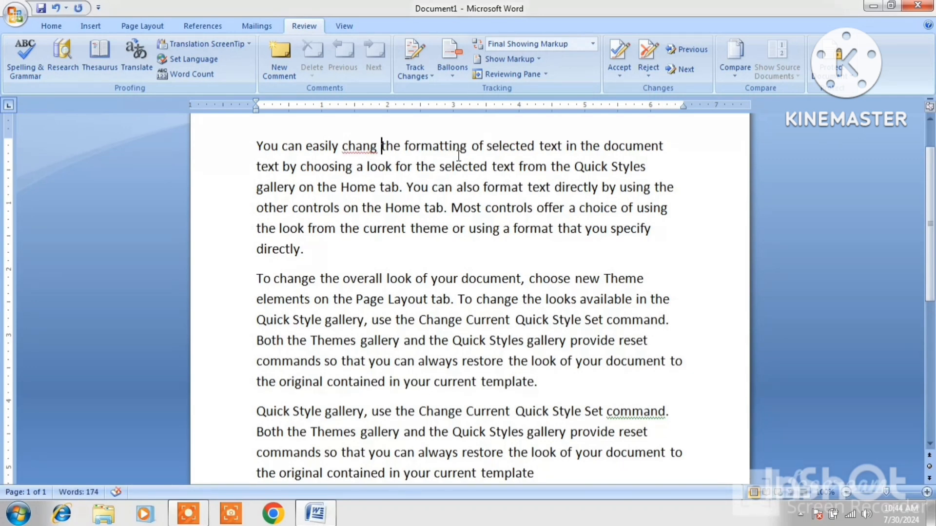
{"action": "left_click", "coordinate": [479, 168]}
{"action": "key", "text": "BackSpace"}
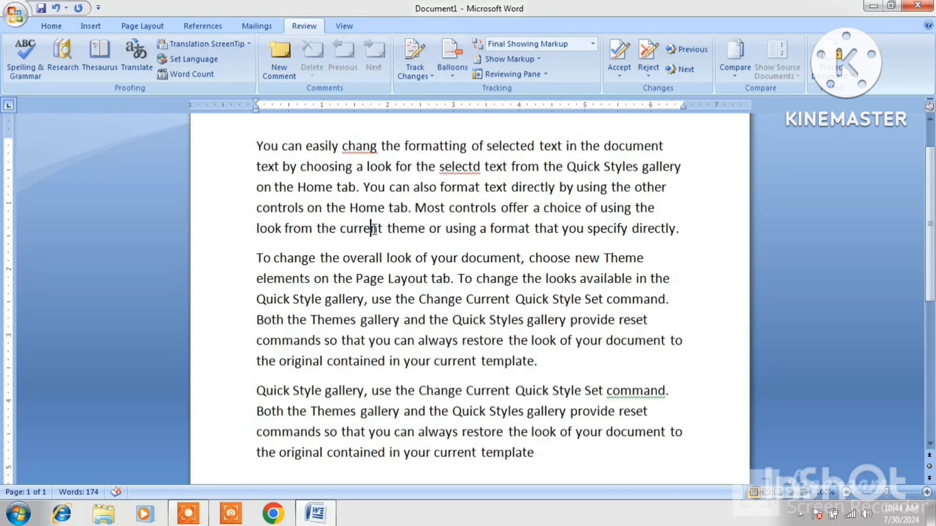
{"action": "key", "text": "BackSpace"}
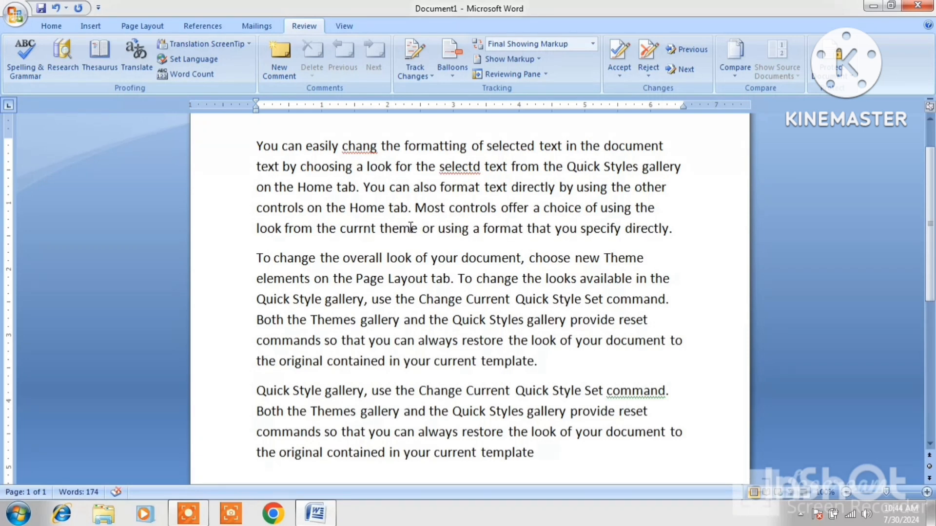
Misspell document as docment in paragraph two and start the spelling and grammar check.
{"action": "left_click", "coordinate": [423, 238]}
{"action": "left_click", "coordinate": [491, 260]}
{"action": "key", "text": "BackSpace"}
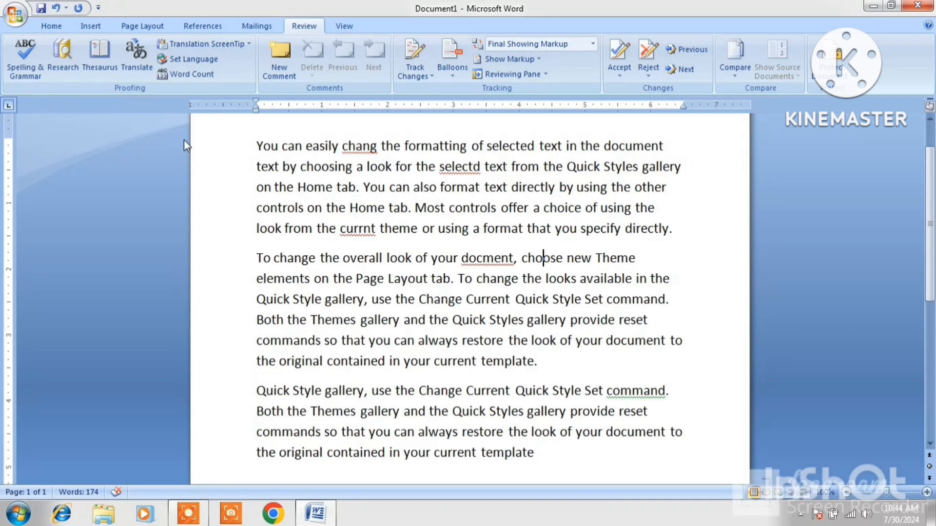
{"action": "left_click", "coordinate": [30, 62]}
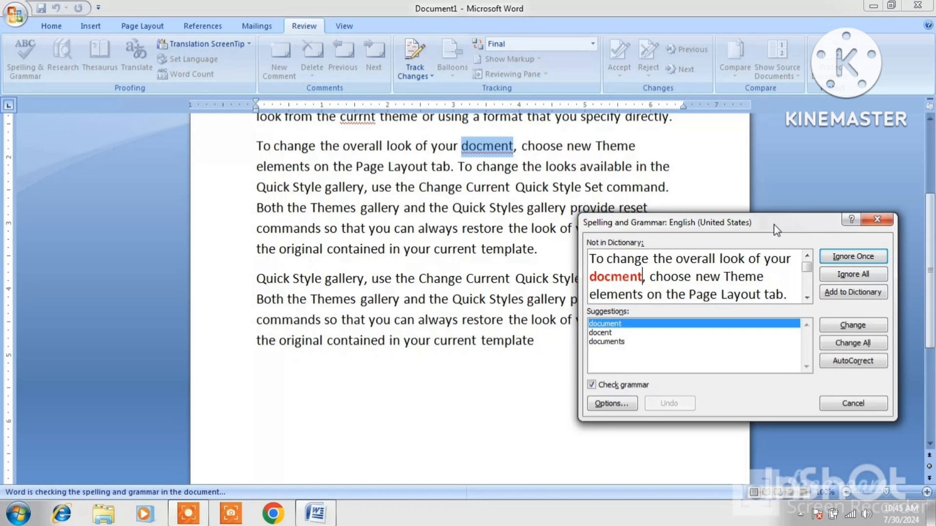
Ignore all docment and selectd, skip the command grammar issue and chang once, then stop checking.
{"action": "left_click_drag", "start_coordinate": [797, 223], "coordinate": [533, 216]}
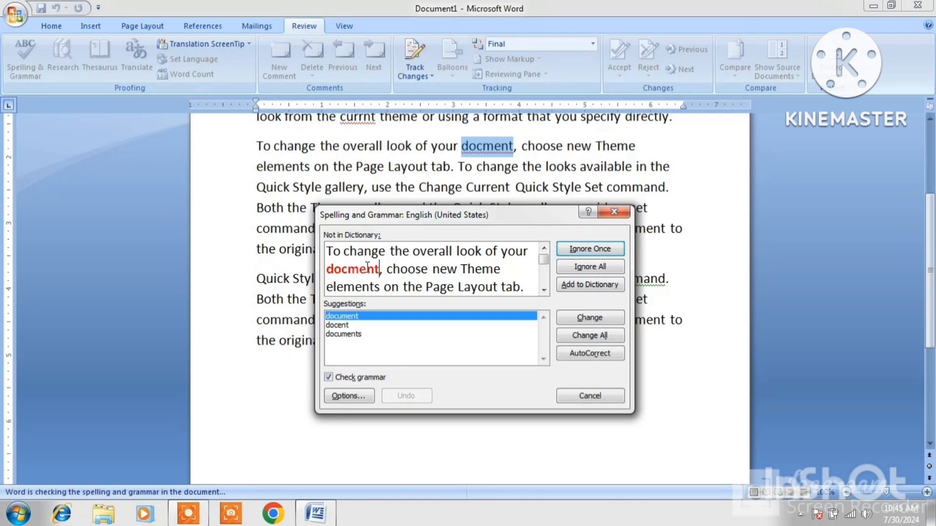
{"action": "left_click", "coordinate": [579, 268]}
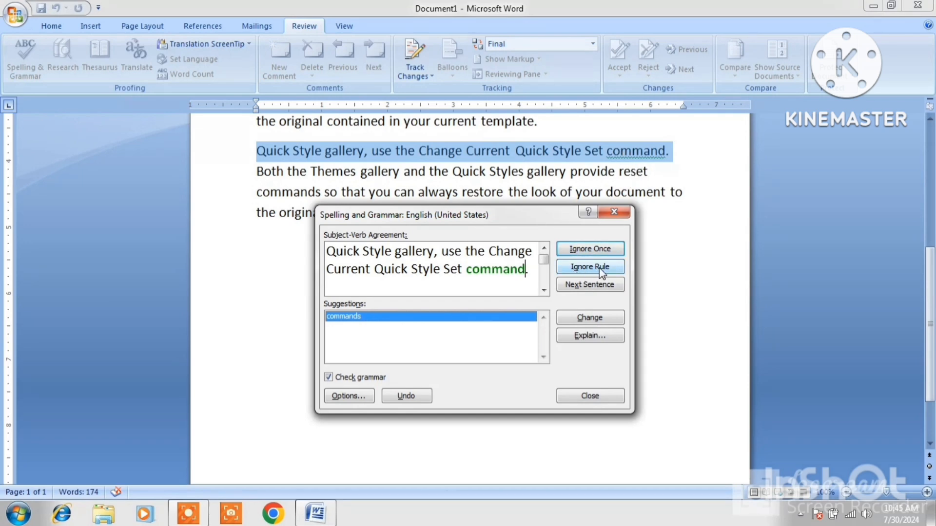
{"action": "left_click", "coordinate": [587, 250]}
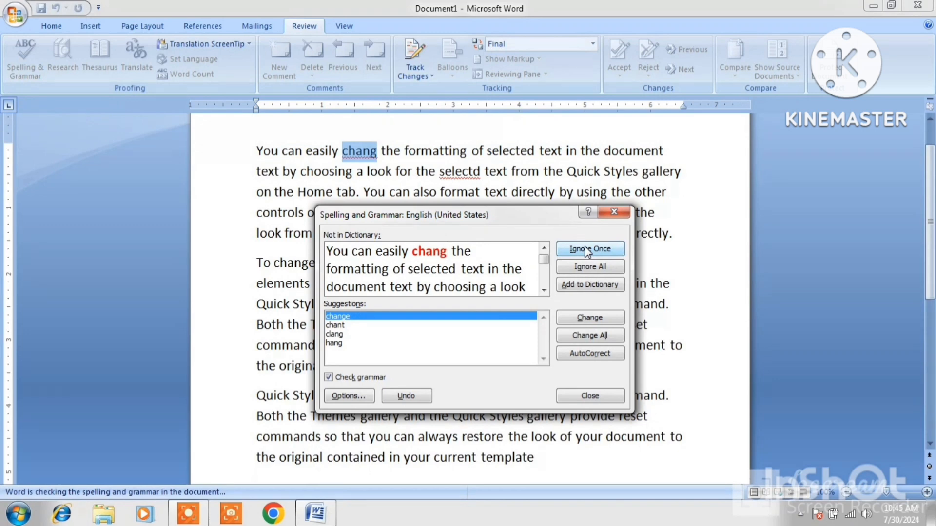
{"action": "left_click", "coordinate": [587, 250]}
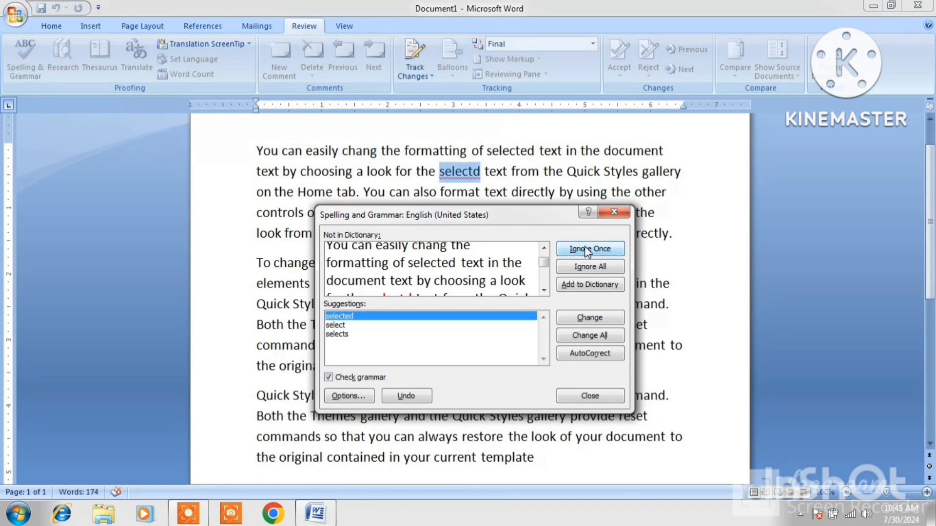
{"action": "left_click", "coordinate": [592, 268]}
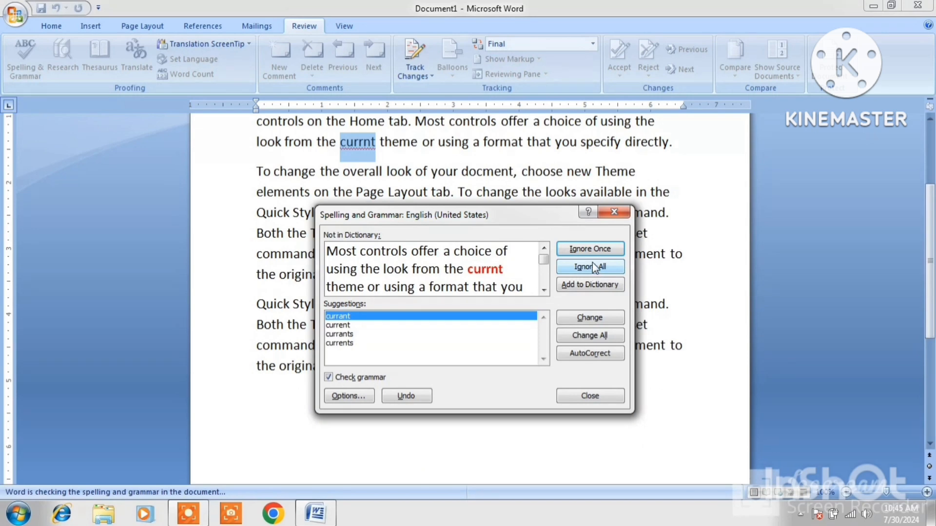
{"action": "left_click", "coordinate": [613, 211]}
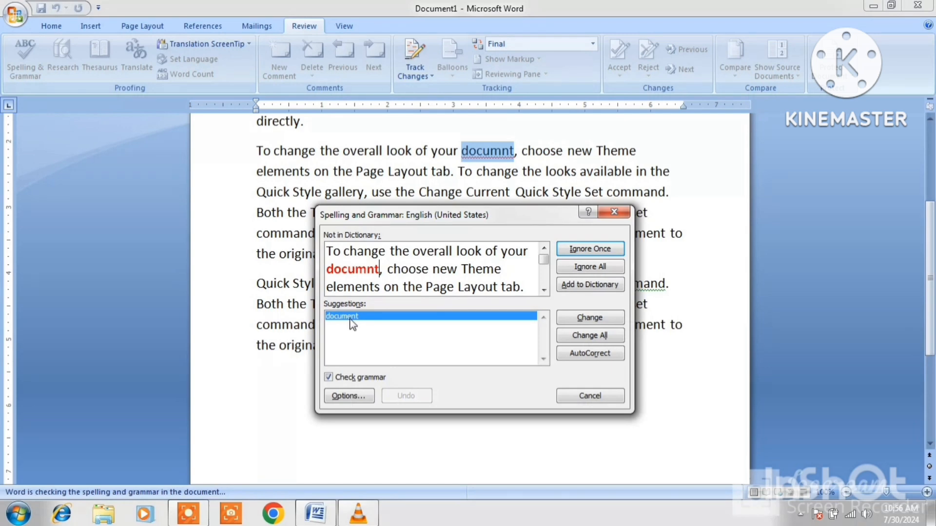
Change documnt to document and command to commands using the check's suggestions.
{"action": "left_click", "coordinate": [576, 317]}
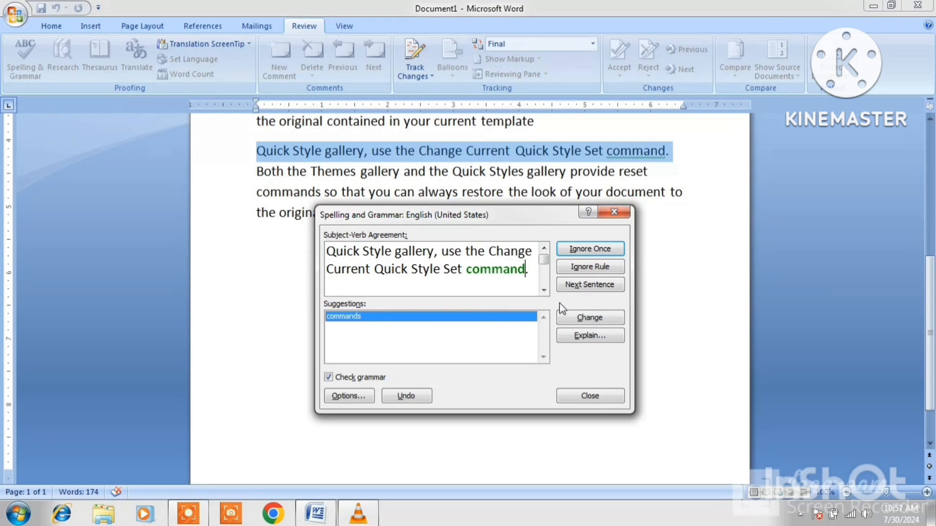
{"action": "left_click", "coordinate": [592, 318]}
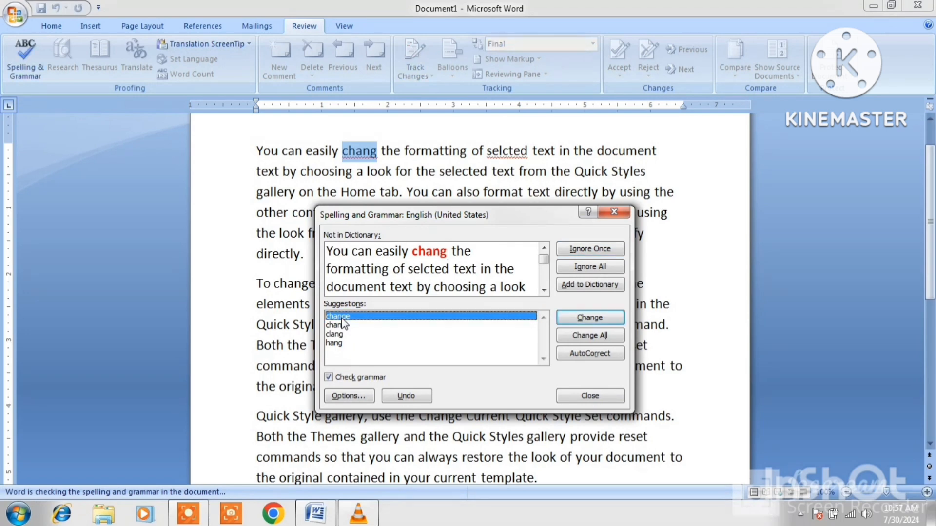
Correct chang to change, AutoCorrect selcted, change all currnt to current, and dismiss the completion message.
{"action": "left_click", "coordinate": [588, 318]}
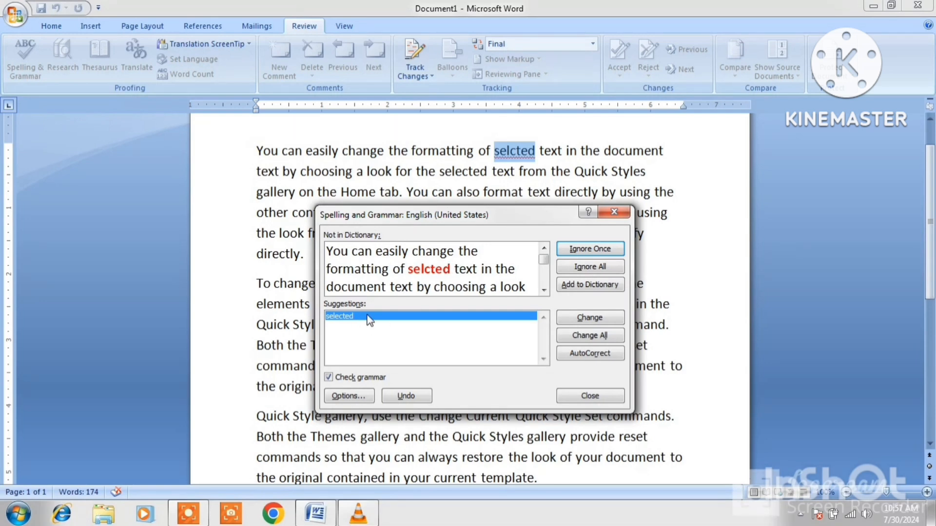
{"action": "left_click", "coordinate": [590, 354]}
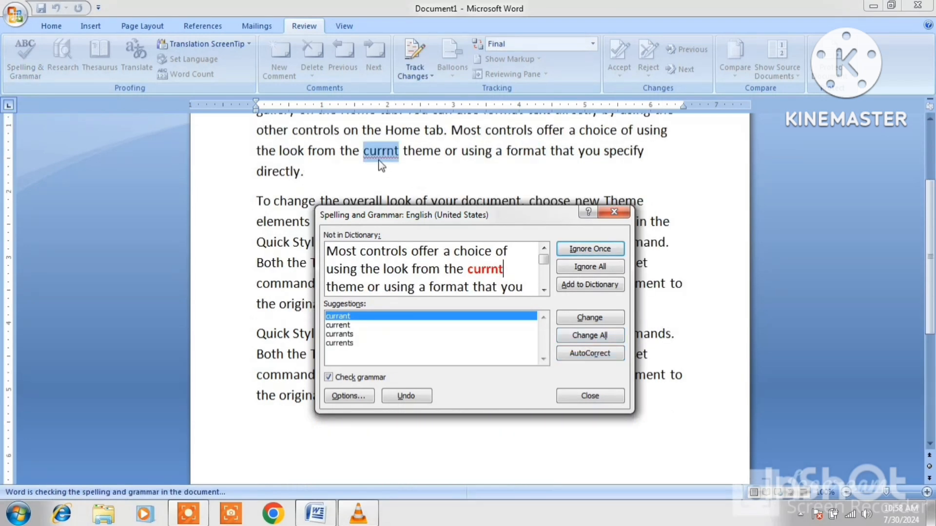
{"action": "left_click", "coordinate": [345, 326]}
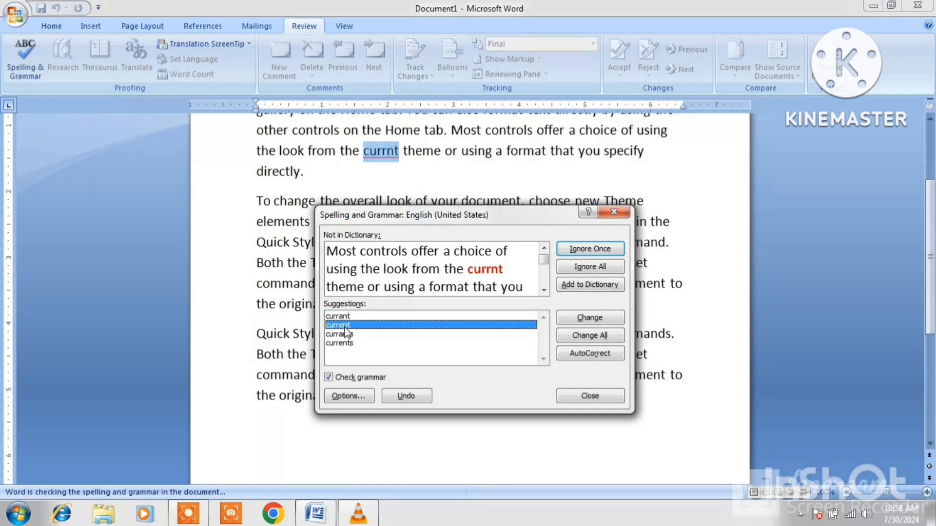
{"action": "left_click", "coordinate": [590, 336]}
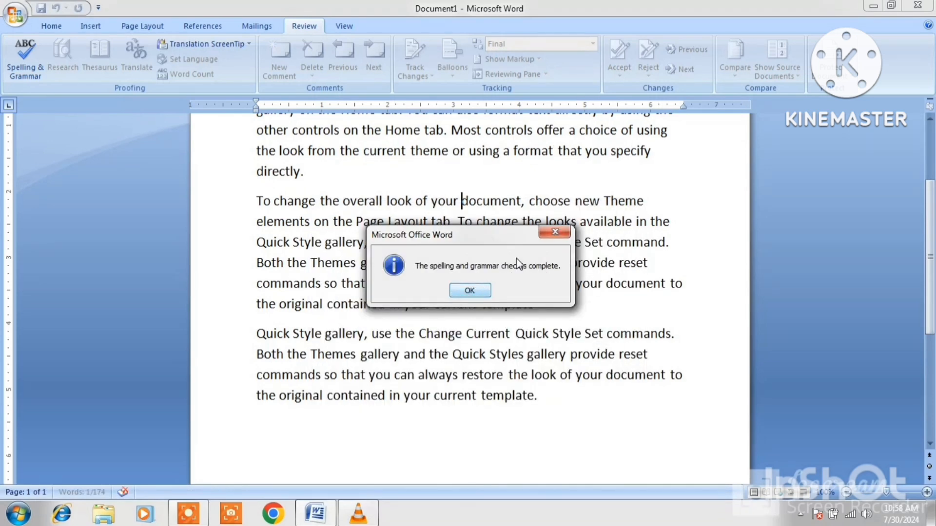
{"action": "left_click", "coordinate": [560, 235]}
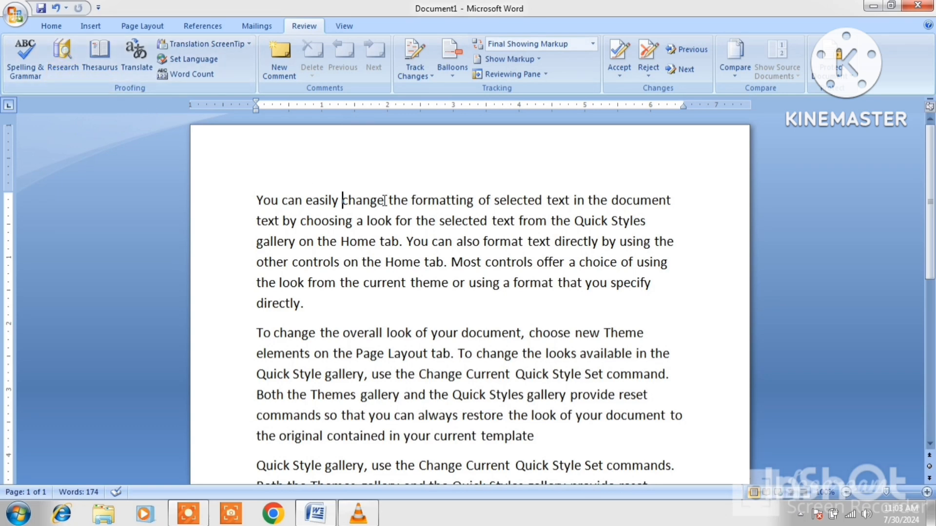
{"action": "left_click_drag", "start_coordinate": [384, 200], "coordinate": [343, 201]}
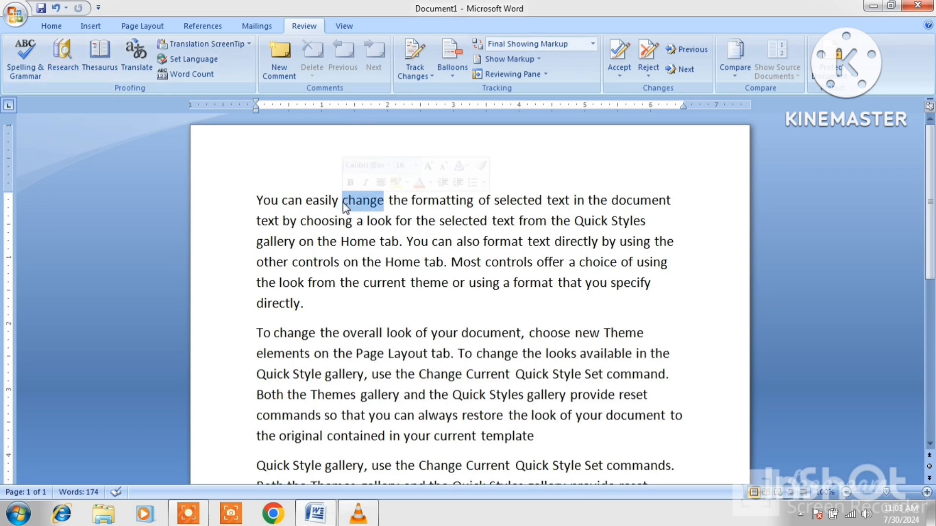
{"action": "left_click", "coordinate": [58, 60]}
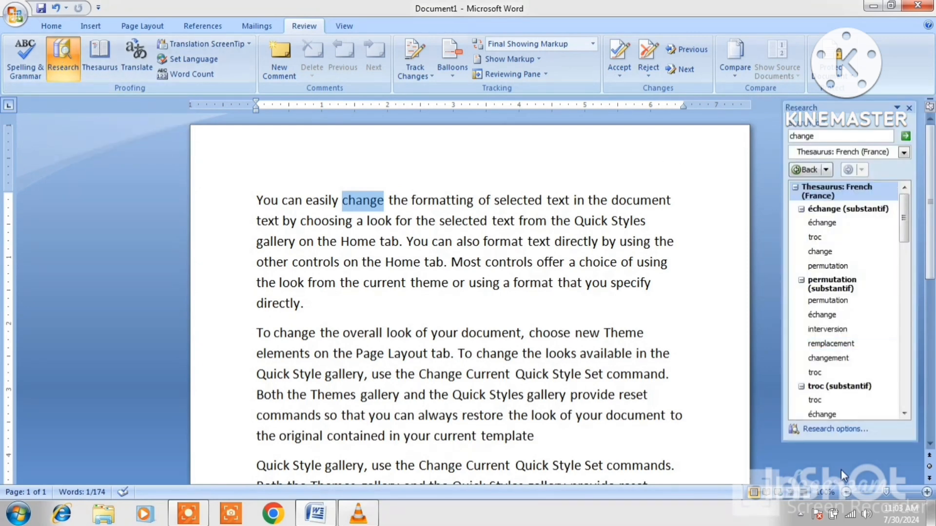
{"action": "left_click_drag", "start_coordinate": [842, 441], "coordinate": [845, 474]}
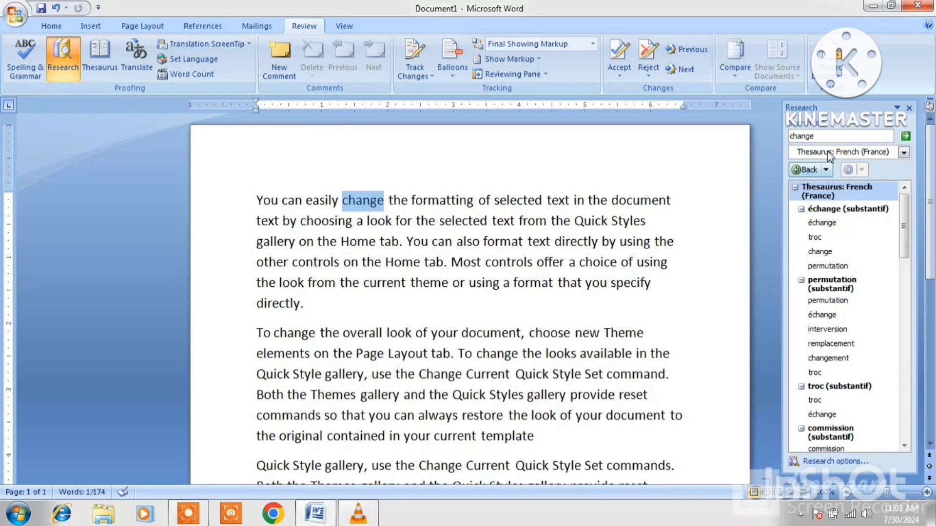
{"action": "mouse_move", "coordinate": [839, 229]}
{"action": "left_click", "coordinate": [904, 153]}
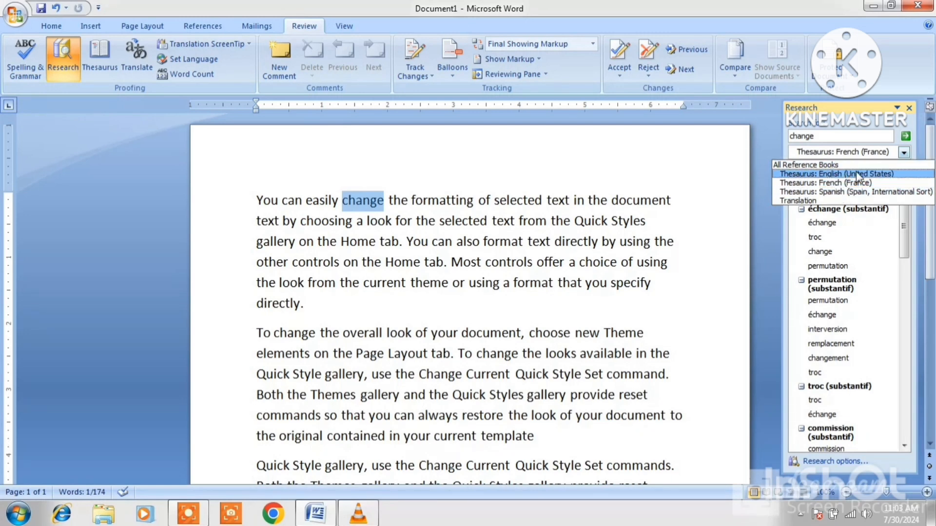
{"action": "left_click", "coordinate": [862, 175]}
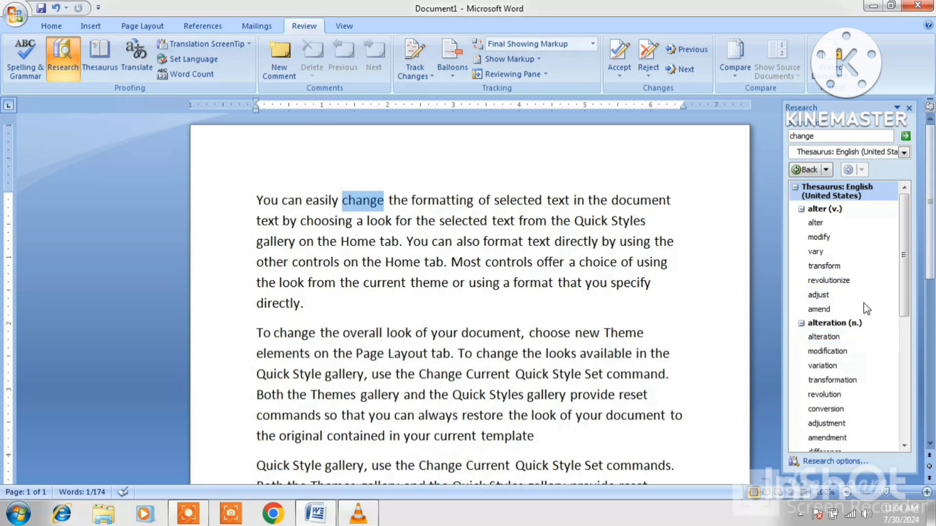
{"action": "left_click", "coordinate": [909, 109]}
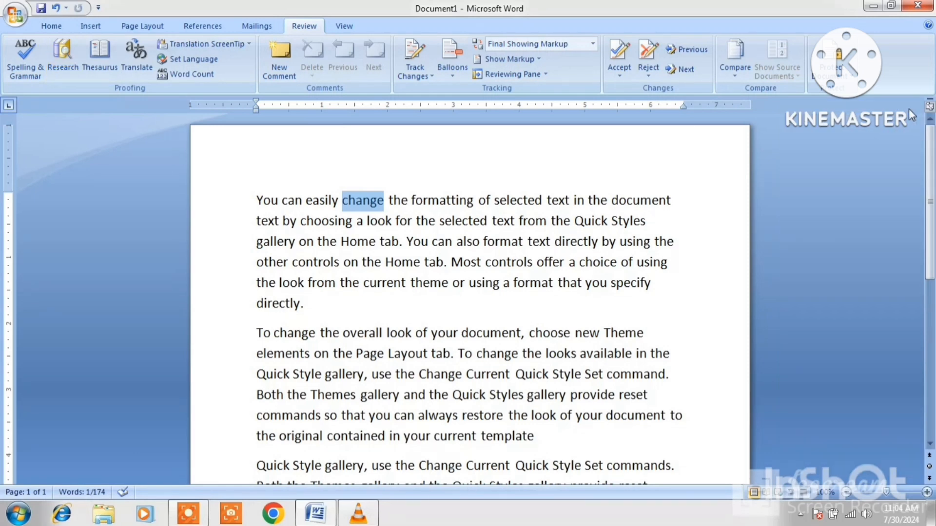
{"action": "left_click", "coordinate": [95, 54]}
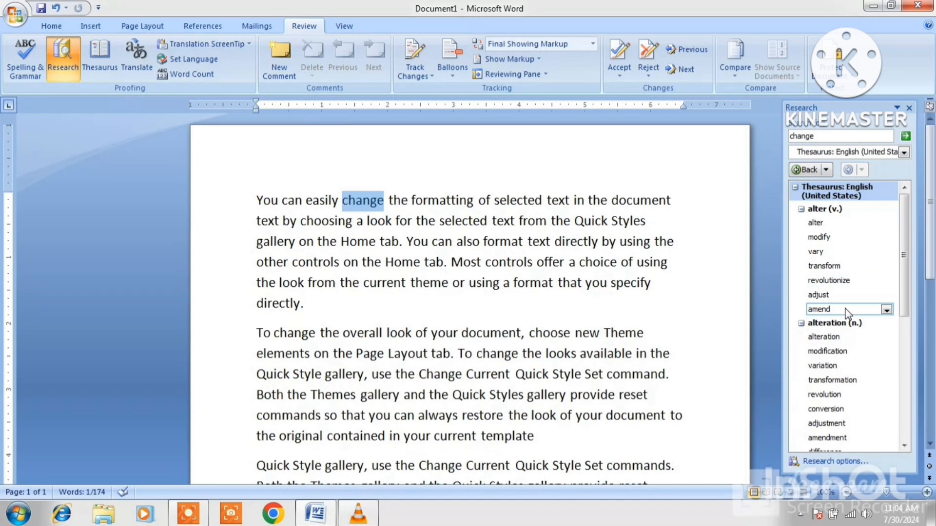
{"action": "left_click", "coordinate": [909, 108]}
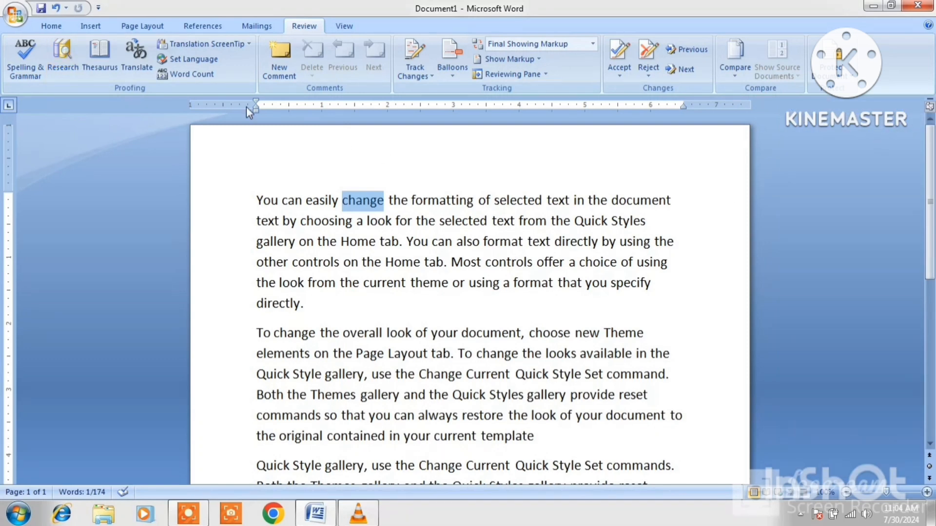
Translate change into Spanish (Spain, International Sort) and scroll through the bilingual dictionary results.
{"action": "left_click", "coordinate": [136, 59]}
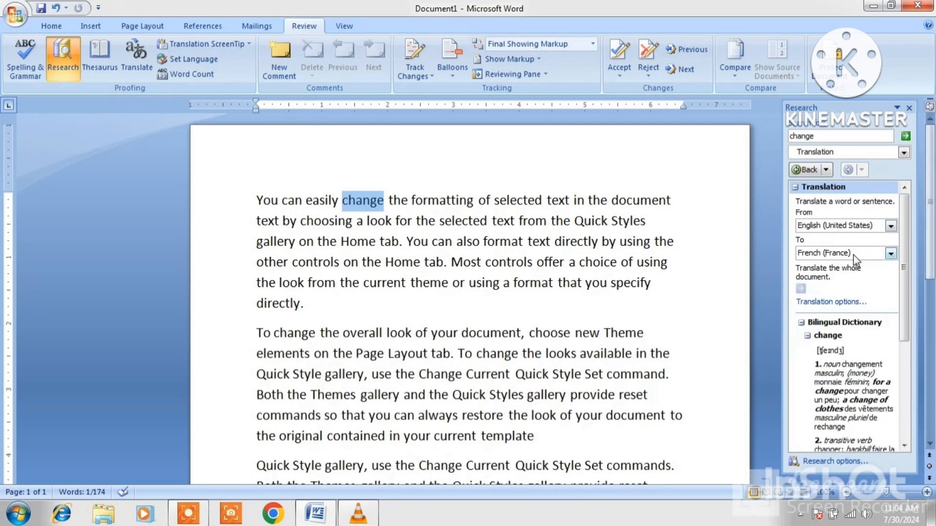
{"action": "left_click", "coordinate": [890, 253]}
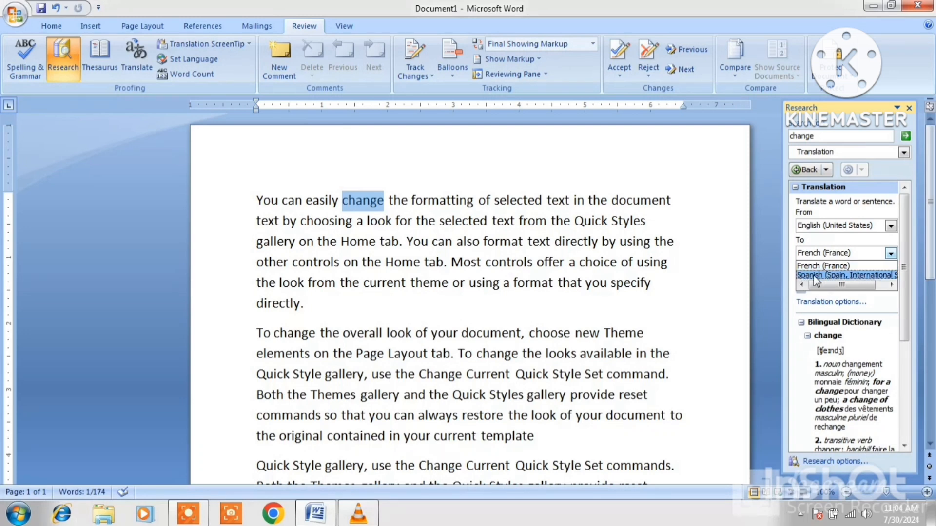
{"action": "left_click", "coordinate": [853, 276]}
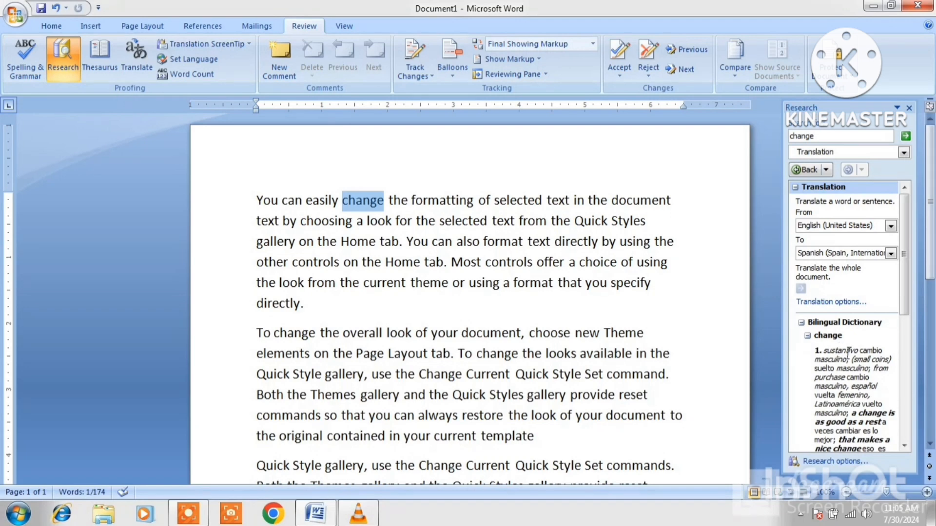
{"action": "left_click", "coordinate": [905, 446]}
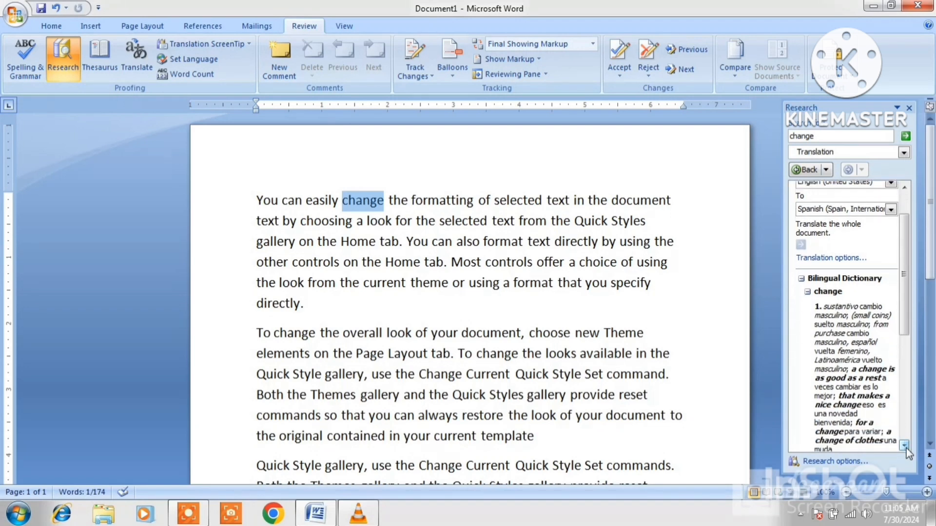
{"action": "left_click_drag", "start_coordinate": [905, 445], "coordinate": [905, 445]}
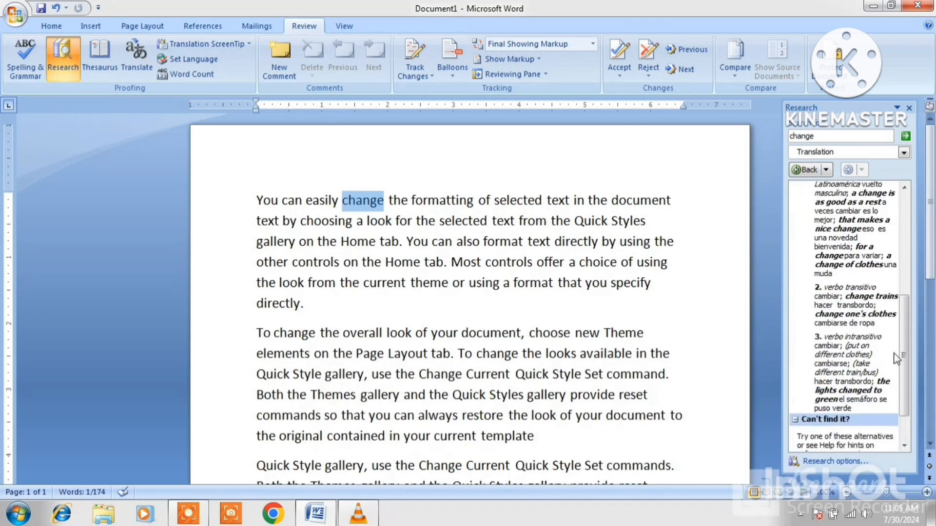
{"action": "left_click", "coordinate": [904, 235]}
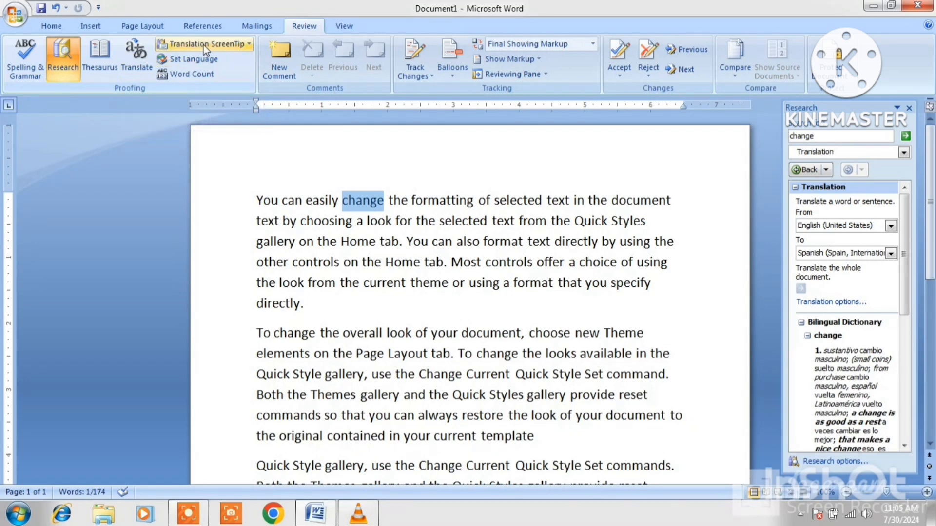
Turn off translation ScreenTips and check the text's proofing language with Set Language.
{"action": "left_click", "coordinate": [243, 43]}
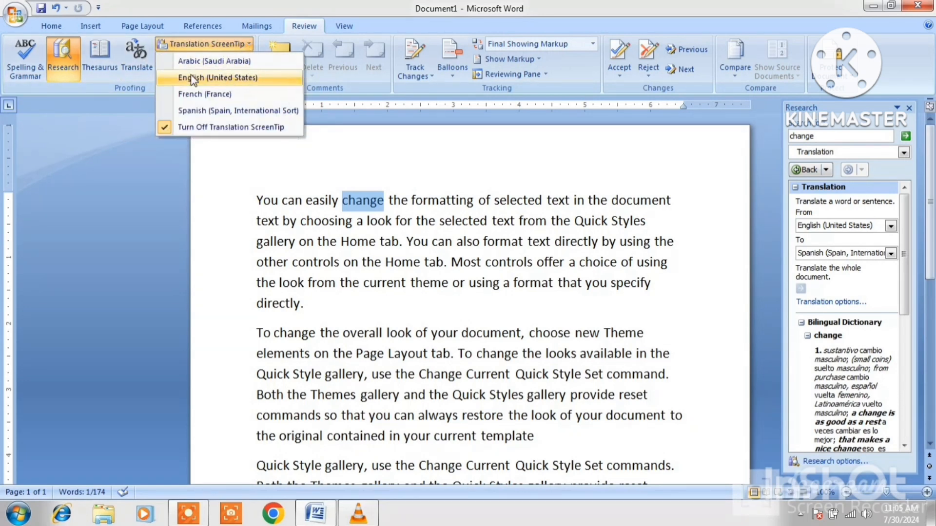
{"action": "left_click", "coordinate": [225, 127]}
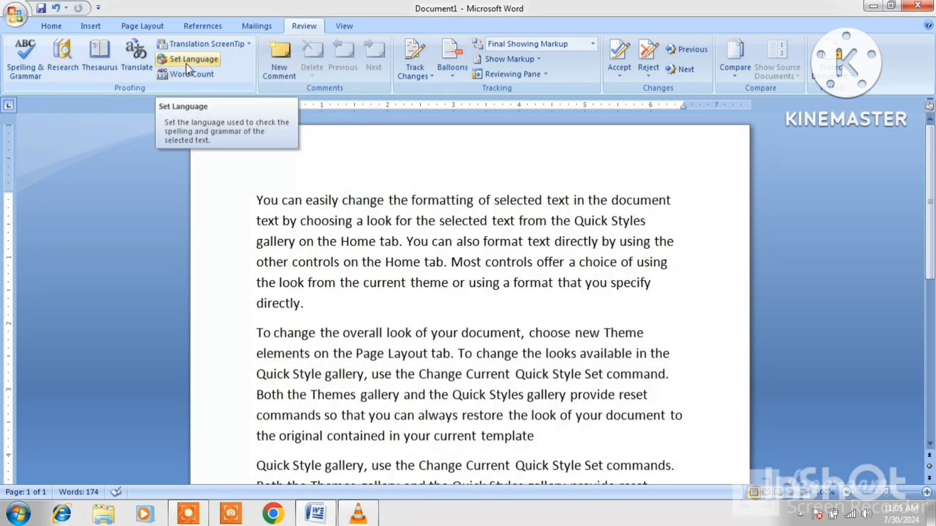
{"action": "left_click", "coordinate": [187, 64]}
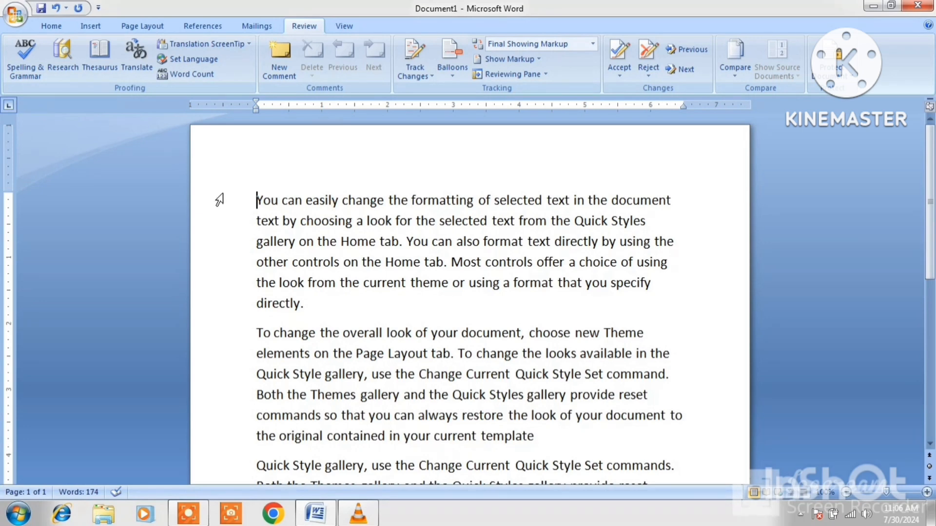
{"action": "left_click", "coordinate": [193, 76]}
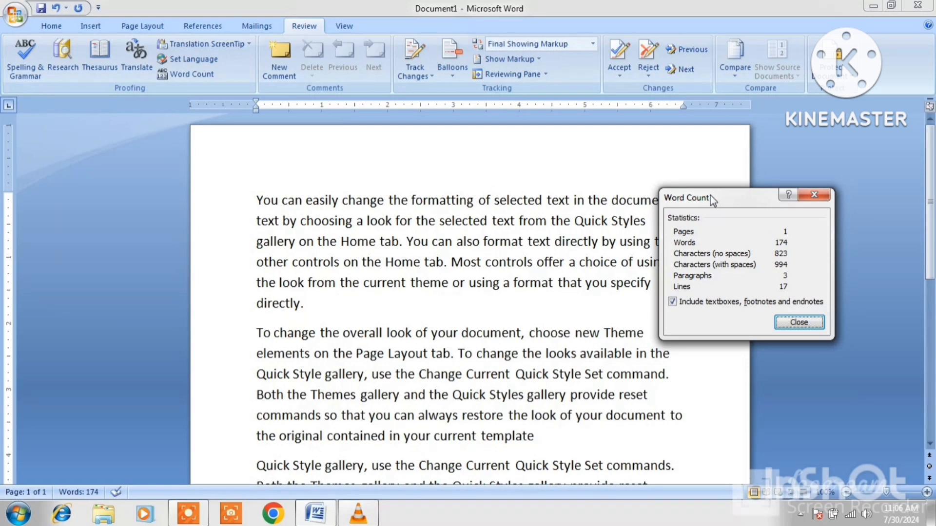
{"action": "left_click_drag", "start_coordinate": [712, 200], "coordinate": [535, 175]}
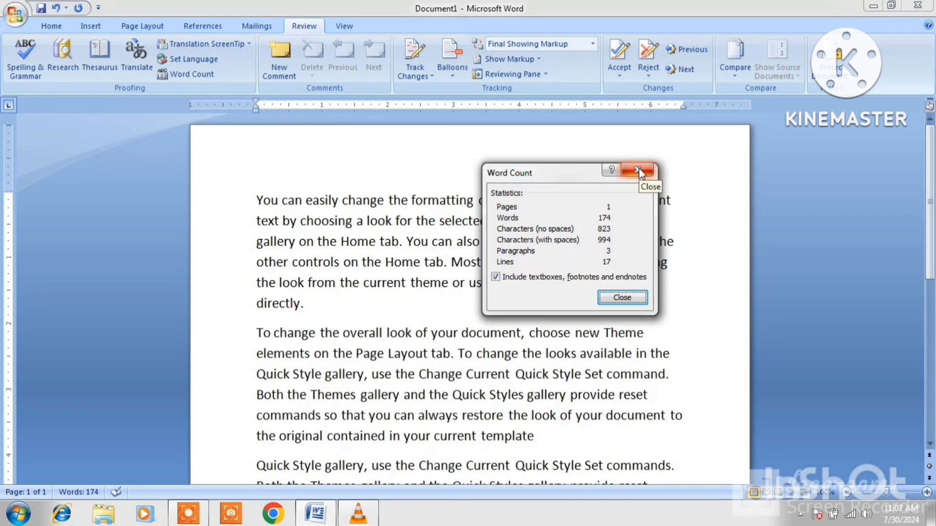
{"action": "left_click", "coordinate": [635, 302]}
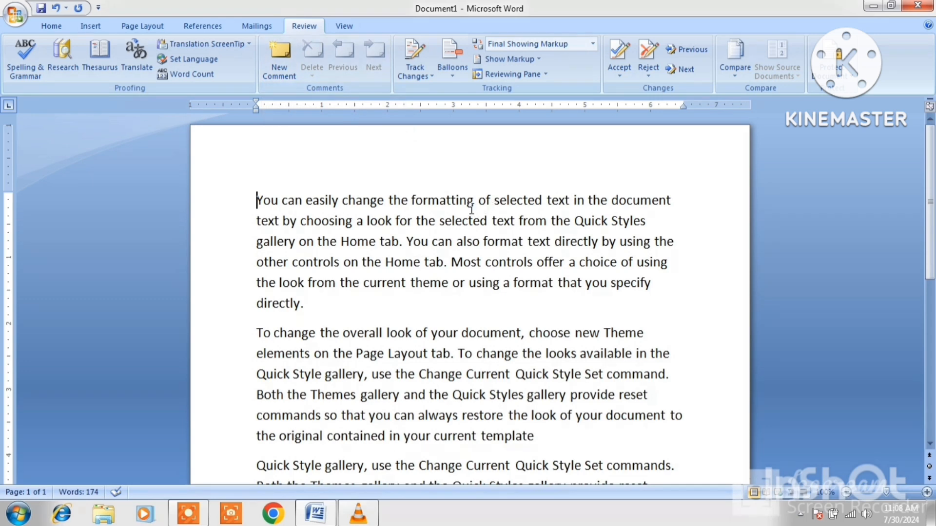
Add a comment on formatting containing two lines of placeholder text.
{"action": "left_click", "coordinate": [279, 68]}
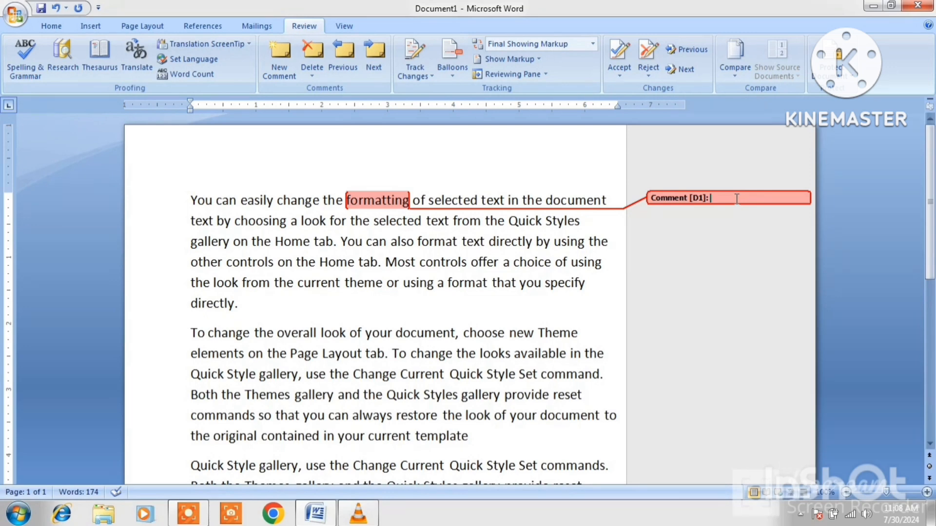
{"action": "type", "text": "kdfdkfkfmkfmd"}
{"action": "key", "text": "Return"}
{"action": "type", "text": "dfkdfndknkdndkn"}
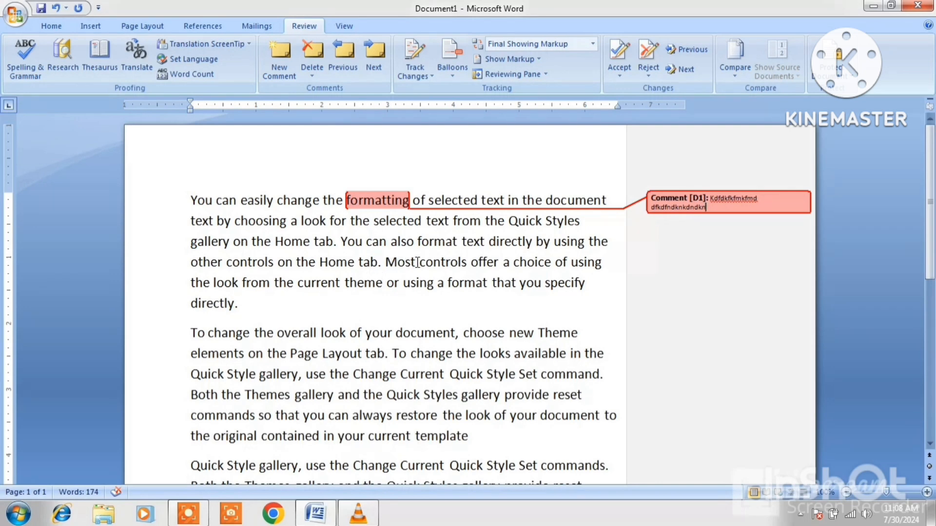
{"action": "left_click", "coordinate": [463, 263]}
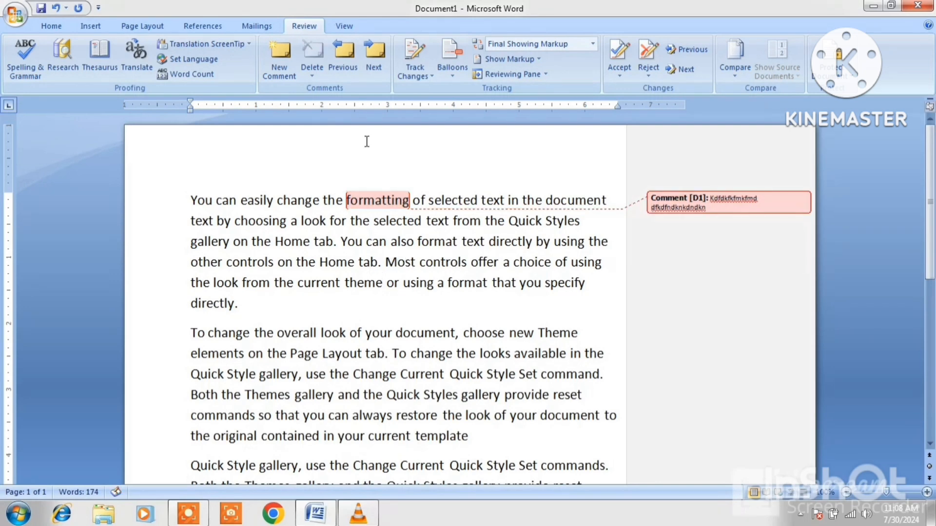
Add empty comments on controls, document and gallery.
{"action": "left_click", "coordinate": [279, 57]}
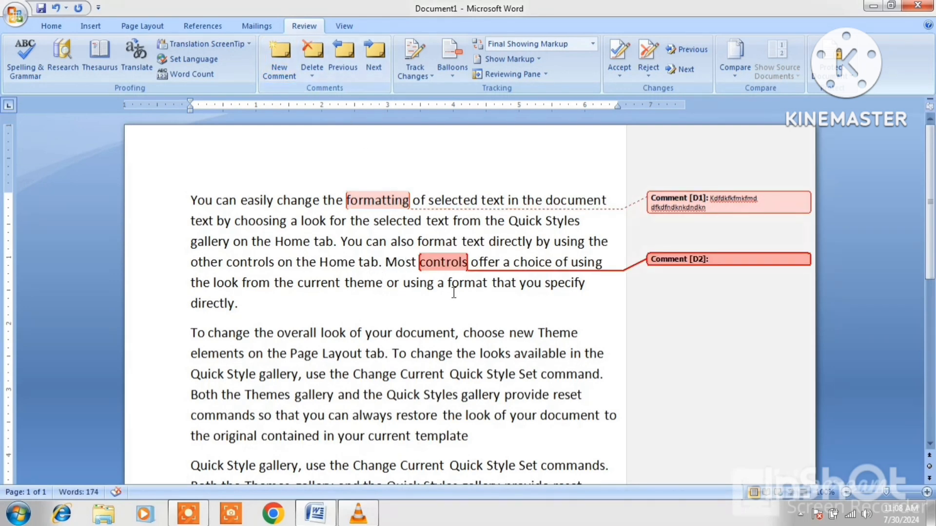
{"action": "left_click", "coordinate": [433, 339]}
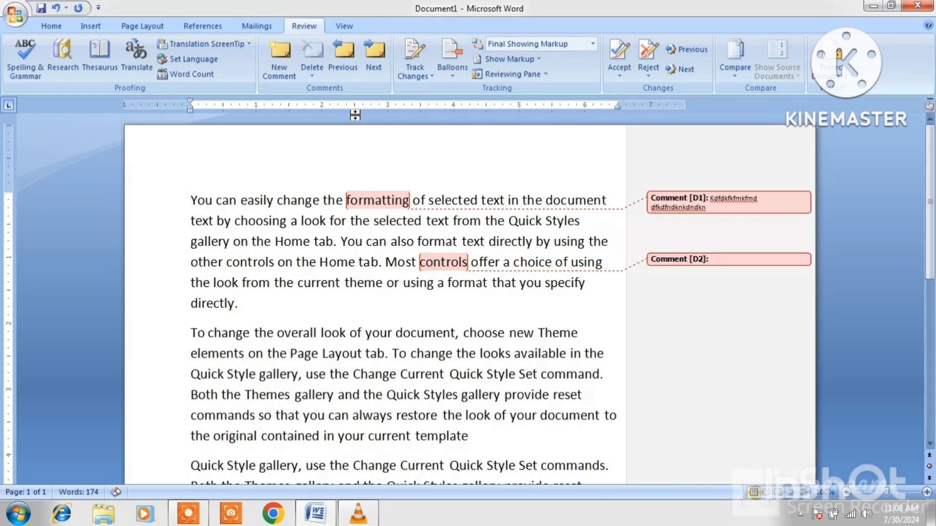
{"action": "left_click", "coordinate": [281, 51]}
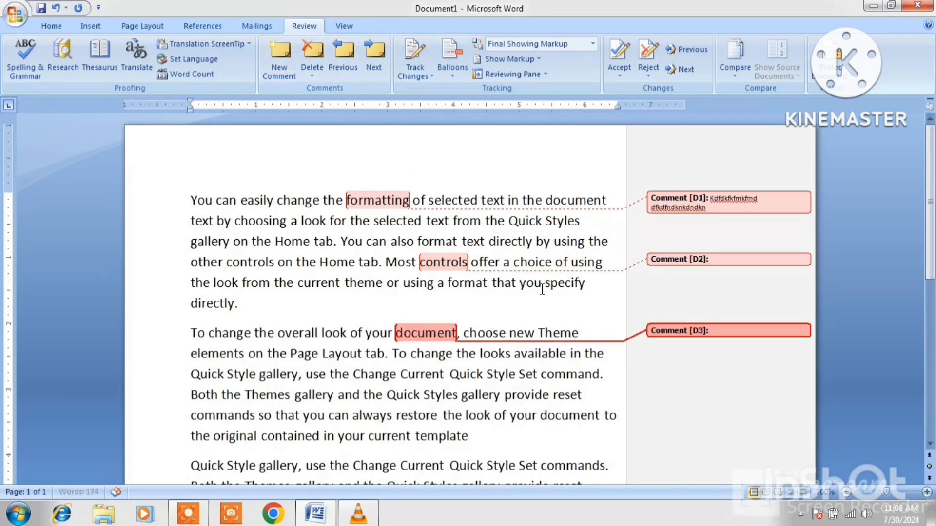
{"action": "left_click", "coordinate": [493, 396]}
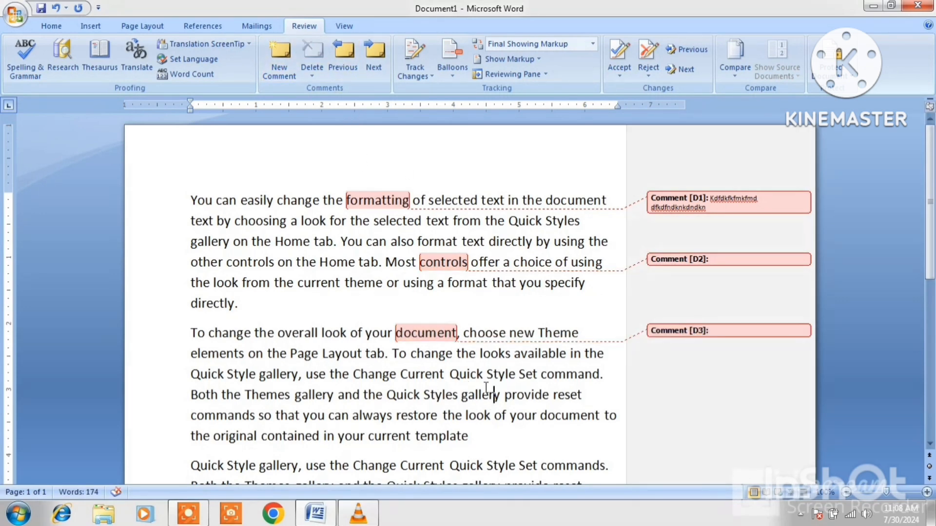
{"action": "left_click", "coordinate": [279, 68]}
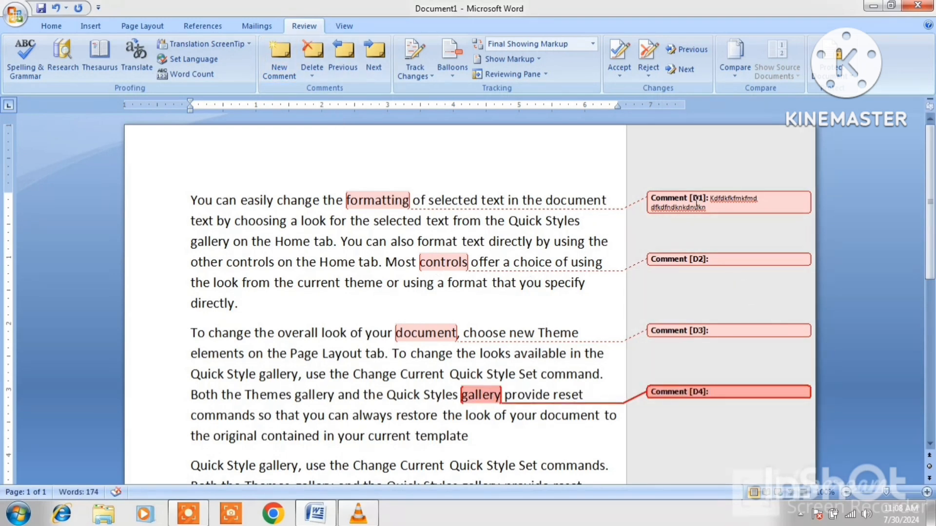
Make each of the four comments active in turn.
{"action": "left_click", "coordinate": [735, 207]}
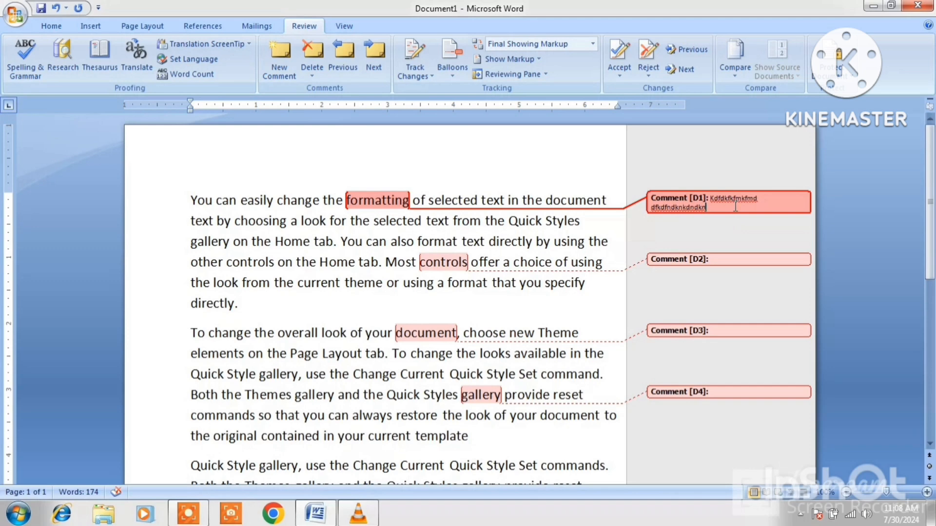
{"action": "left_click", "coordinate": [696, 257]}
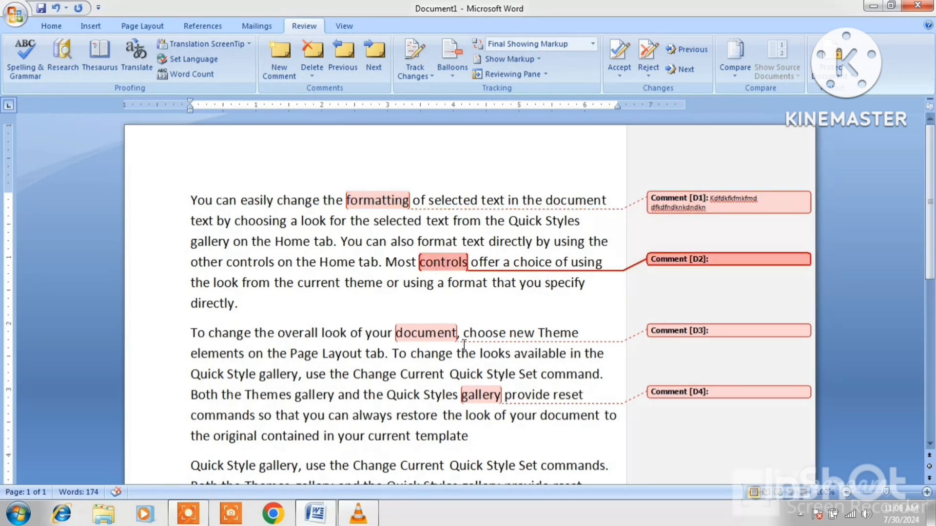
{"action": "left_click", "coordinate": [437, 336]}
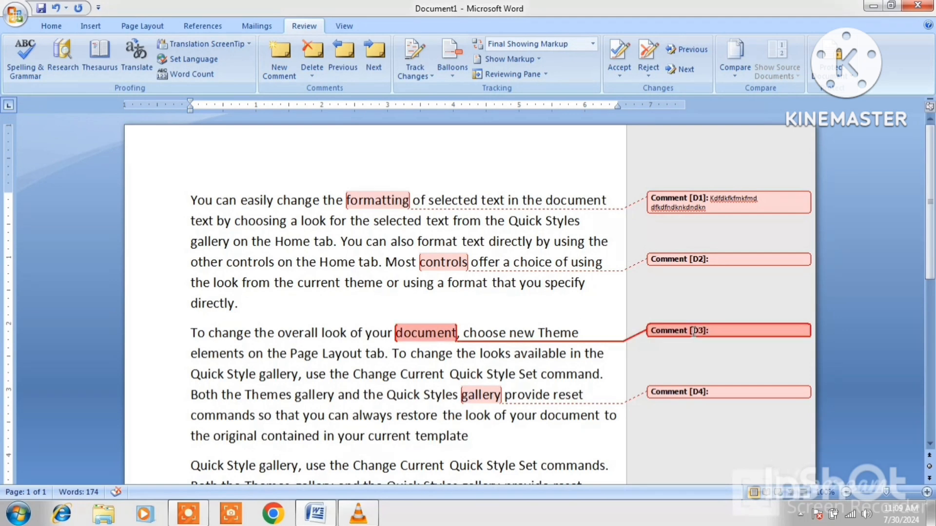
{"action": "left_click", "coordinate": [489, 395]}
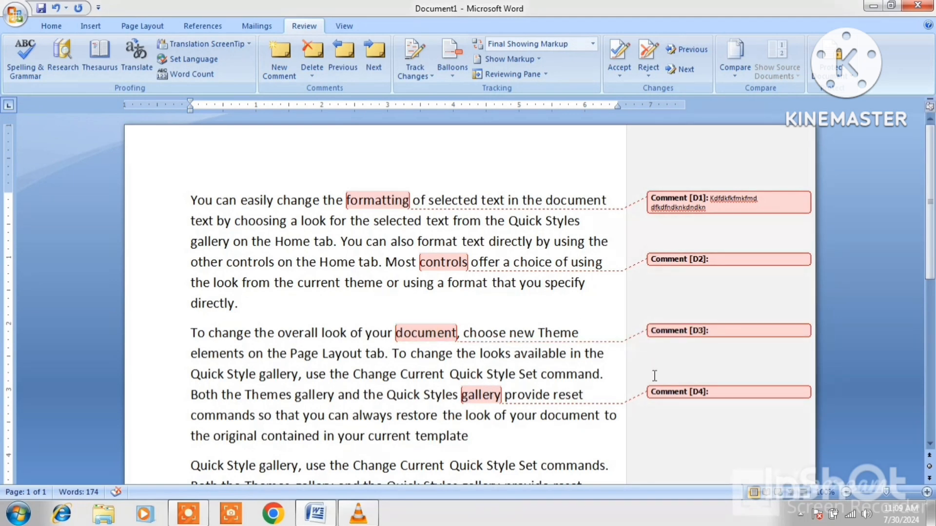
{"action": "left_click", "coordinate": [716, 393]}
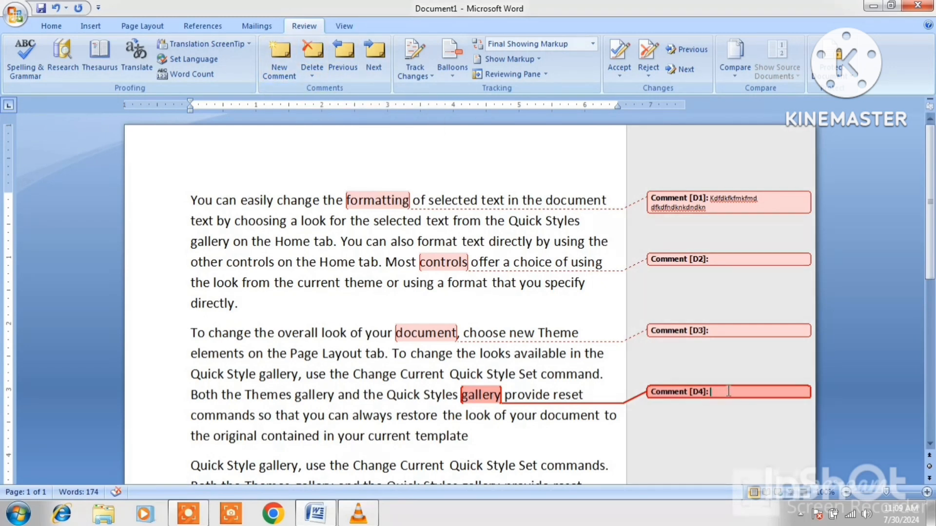
Delete the comment on gallery and step back and forth through the remaining comments.
{"action": "left_click", "coordinate": [312, 63]}
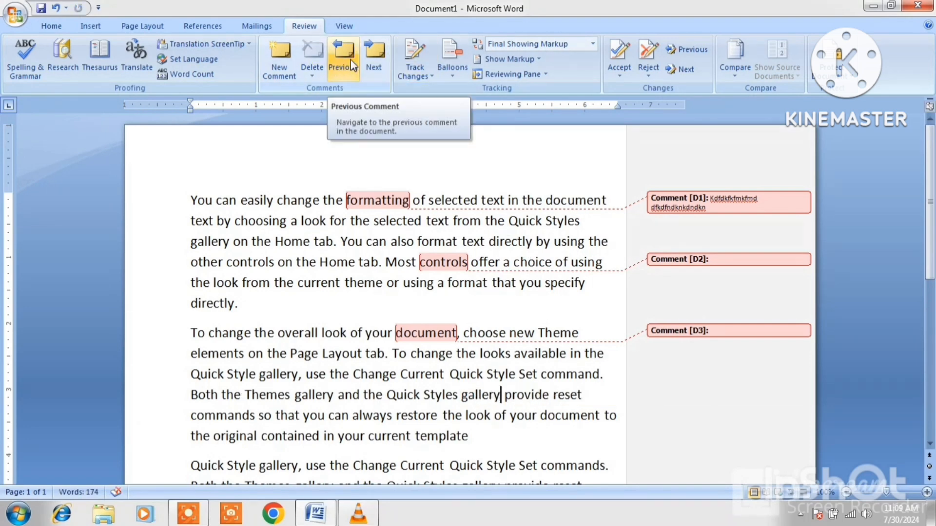
{"action": "left_click", "coordinate": [704, 333]}
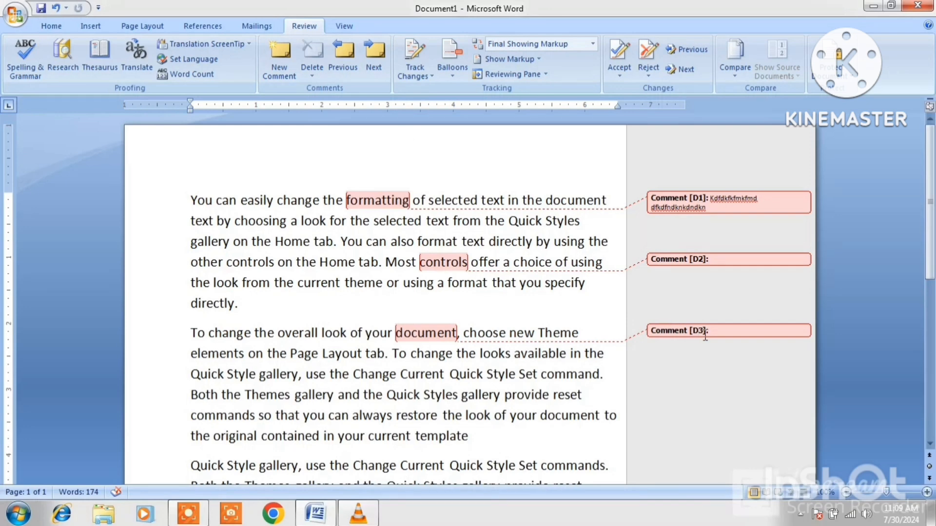
{"action": "left_click", "coordinate": [339, 52]}
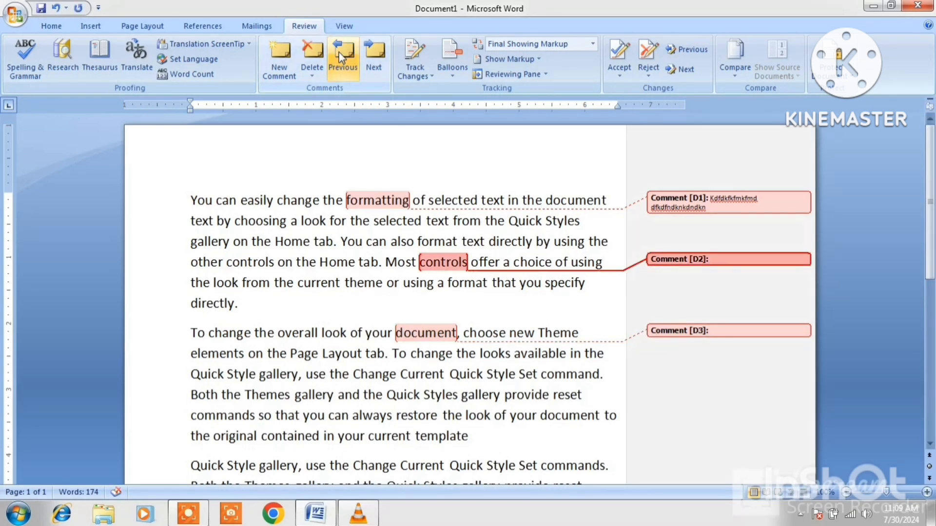
{"action": "left_click", "coordinate": [340, 57]}
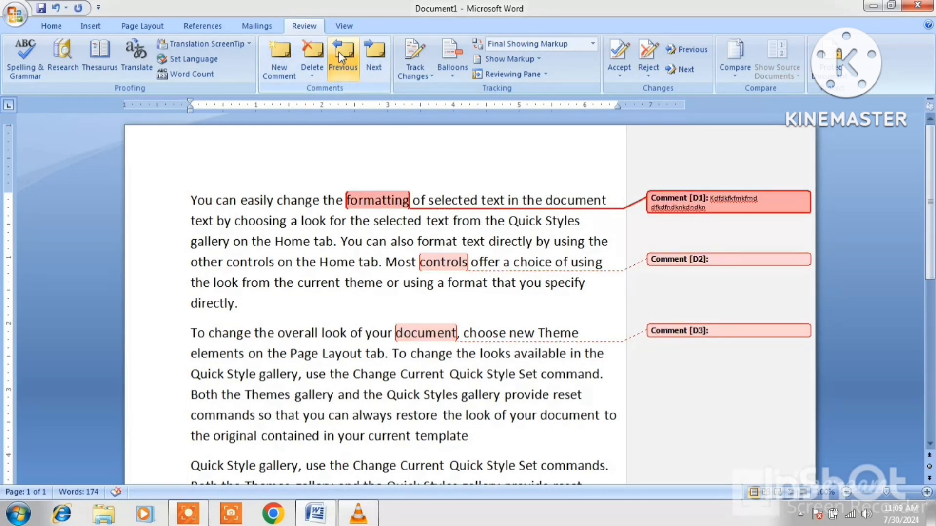
{"action": "left_click", "coordinate": [370, 59]}
{"action": "left_click", "coordinate": [372, 64]}
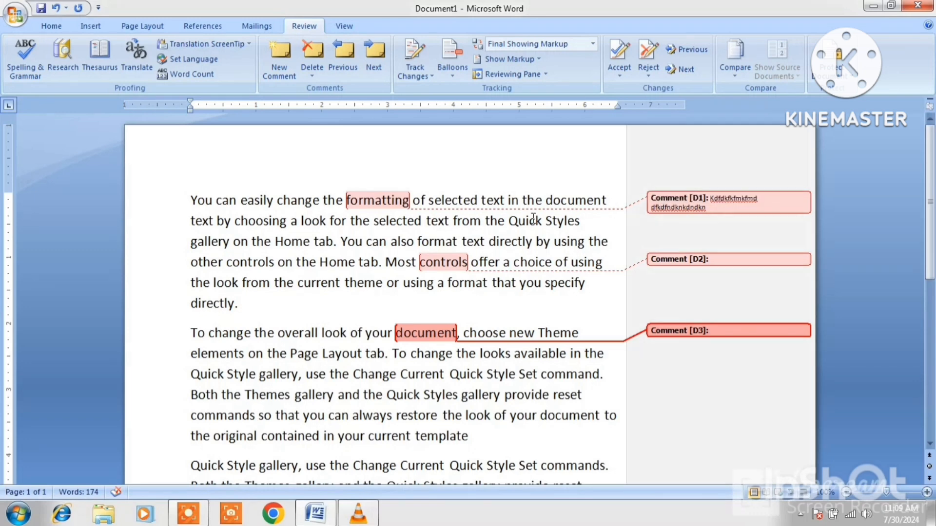
Delete the comment on controls, the first comment, and the last remaining comment.
{"action": "left_click", "coordinate": [690, 260]}
{"action": "left_click", "coordinate": [317, 57]}
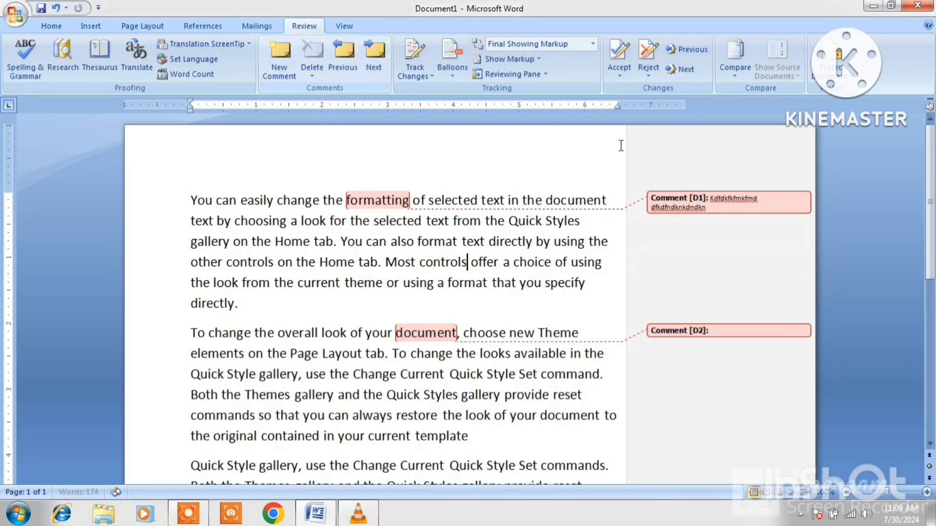
{"action": "left_click", "coordinate": [343, 56]}
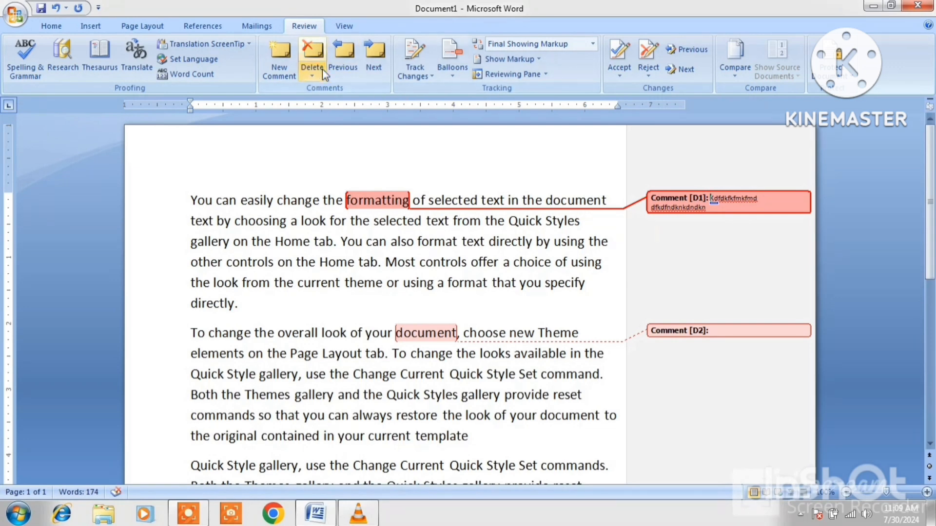
{"action": "left_click", "coordinate": [313, 55]}
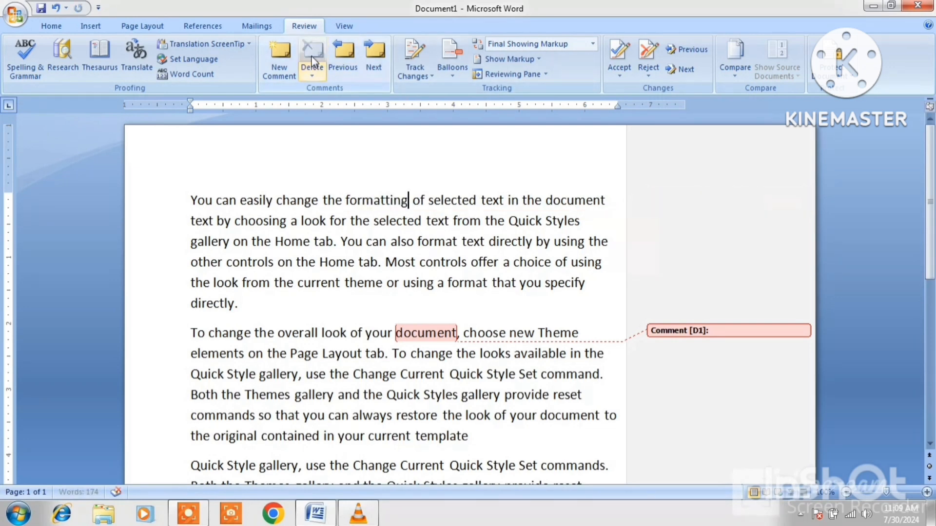
{"action": "left_click", "coordinate": [715, 334]}
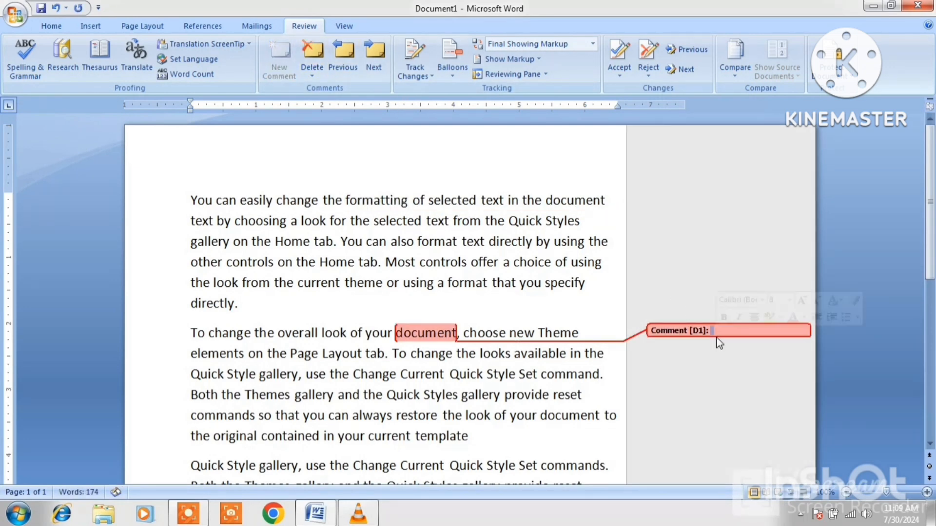
{"action": "left_click", "coordinate": [308, 59]}
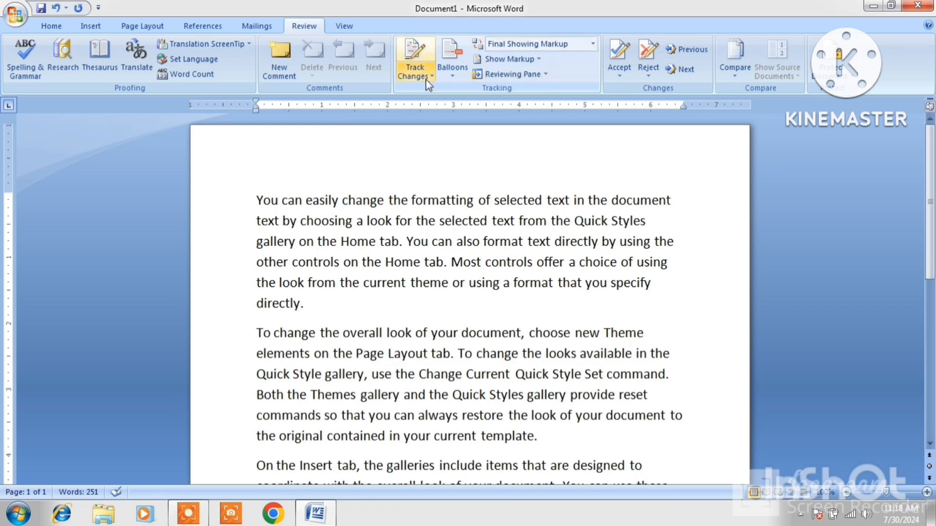
Turn on Track Changes and cut 'selected text from the Quick Styles' as a tracked deletion.
{"action": "left_click", "coordinate": [417, 67]}
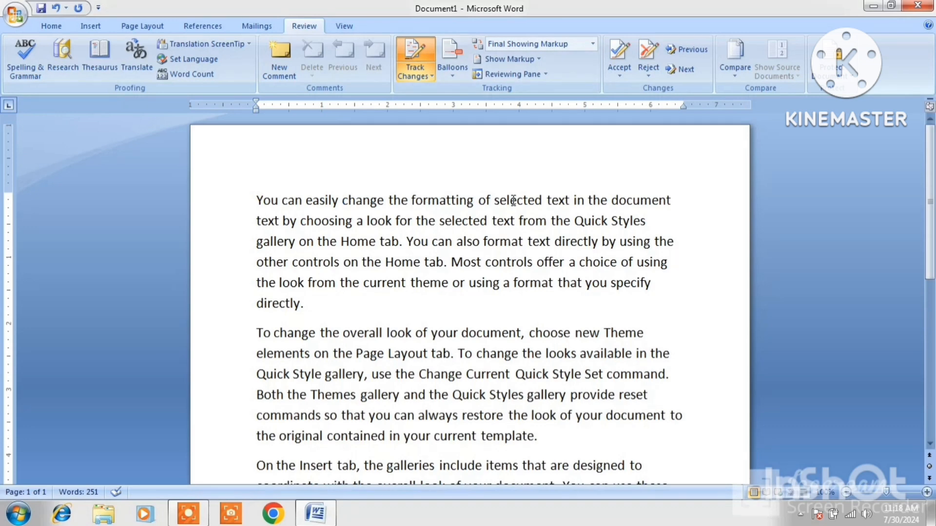
{"action": "left_click", "coordinate": [672, 199]}
{"action": "left_click_drag", "start_coordinate": [655, 226], "coordinate": [331, 222]}
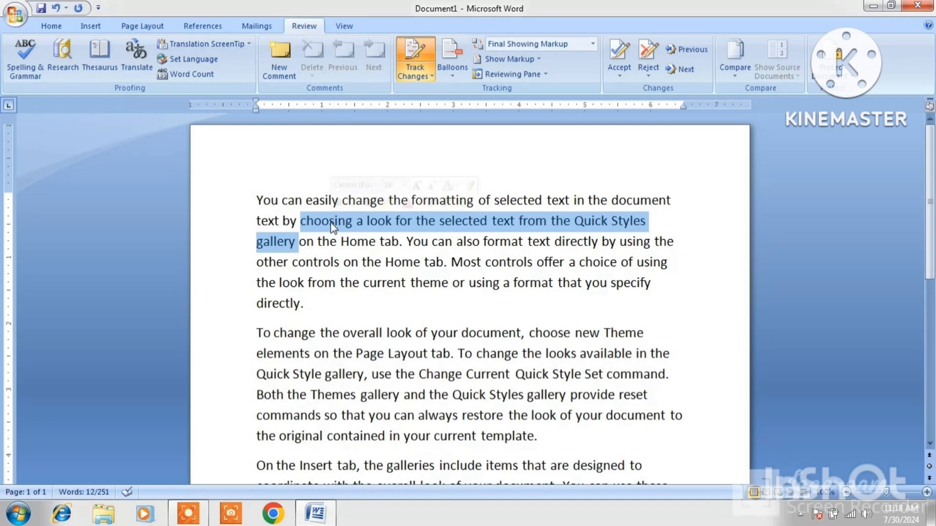
{"action": "left_click_drag", "start_coordinate": [658, 226], "coordinate": [469, 224]}
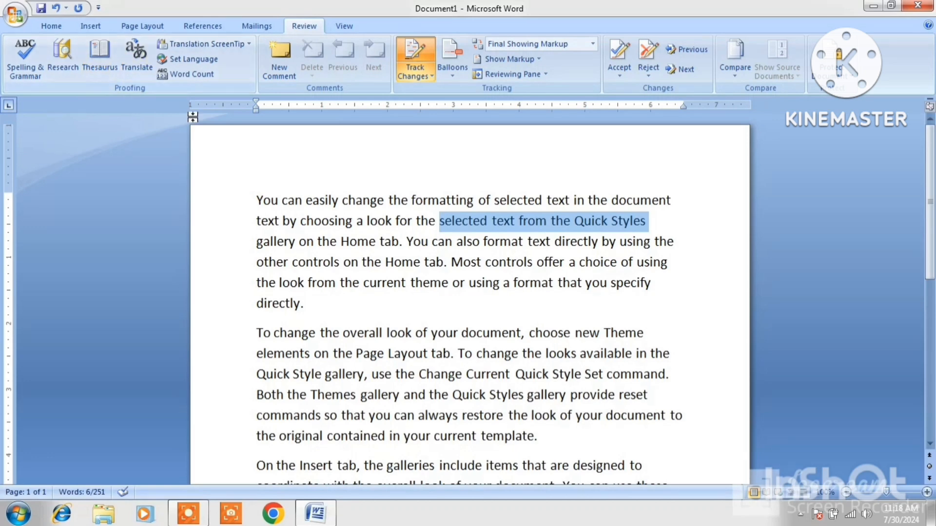
{"action": "left_click", "coordinate": [54, 28]}
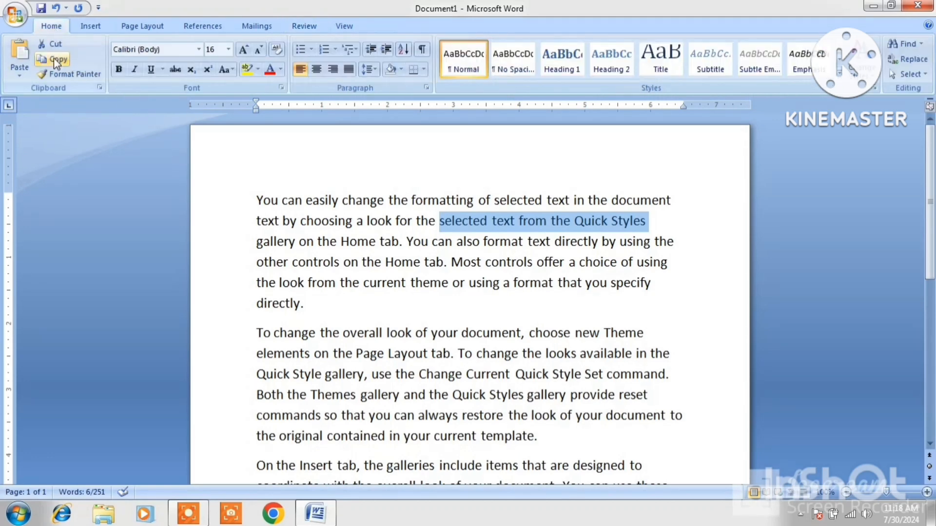
{"action": "left_click", "coordinate": [54, 48]}
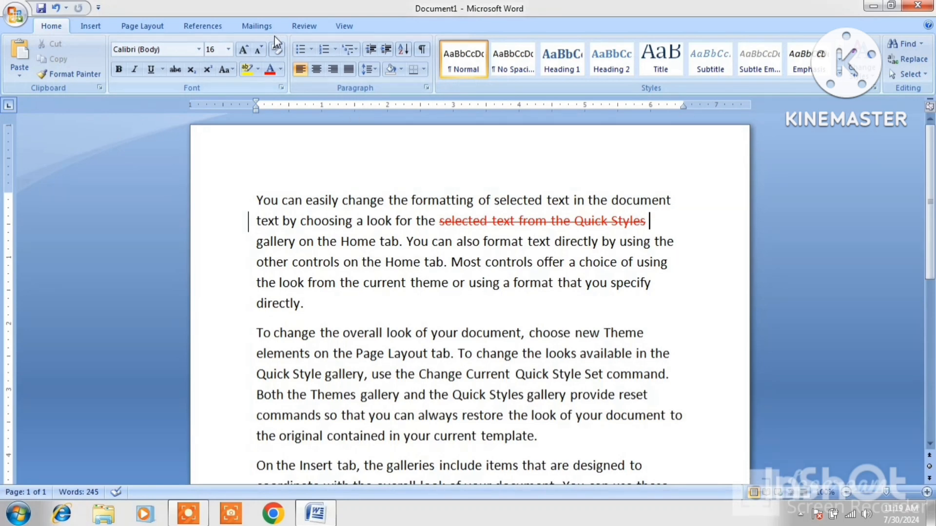
Bold 'format that you specify' and colour 'document, choose new Theme' red.
{"action": "left_click_drag", "start_coordinate": [654, 286], "coordinate": [522, 283]}
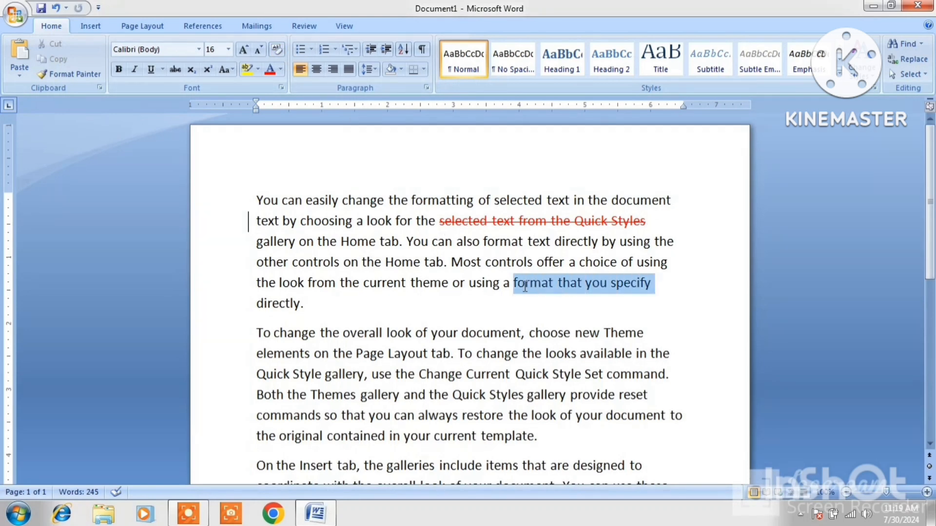
{"action": "left_click", "coordinate": [118, 69]}
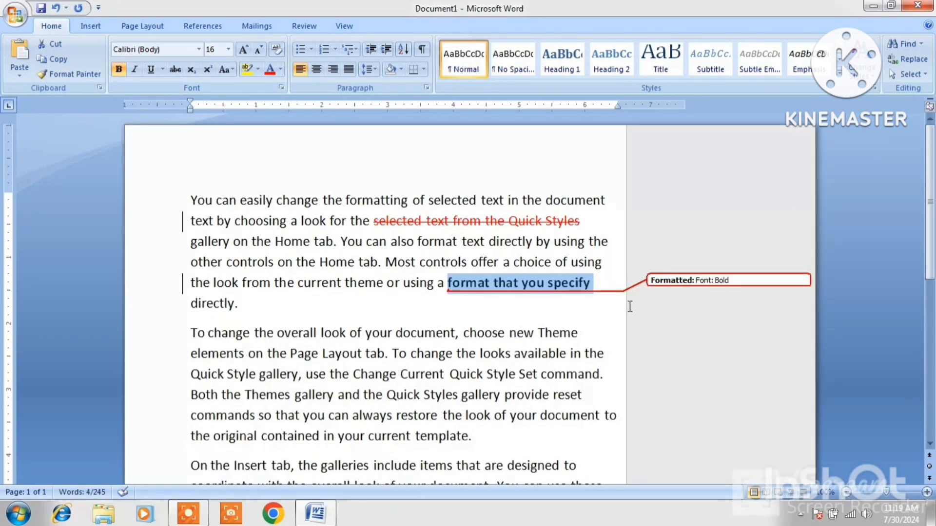
{"action": "left_click_drag", "start_coordinate": [583, 332], "coordinate": [443, 340]}
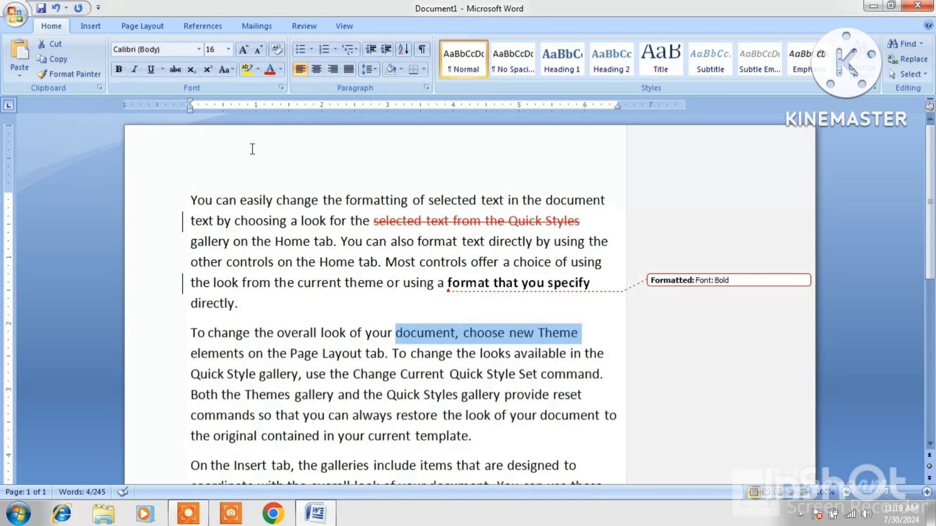
{"action": "left_click", "coordinate": [268, 74]}
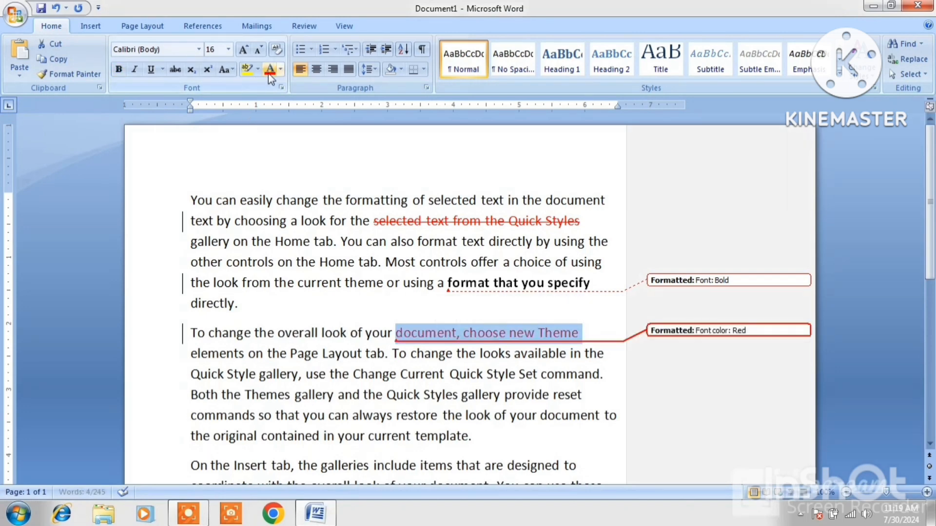
{"action": "left_click", "coordinate": [738, 368]}
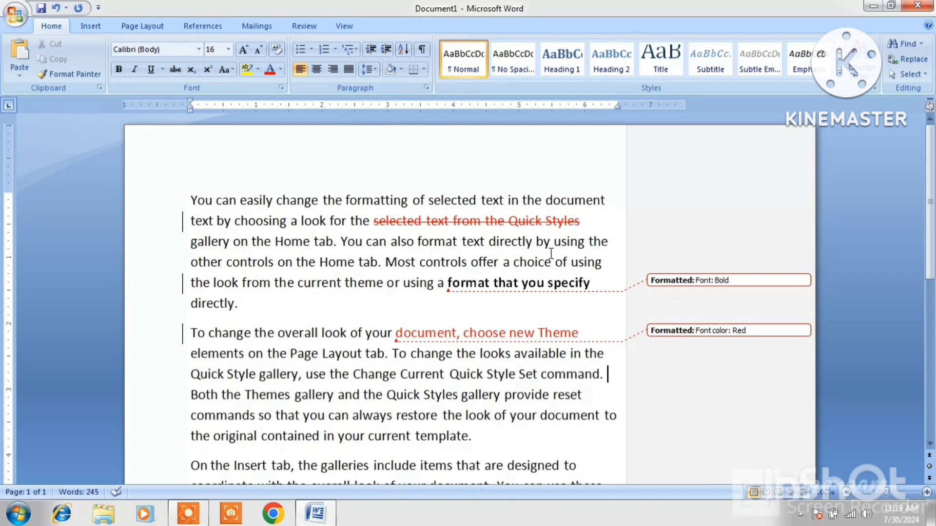
Try revisions in balloons and inline, then keep only comments and formatting in balloons.
{"action": "left_click", "coordinate": [305, 27]}
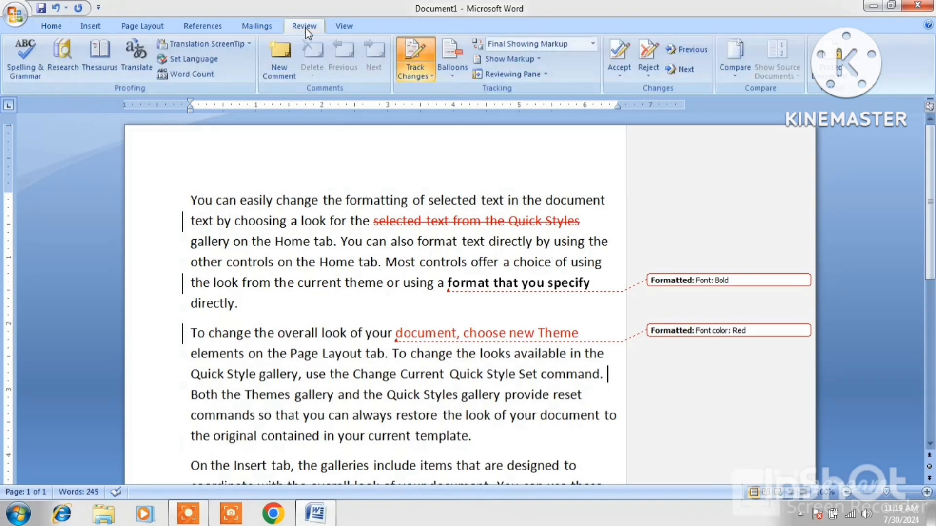
{"action": "left_click", "coordinate": [453, 73]}
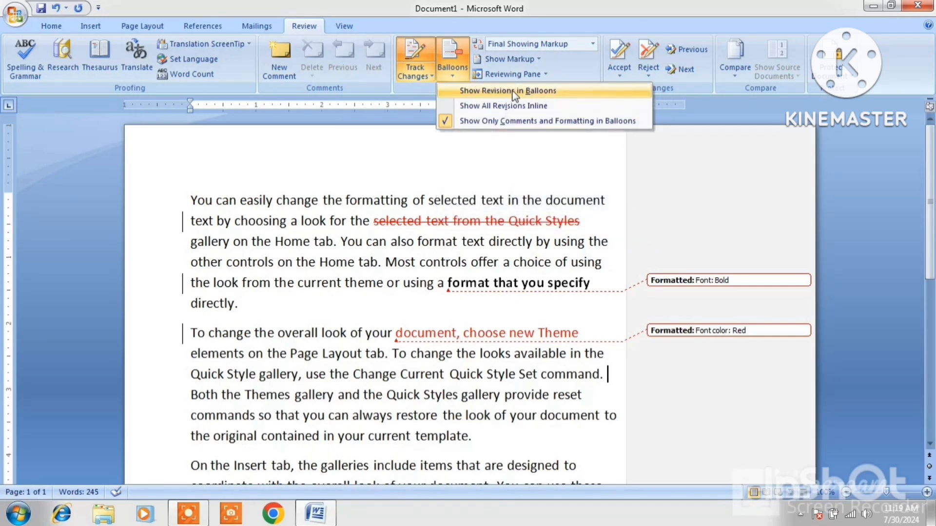
{"action": "left_click", "coordinate": [540, 95]}
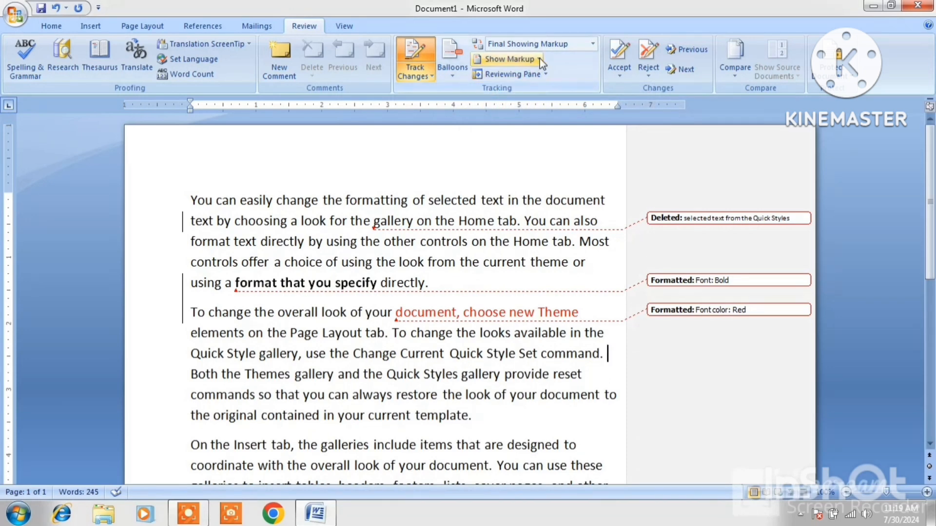
{"action": "left_click", "coordinate": [452, 73]}
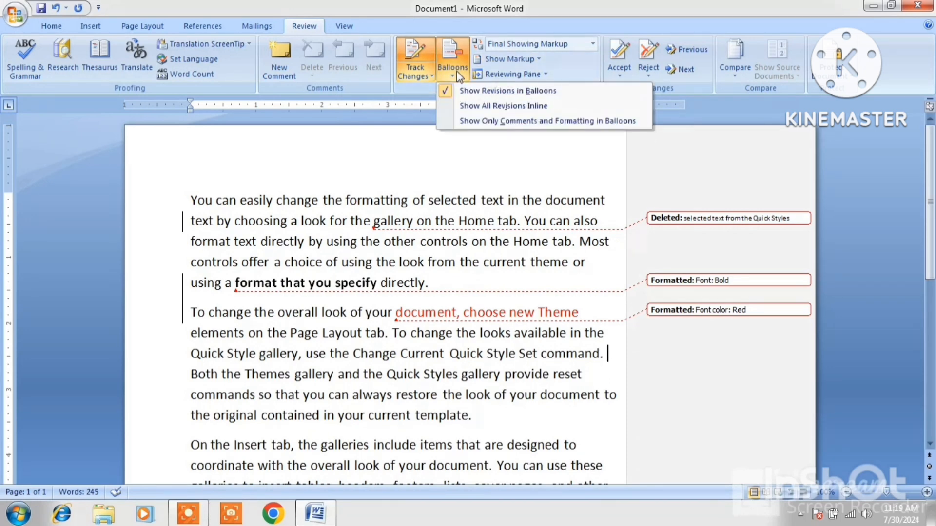
{"action": "left_click", "coordinate": [499, 106]}
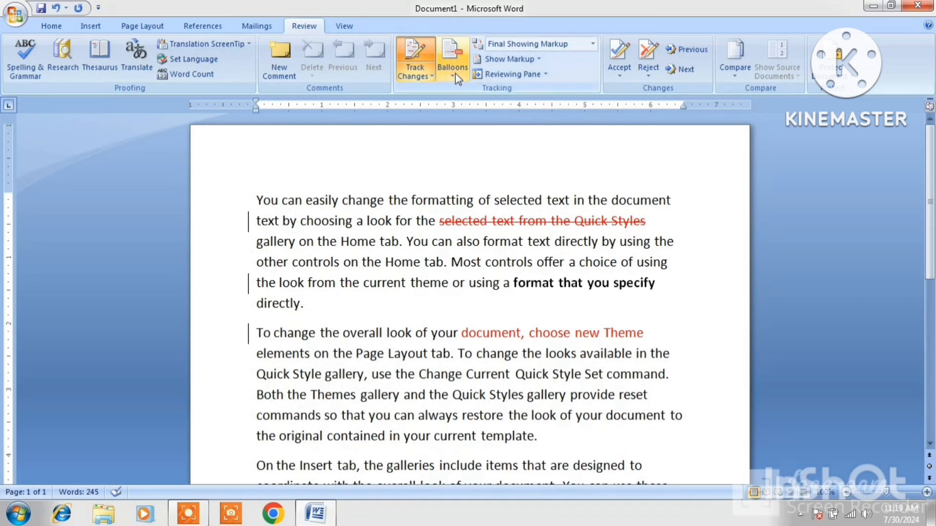
{"action": "left_click", "coordinate": [454, 73]}
{"action": "left_click", "coordinate": [486, 122]}
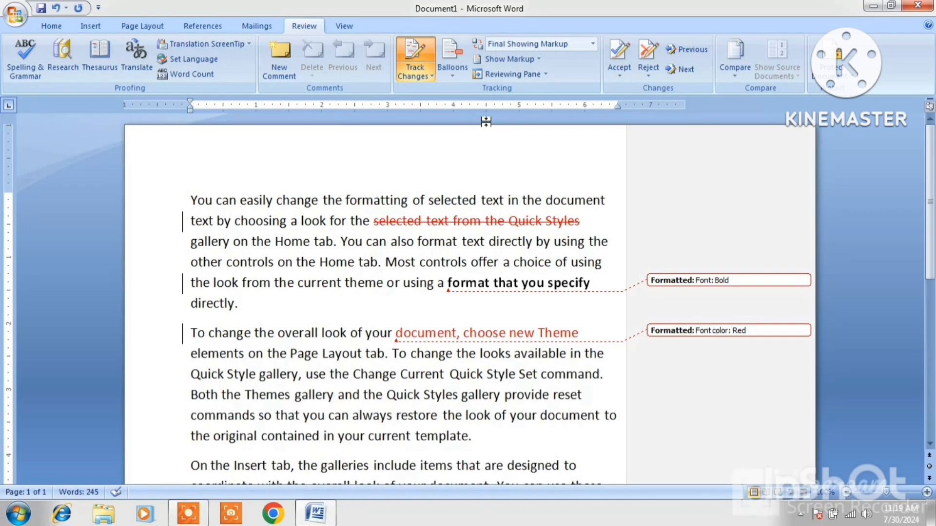
{"action": "left_click", "coordinate": [452, 70]}
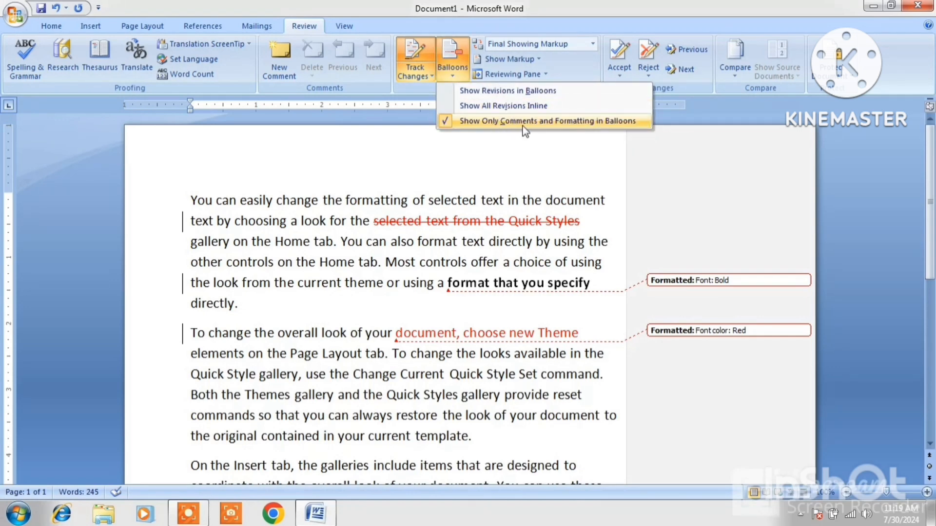
{"action": "left_click", "coordinate": [598, 122]}
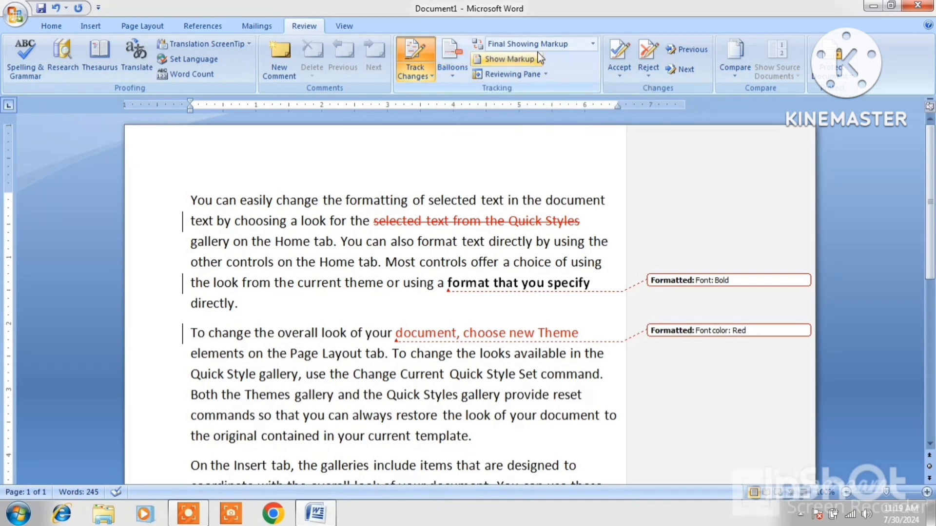
Cycle Display for Review through Final, Original Showing Markup and Original, ending on Original Showing Markup.
{"action": "left_click", "coordinate": [594, 45]}
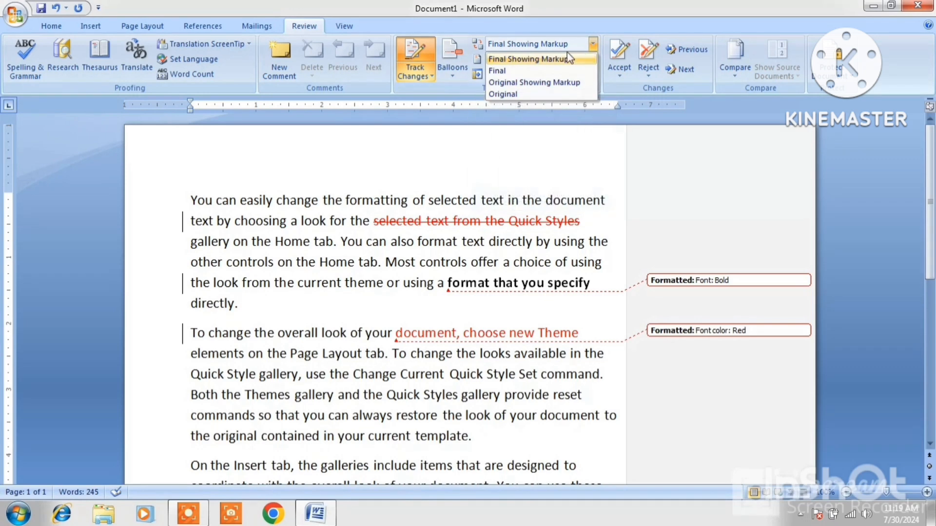
{"action": "left_click", "coordinate": [508, 68]}
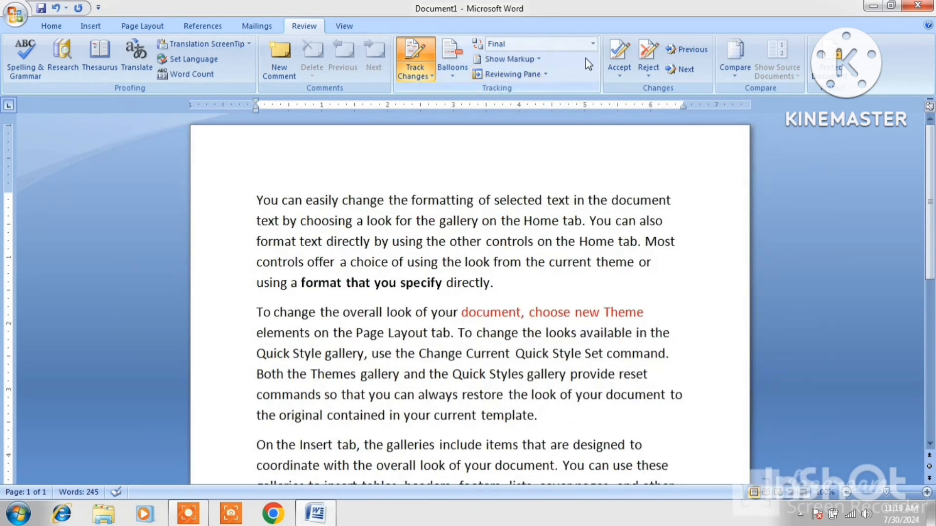
{"action": "left_click", "coordinate": [594, 44]}
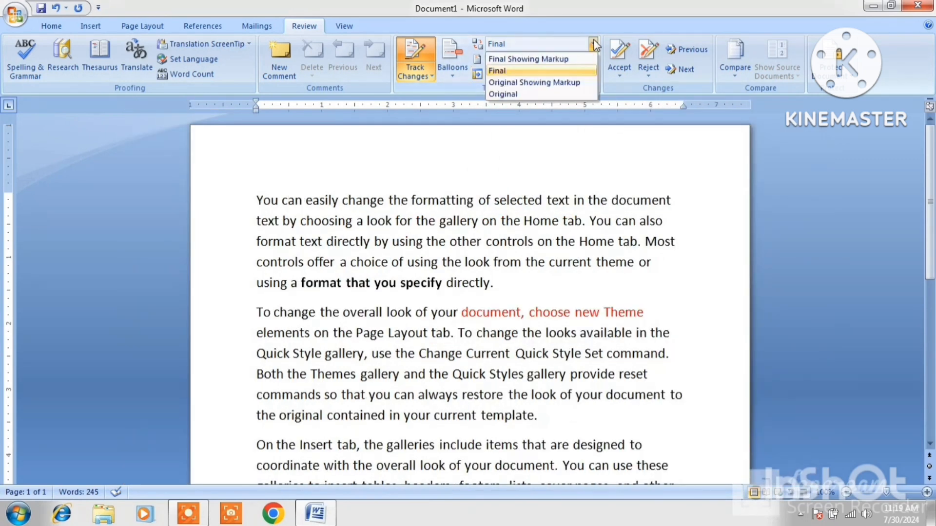
{"action": "left_click", "coordinate": [534, 83]}
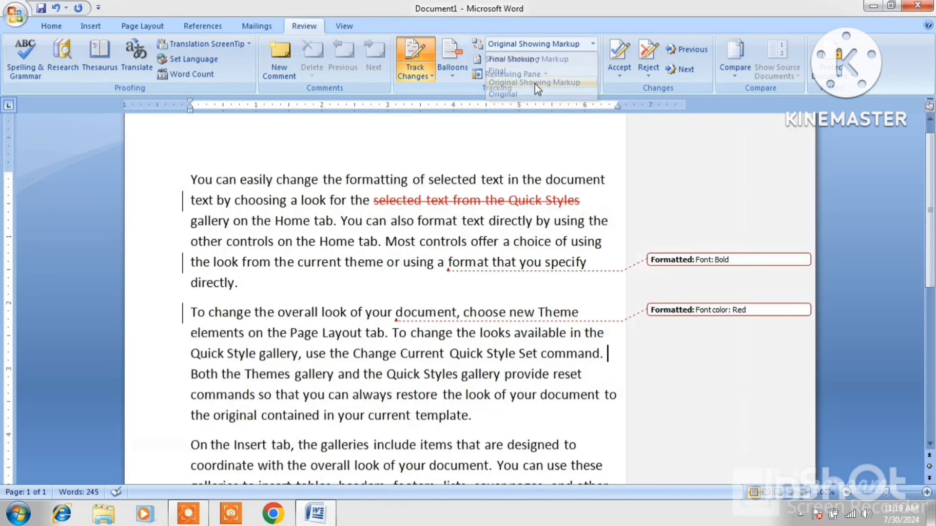
{"action": "left_click", "coordinate": [592, 44]}
{"action": "left_click", "coordinate": [503, 94]}
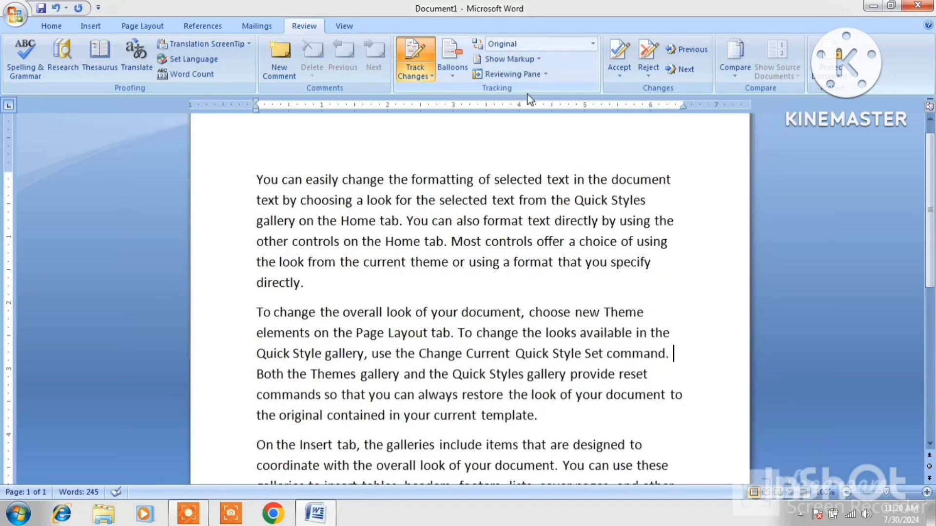
{"action": "left_click", "coordinate": [593, 43]}
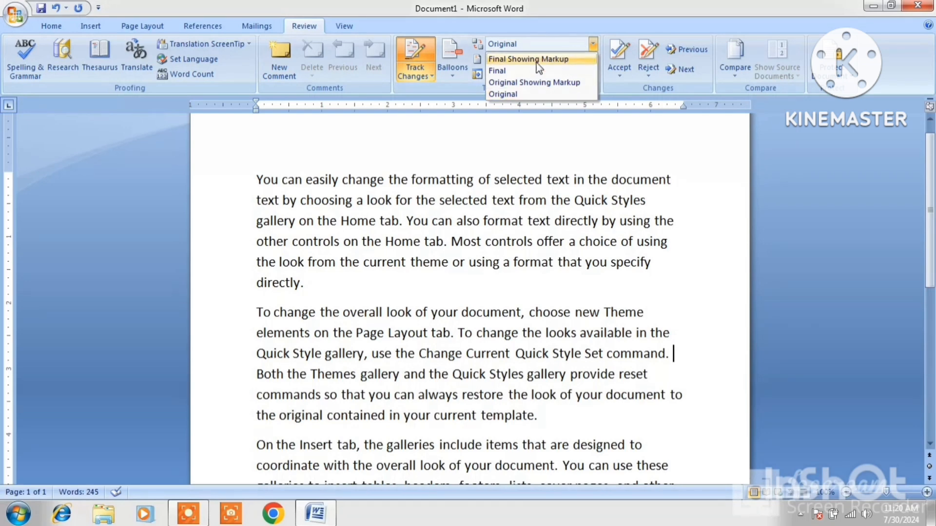
{"action": "left_click", "coordinate": [519, 81]}
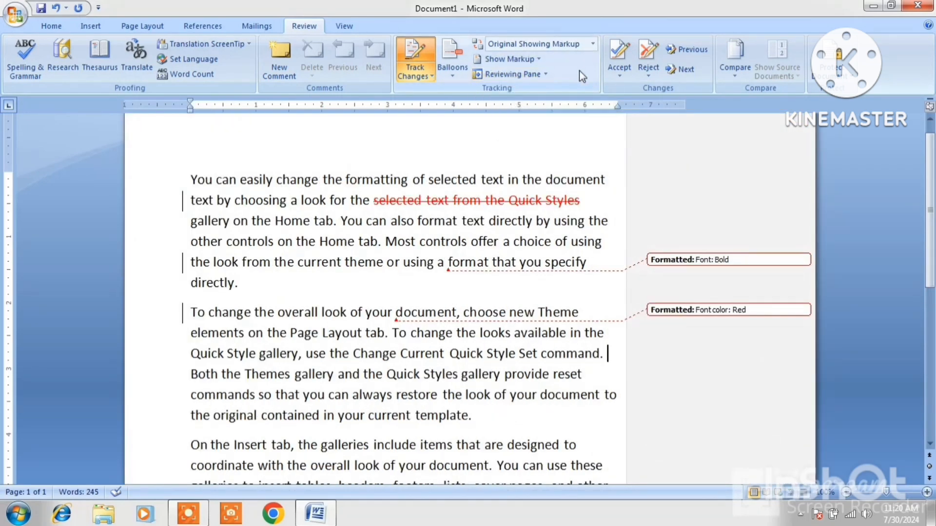
Hide formatting changes from Show Markup, then show them again, and bring up the Reviewing Pane layout choices.
{"action": "left_click", "coordinate": [536, 63]}
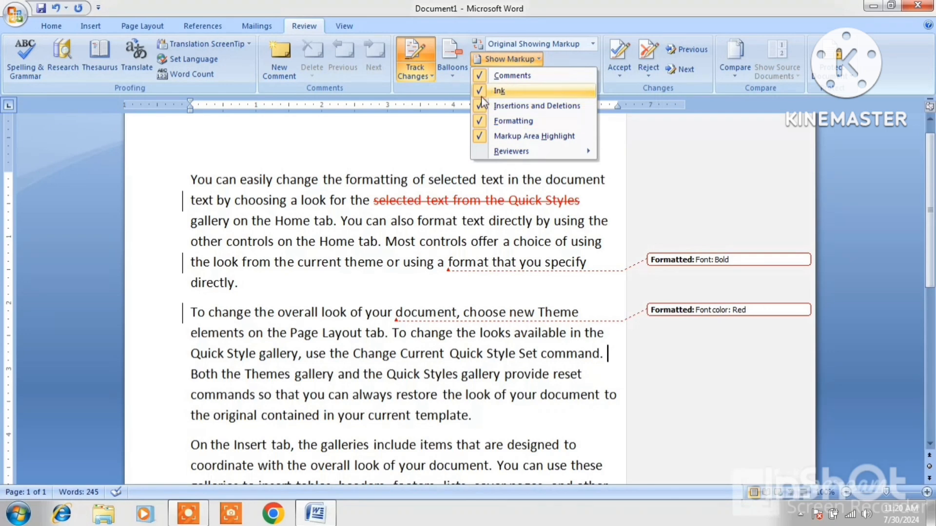
{"action": "left_click", "coordinate": [481, 121]}
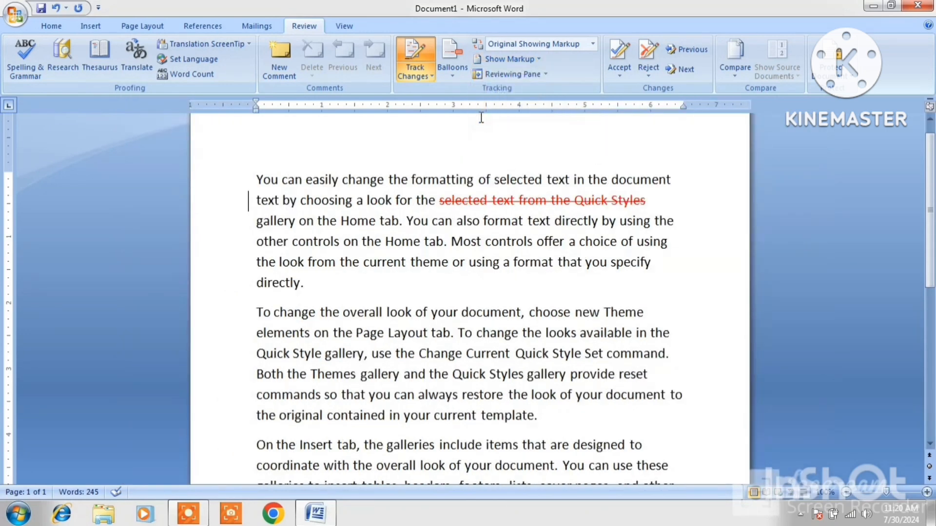
{"action": "left_click", "coordinate": [509, 59]}
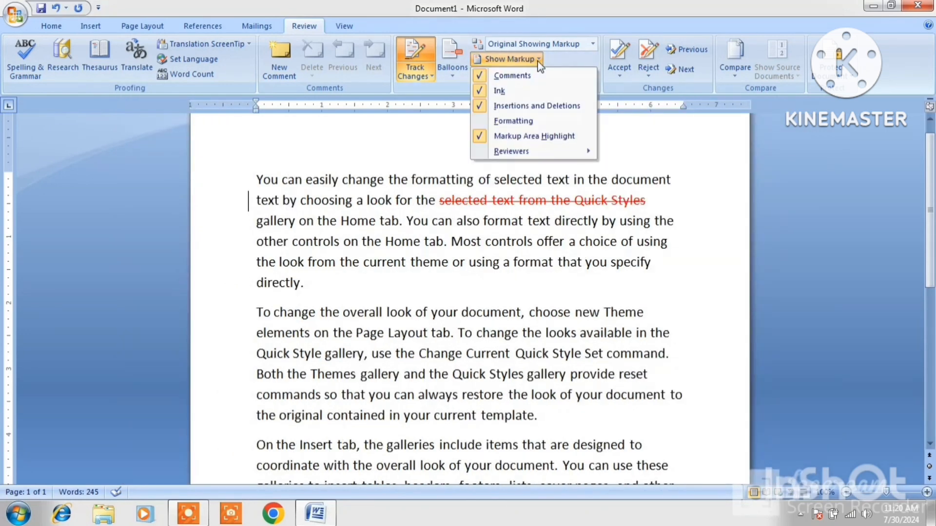
{"action": "left_click", "coordinate": [491, 122]}
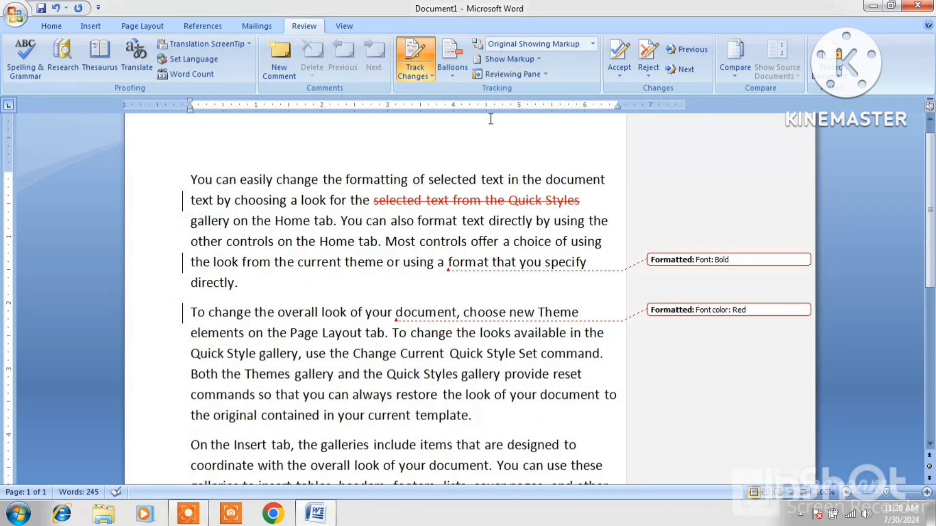
{"action": "left_click", "coordinate": [546, 74]}
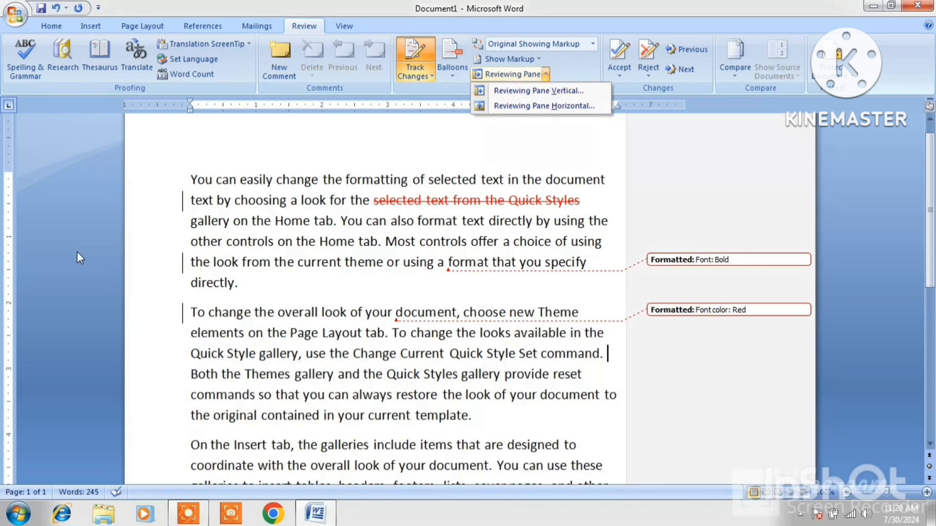
Show the reviewing pane vertically, try it horizontally and resize it, then return to vertical.
{"action": "left_click", "coordinate": [547, 91]}
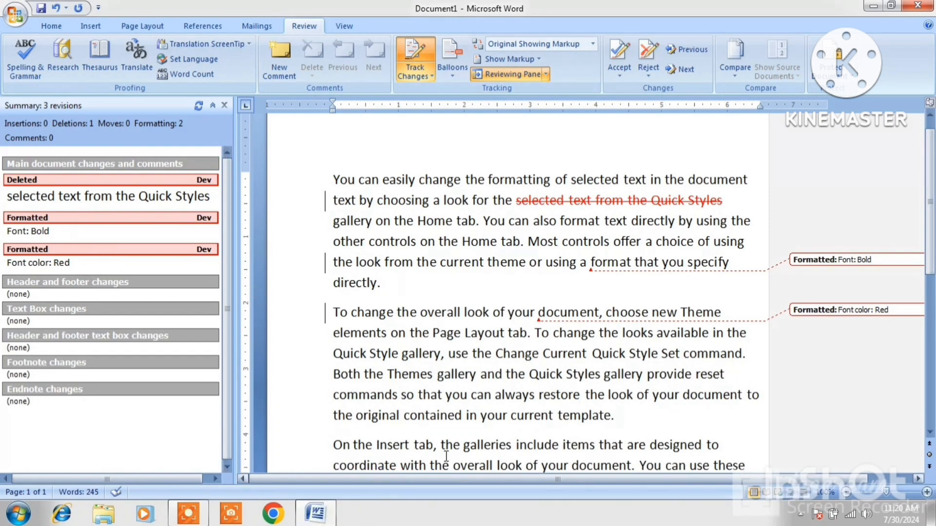
{"action": "left_click", "coordinate": [546, 74]}
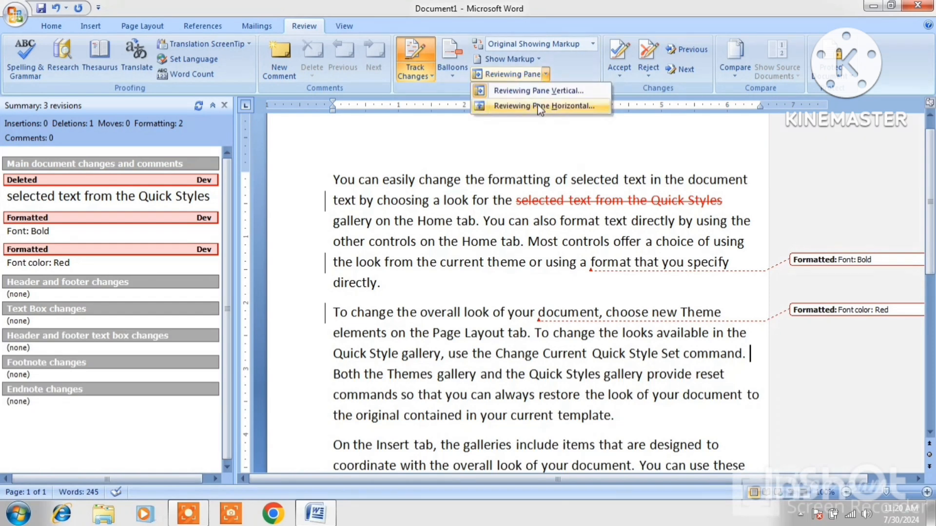
{"action": "left_click", "coordinate": [540, 106]}
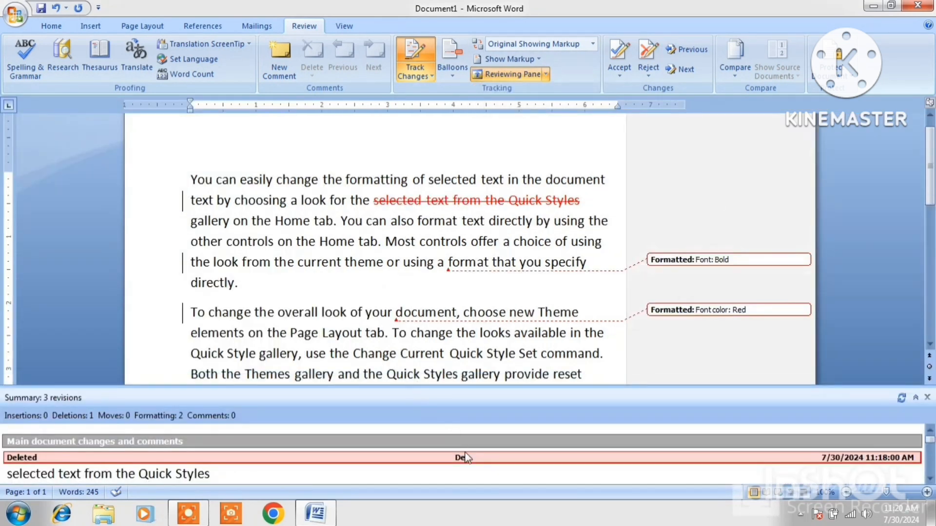
{"action": "left_click_drag", "start_coordinate": [452, 386], "coordinate": [452, 318]}
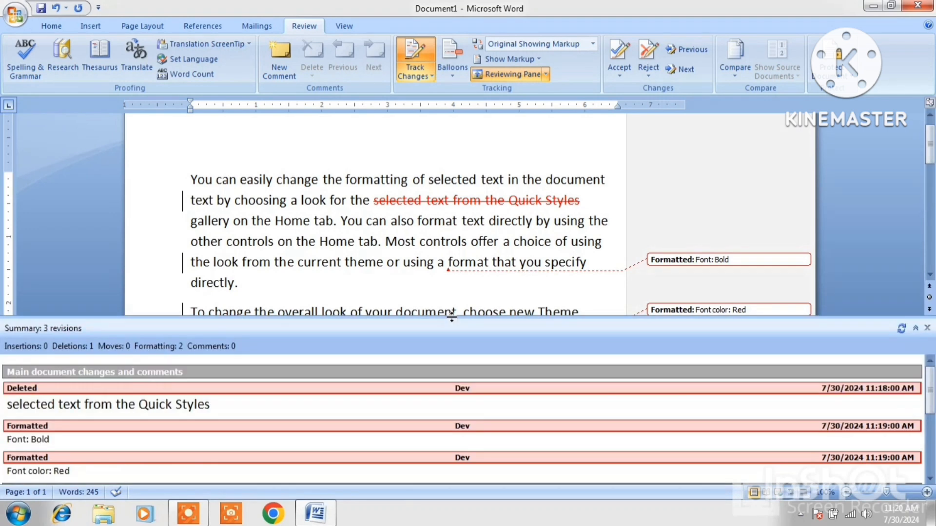
{"action": "left_click_drag", "start_coordinate": [459, 364], "coordinate": [458, 364]}
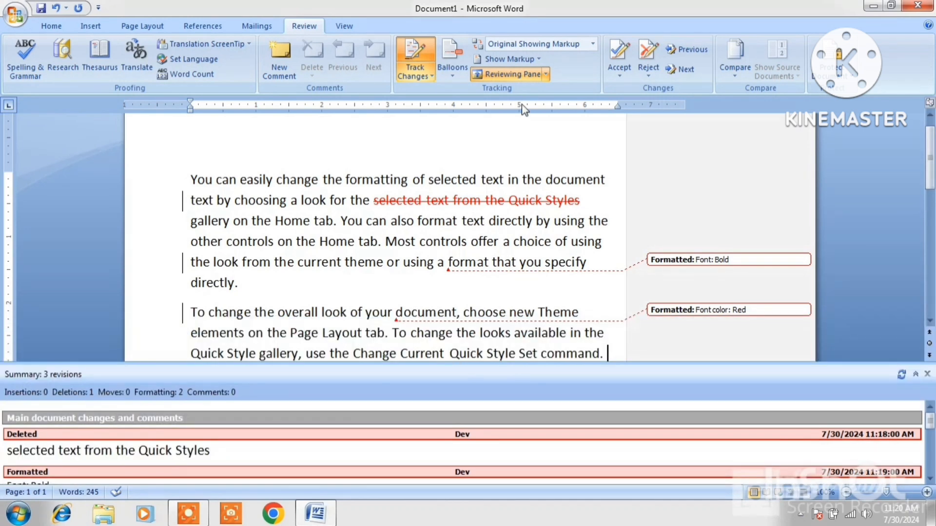
{"action": "left_click", "coordinate": [545, 75]}
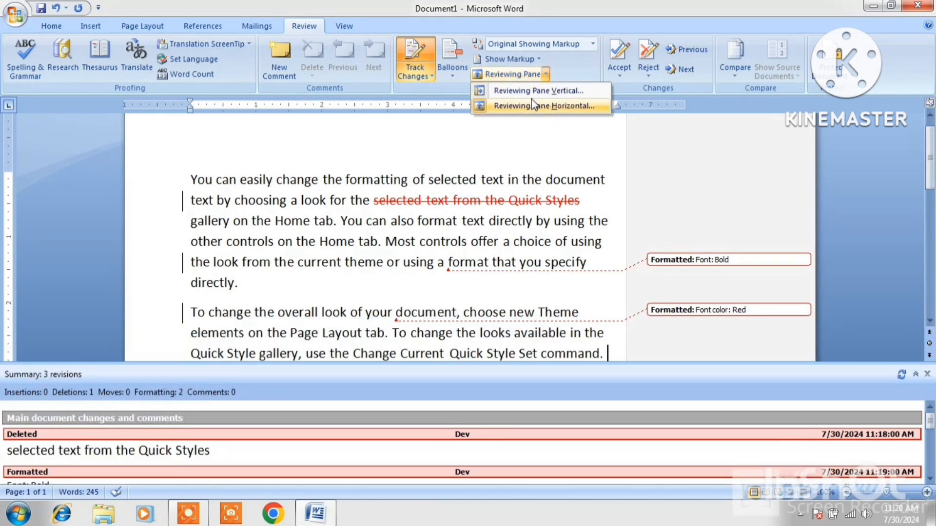
{"action": "left_click", "coordinate": [539, 95]}
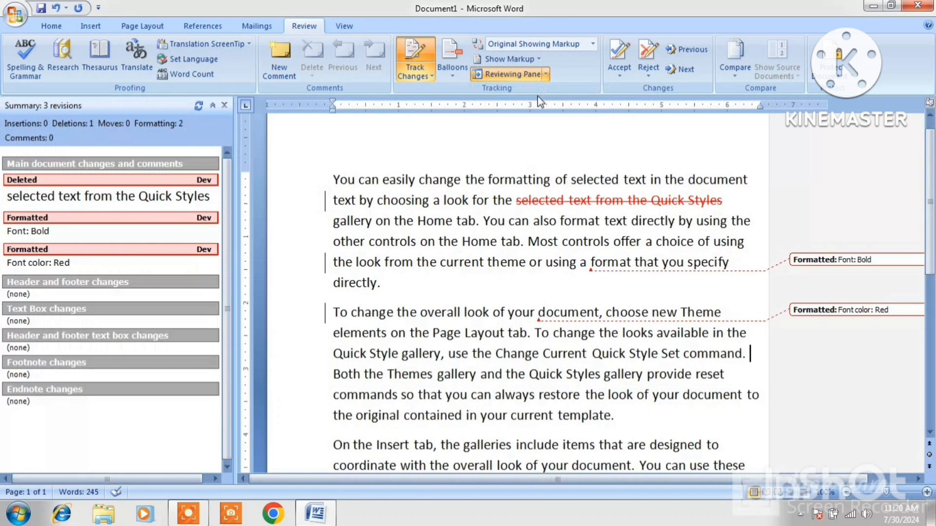
Hide tracked markup from All Reviewers under Show Markup > Reviewers.
{"action": "left_click", "coordinate": [536, 60]}
{"action": "mouse_move", "coordinate": [501, 148]}
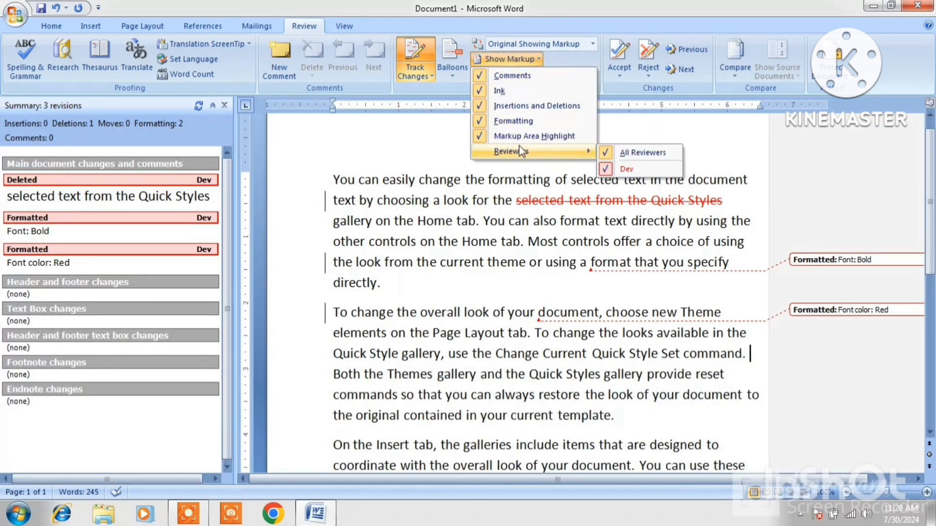
{"action": "left_click", "coordinate": [626, 152]}
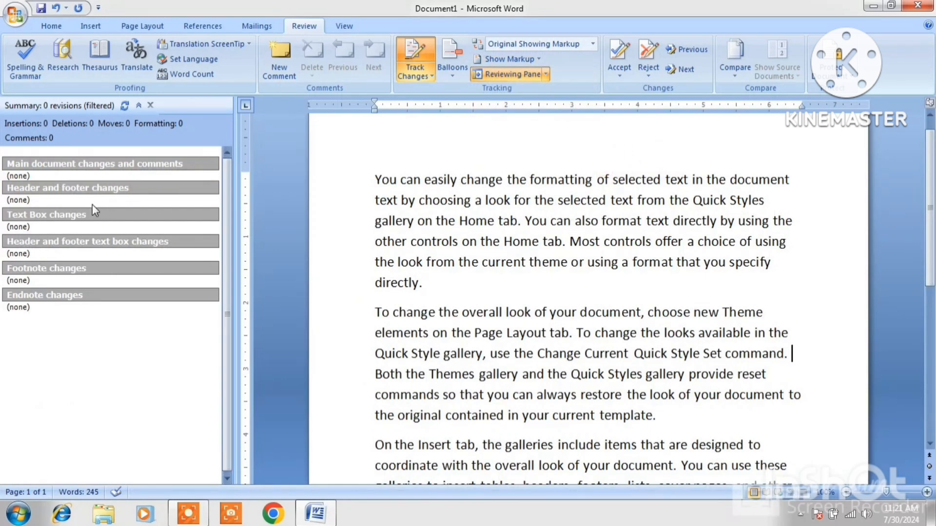
Undo the last change, view Original without markup, then turn on Track Changes to restore the markup balloons.
{"action": "key", "text": "ctrl+z"}
{"action": "key", "text": "ctrl+z"}
{"action": "key", "text": "ctrl+z"}
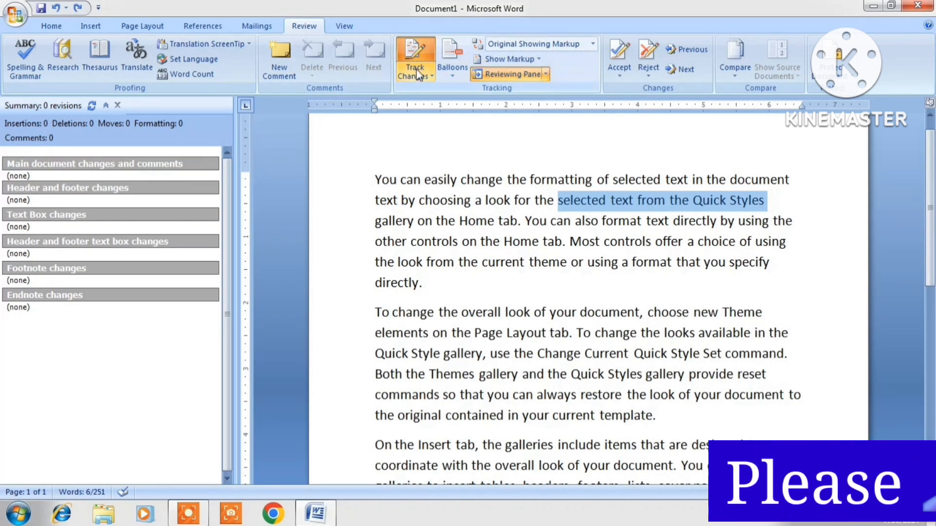
{"action": "left_click", "coordinate": [594, 45]}
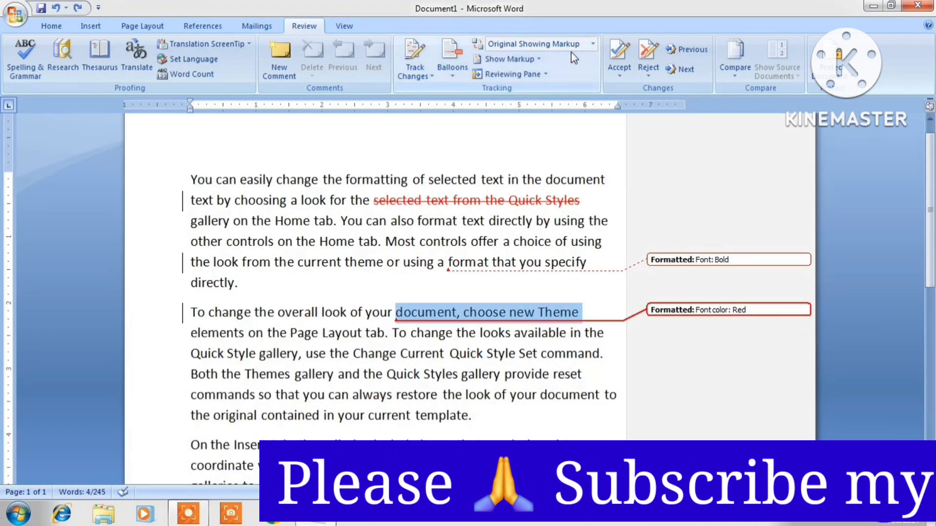
{"action": "left_click", "coordinate": [592, 45]}
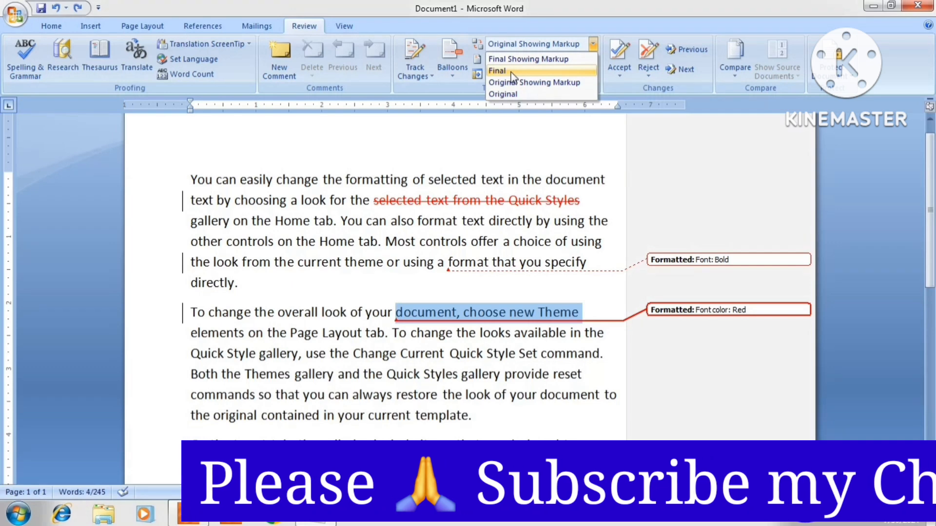
{"action": "left_click", "coordinate": [512, 95]}
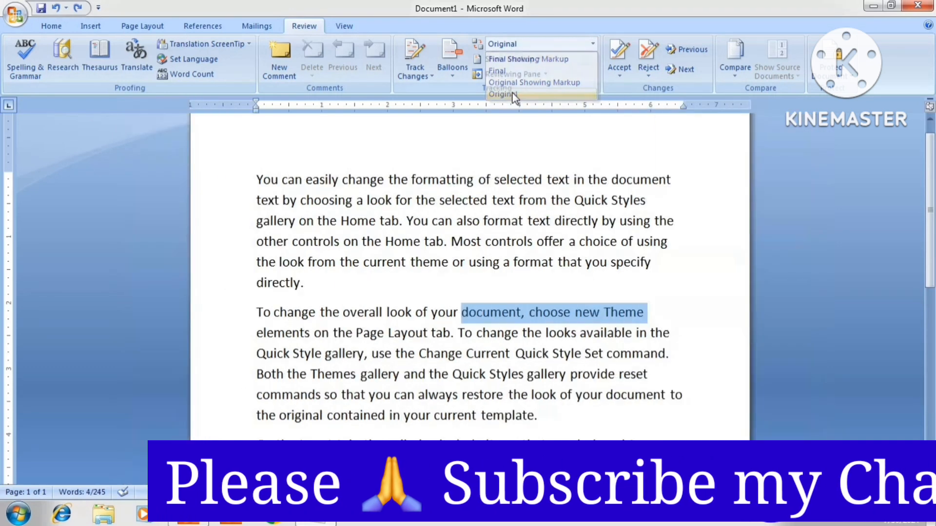
{"action": "left_click", "coordinate": [564, 288]}
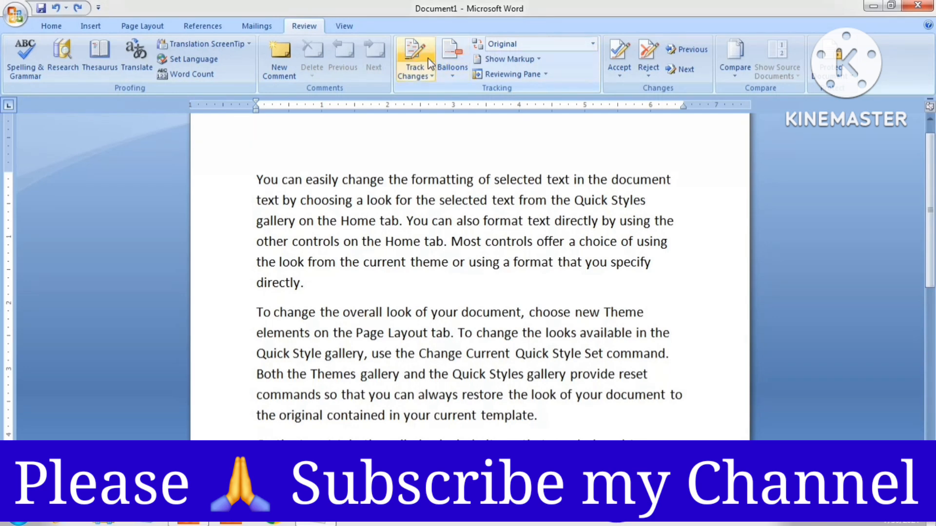
{"action": "left_click", "coordinate": [414, 53]}
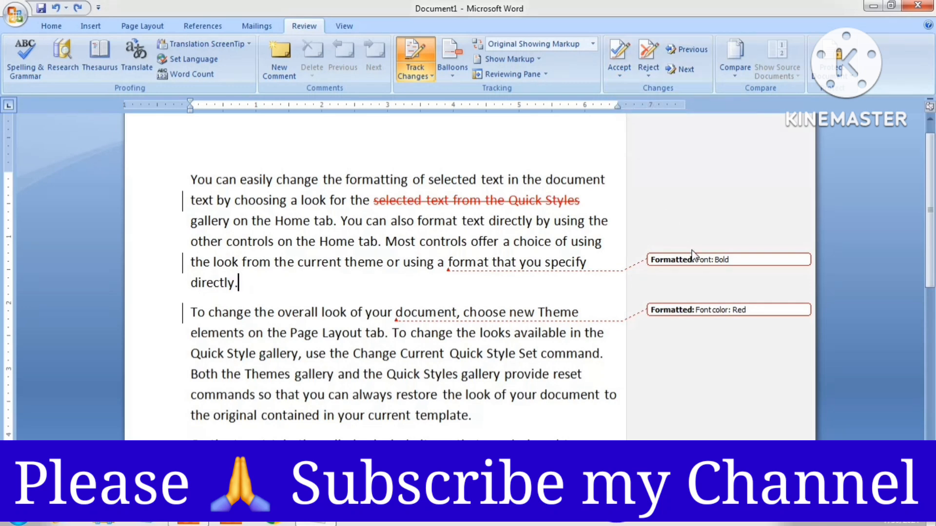
Accept the Font: Bold change, reject the red Font color change, and step through changes with Previous/Next.
{"action": "left_click", "coordinate": [697, 261]}
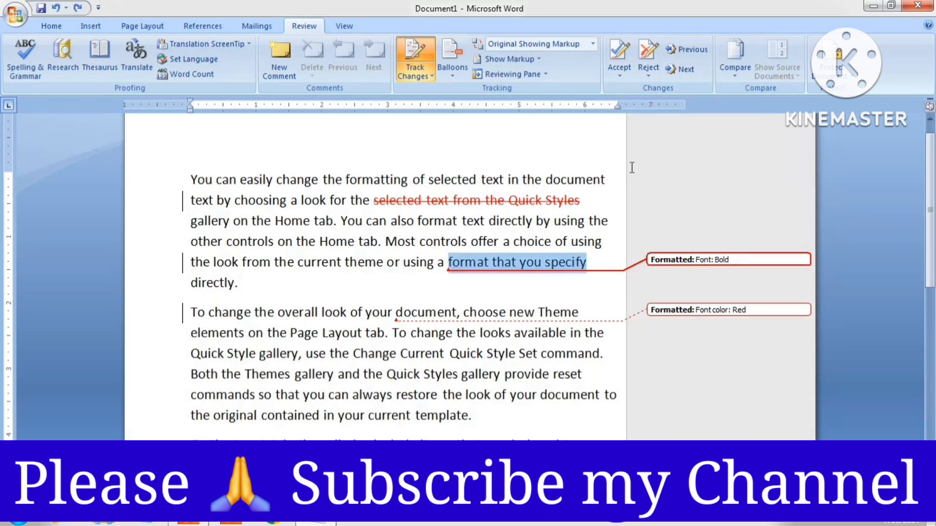
{"action": "left_click", "coordinate": [616, 53]}
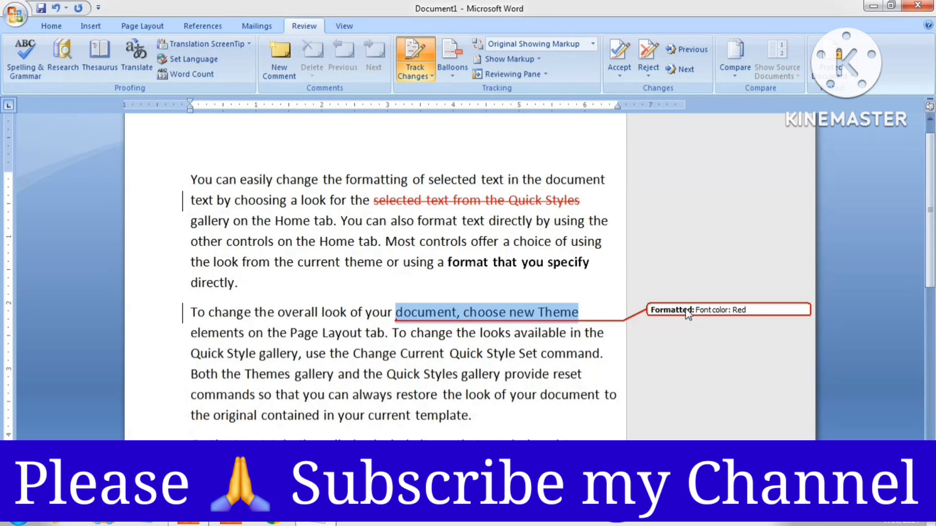
{"action": "left_click", "coordinate": [648, 53]}
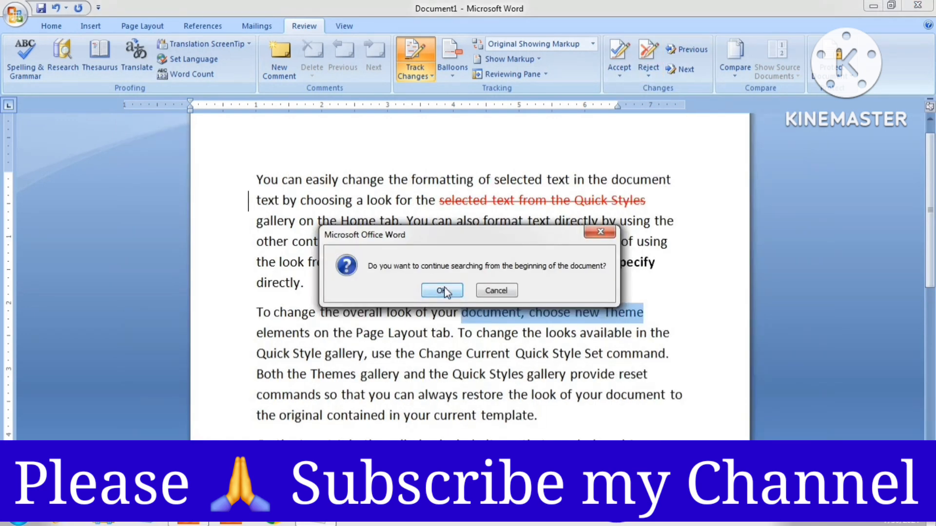
{"action": "left_click", "coordinate": [496, 291]}
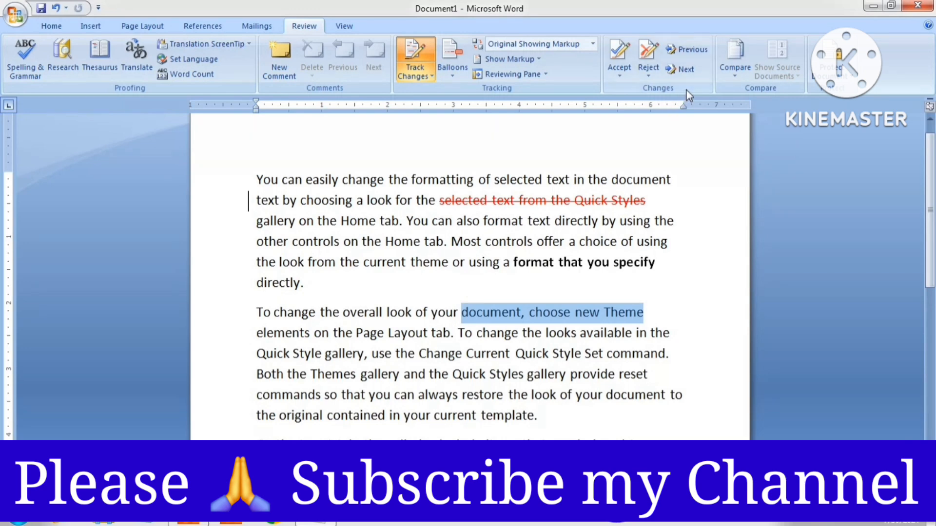
{"action": "left_click", "coordinate": [695, 52]}
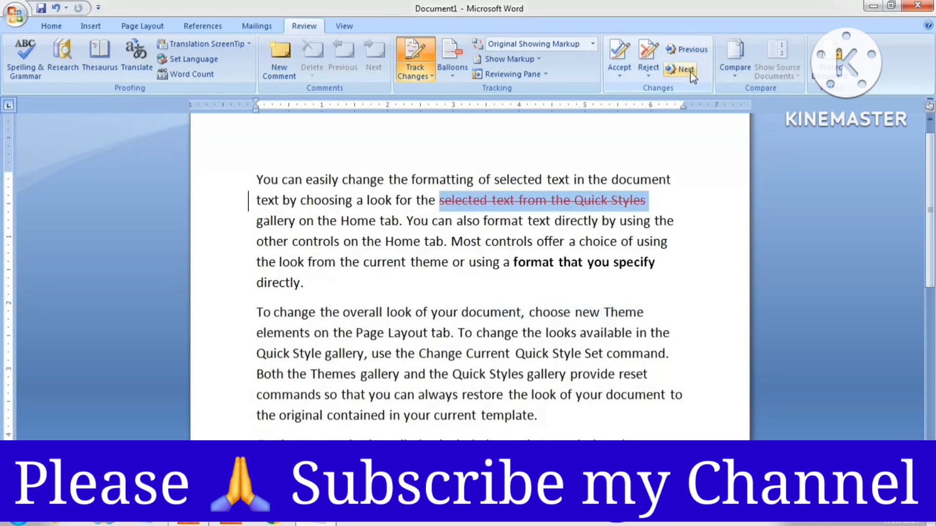
{"action": "left_click", "coordinate": [690, 72]}
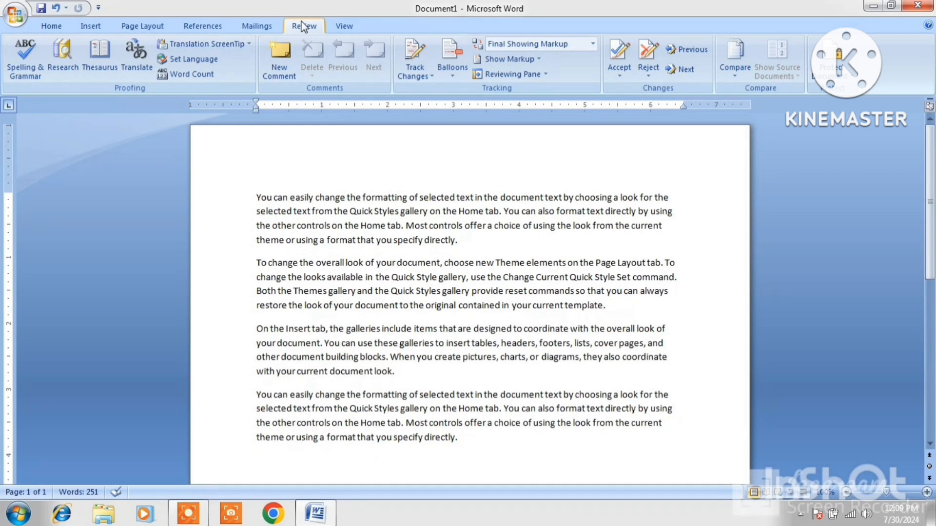
Colour the first paragraph red and grow its font to 18 pt.
{"action": "triple_click", "coordinate": [256, 199]}
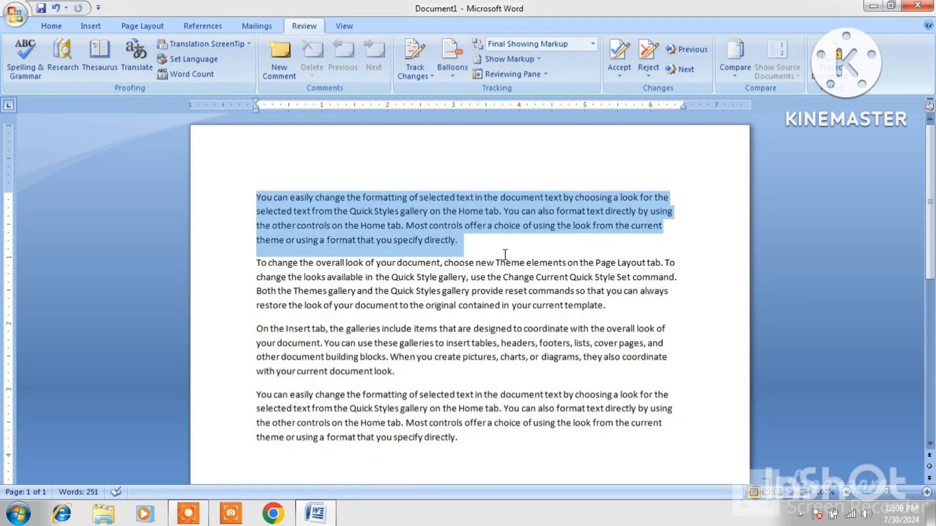
{"action": "left_click", "coordinate": [52, 27]}
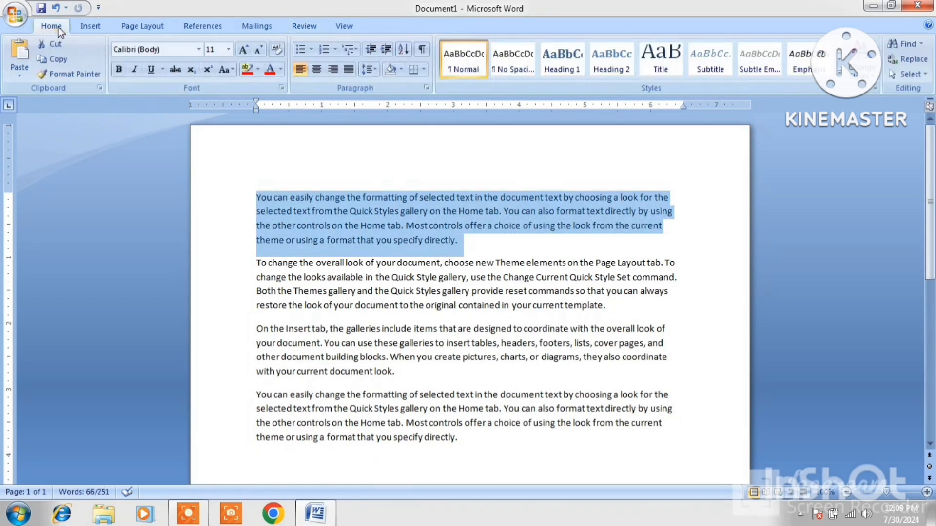
{"action": "left_click", "coordinate": [269, 70]}
{"action": "left_click", "coordinate": [244, 49]}
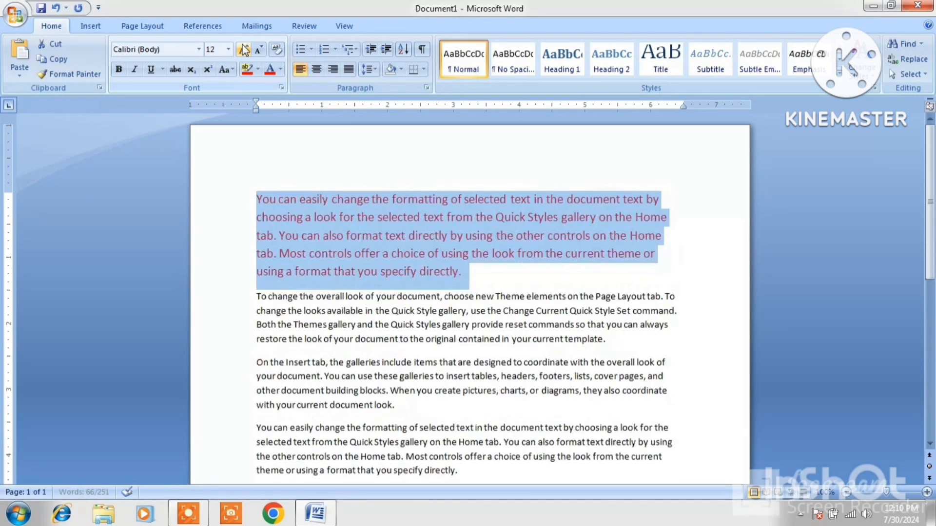
{"action": "left_click", "coordinate": [244, 49]}
{"action": "left_click", "coordinate": [244, 49]}
{"action": "left_click", "coordinate": [244, 49]}
{"action": "left_click", "coordinate": [398, 290]}
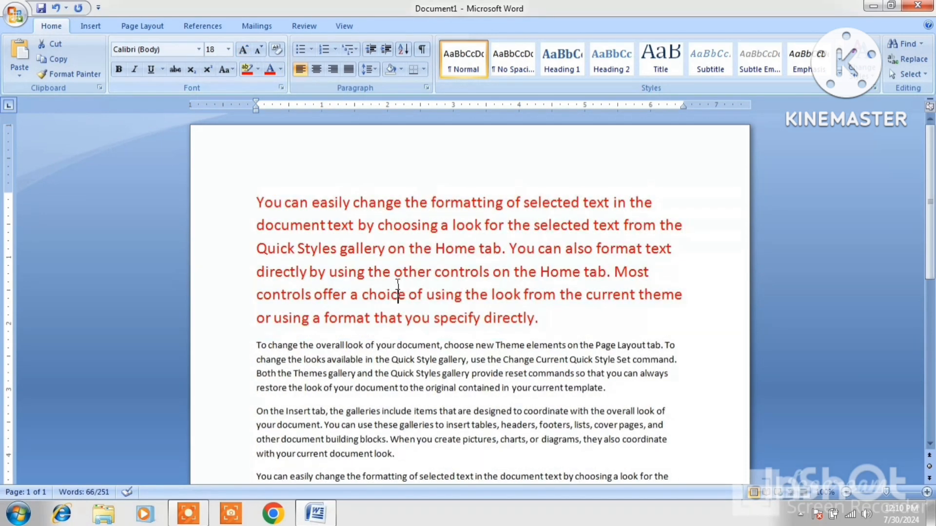
{"action": "left_click", "coordinate": [18, 21]}
Save the document to the Desktop with the file name RCSM.
{"action": "left_click", "coordinate": [38, 111]}
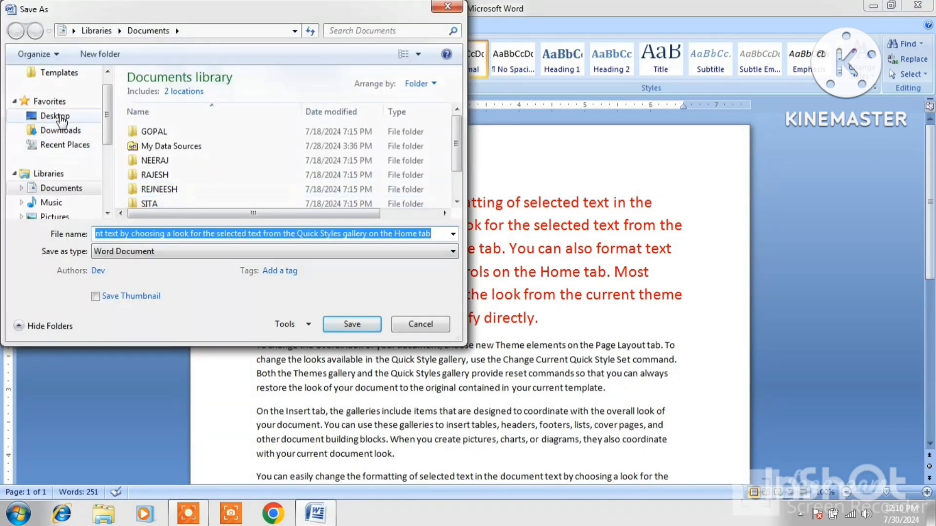
{"action": "left_click", "coordinate": [59, 117]}
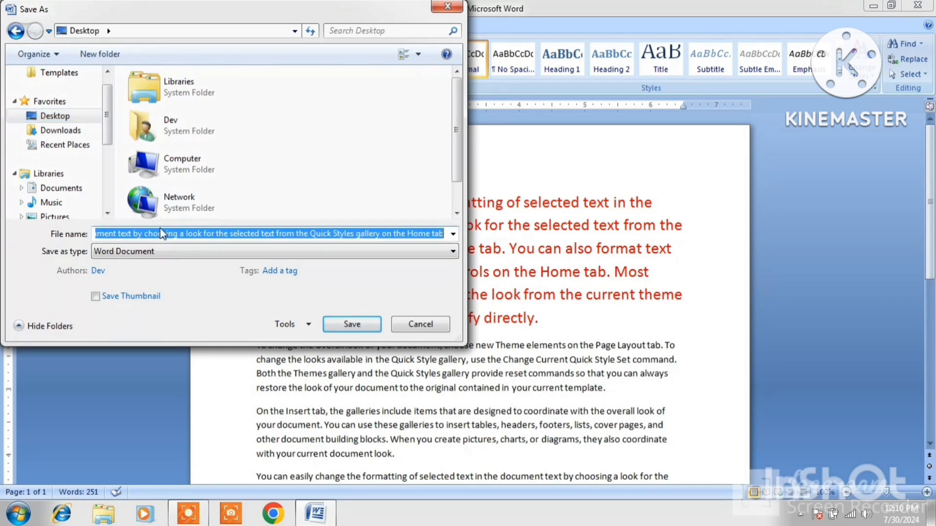
{"action": "type", "text": "R"}
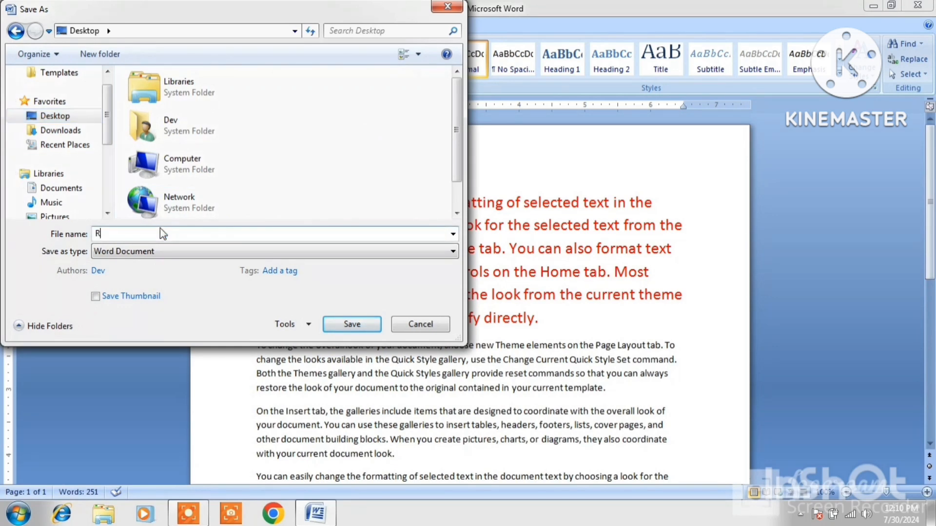
{"action": "type", "text": "CSM"}
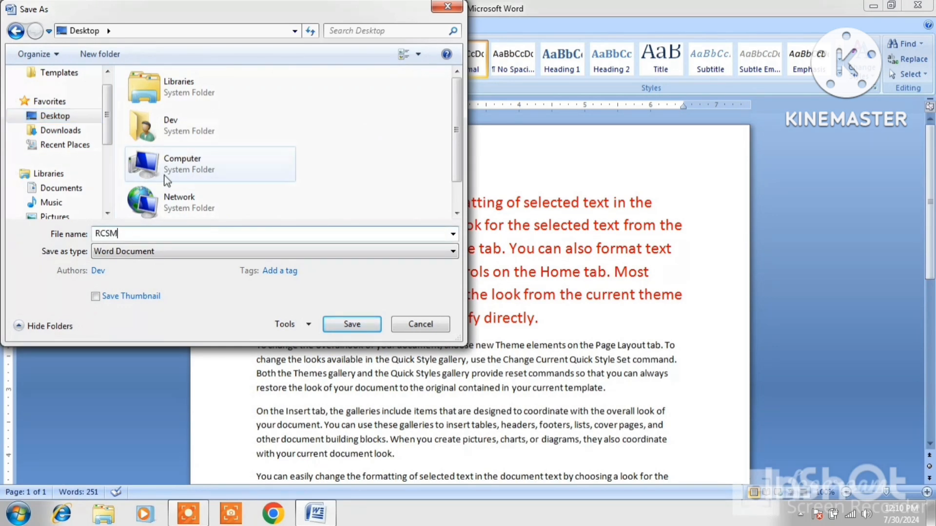
{"action": "left_click", "coordinate": [350, 324]}
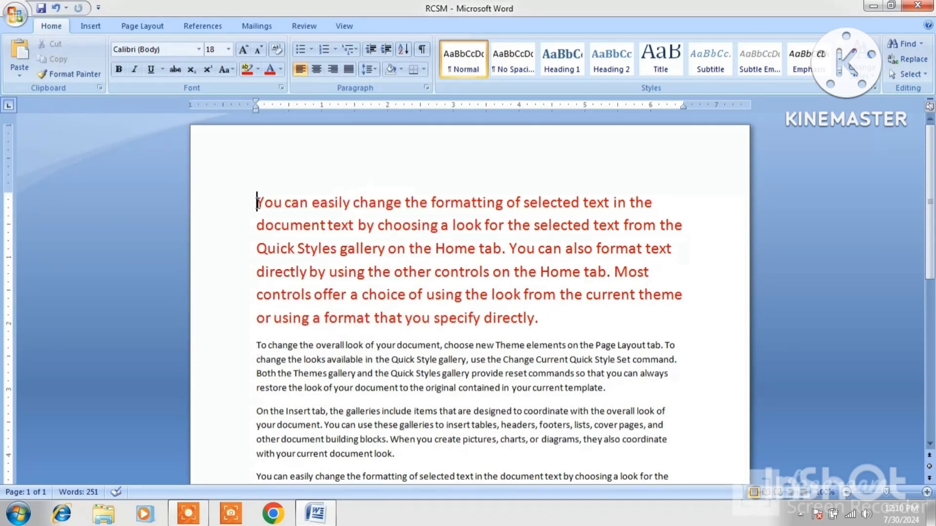
Delete the red first paragraph and give the next two paragraphs dark red highlighting.
{"action": "left_click_drag", "start_coordinate": [257, 201], "coordinate": [547, 323]}
{"action": "key", "text": "Delete"}
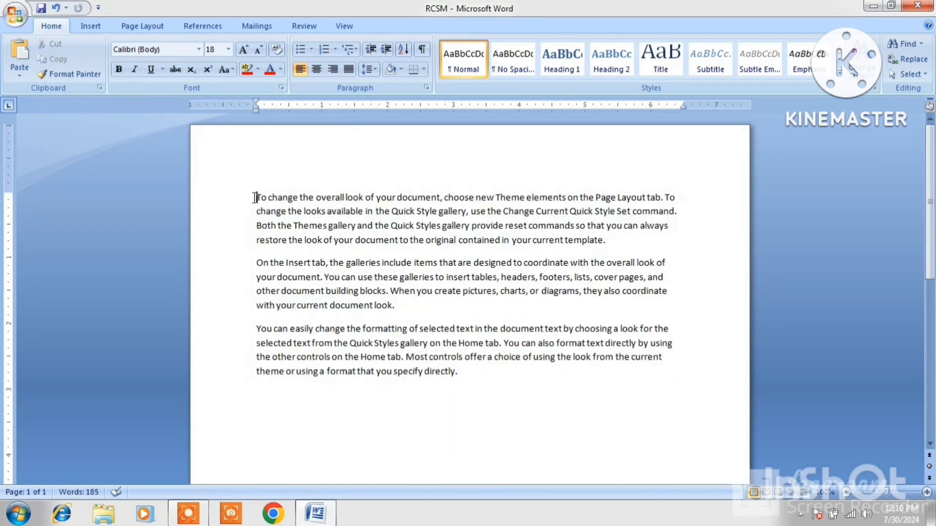
{"action": "left_click_drag", "start_coordinate": [255, 197], "coordinate": [670, 306]}
{"action": "left_click", "coordinate": [258, 68]}
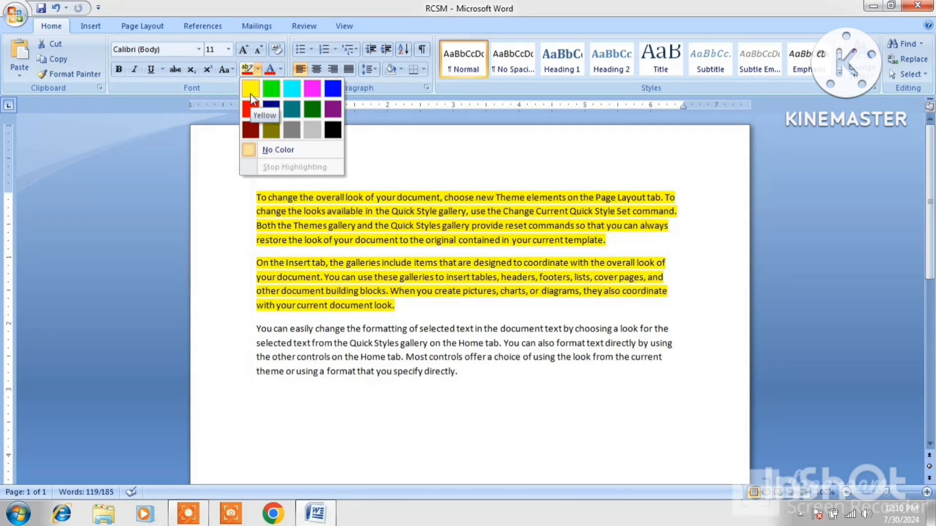
{"action": "left_click", "coordinate": [250, 129]}
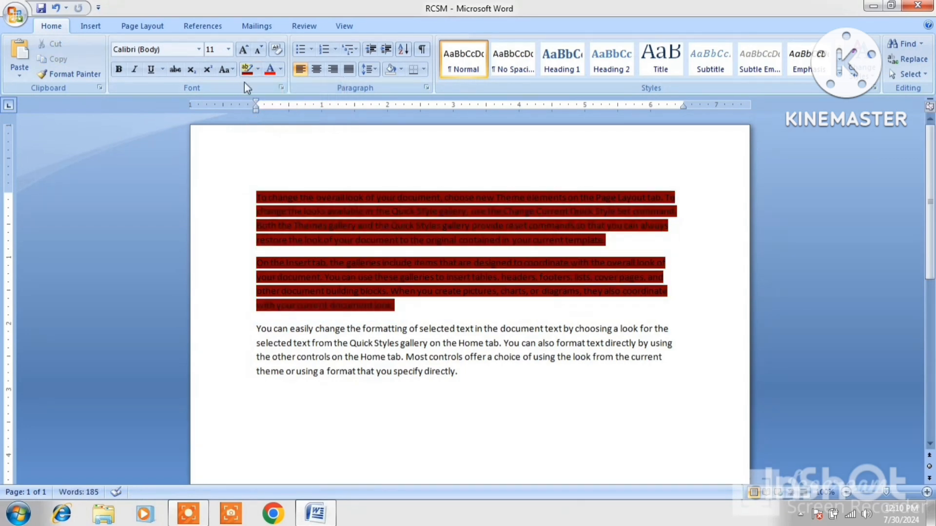
{"action": "left_click", "coordinate": [243, 49]}
{"action": "left_click", "coordinate": [243, 50]}
Make the text of the two highlighted paragraphs white.
{"action": "left_click_drag", "start_coordinate": [254, 196], "coordinate": [518, 311]}
{"action": "left_click", "coordinate": [281, 69]}
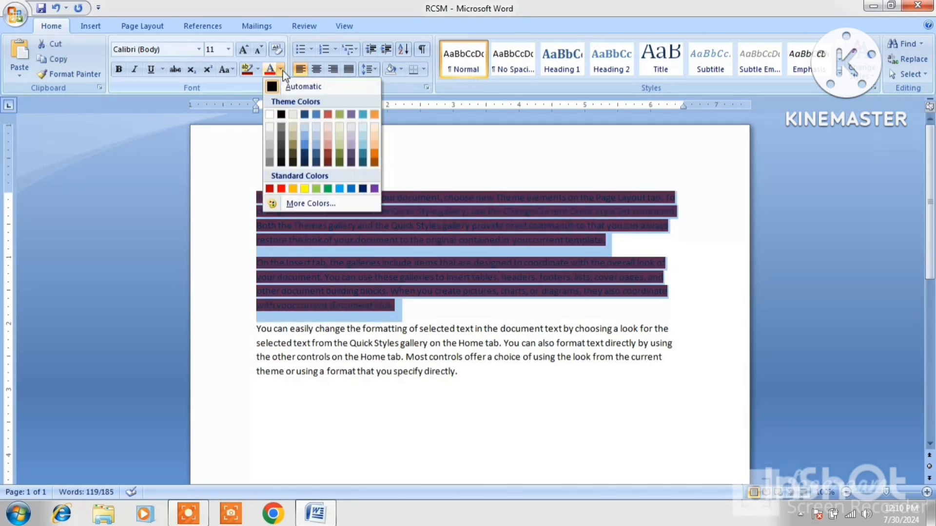
{"action": "left_click", "coordinate": [269, 114]}
{"action": "left_click", "coordinate": [275, 183]}
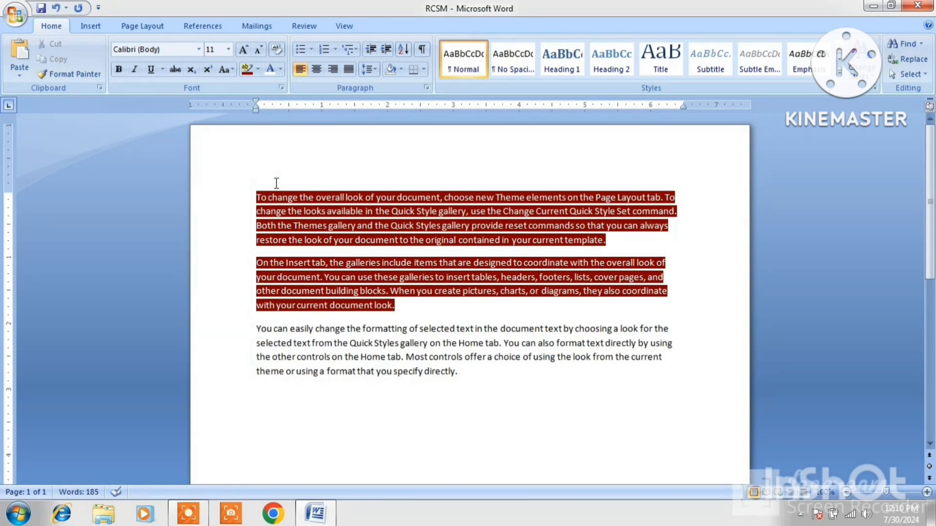
Enlarge all three paragraphs to 16 pt and justify them with Ctrl+J.
{"action": "left_click_drag", "start_coordinate": [251, 194], "coordinate": [657, 375]}
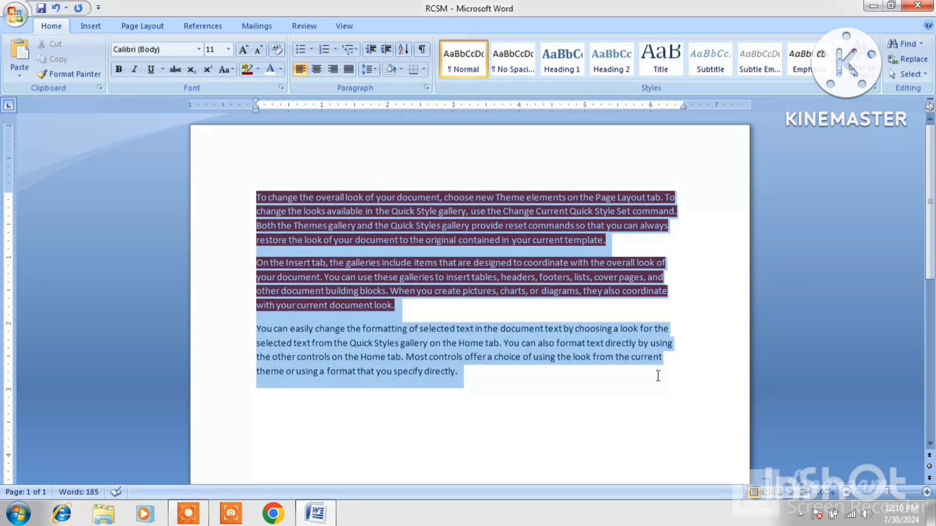
{"action": "left_click", "coordinate": [242, 49]}
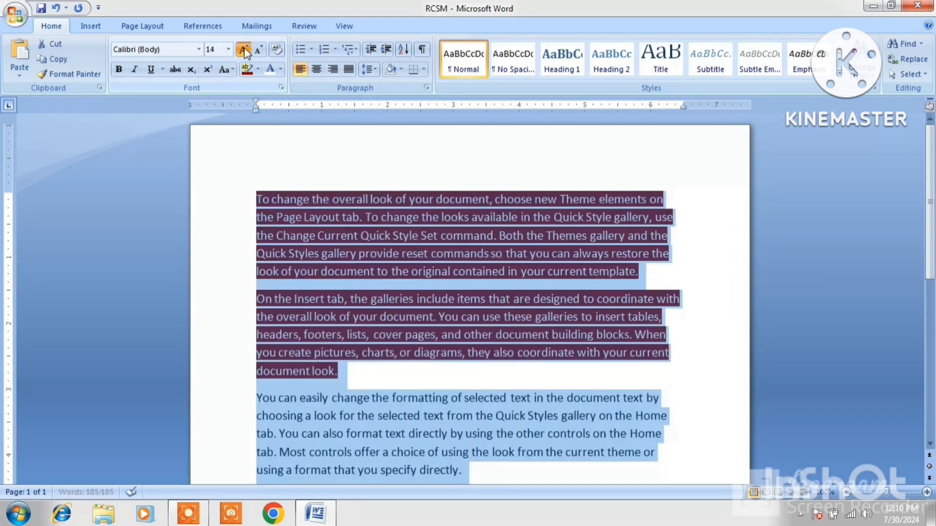
{"action": "left_click", "coordinate": [242, 49]}
{"action": "left_click", "coordinate": [243, 50]}
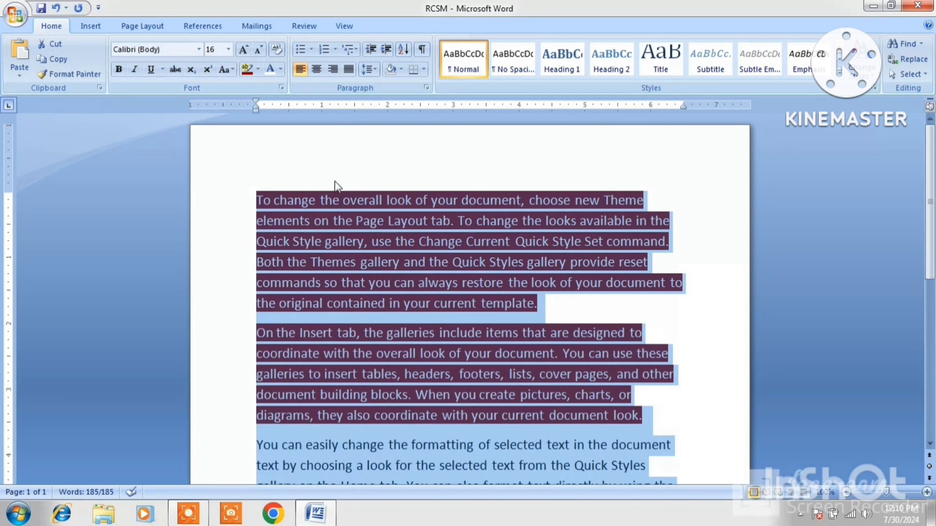
{"action": "key", "text": "ctrl+j"}
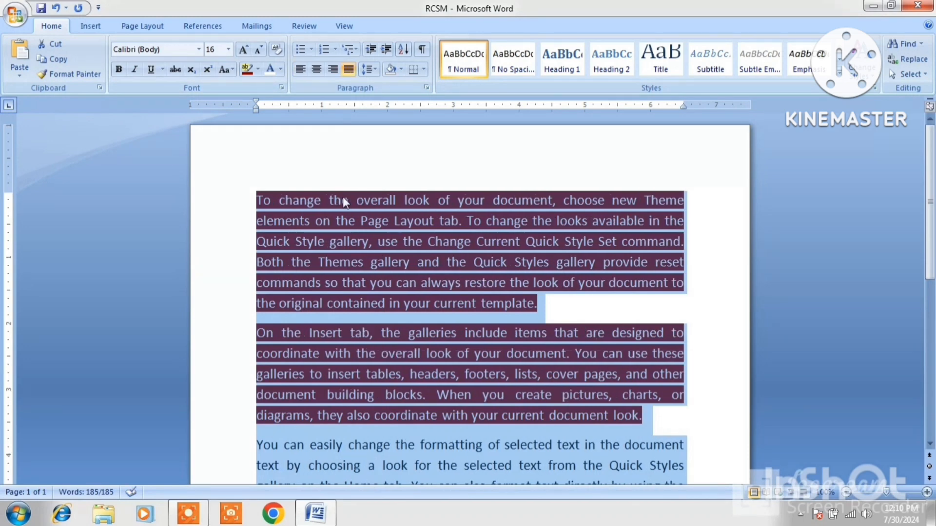
{"action": "left_click", "coordinate": [388, 223]}
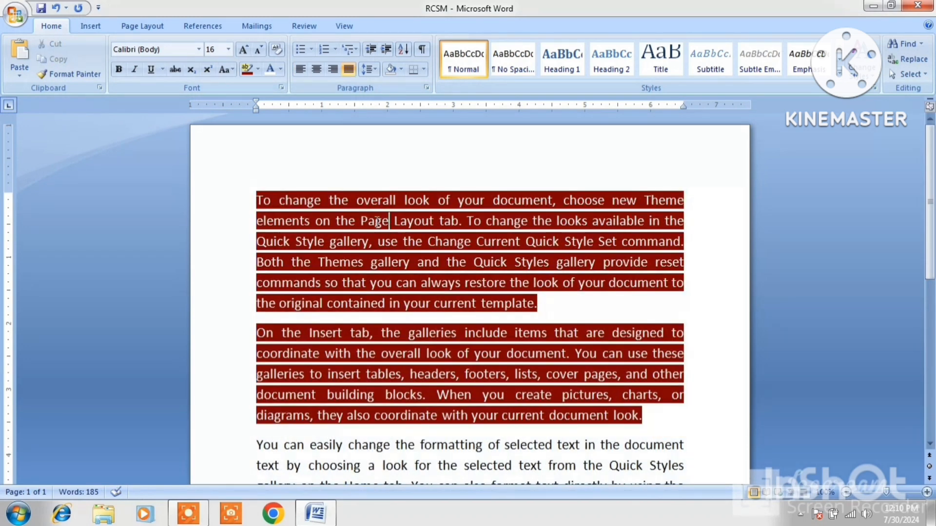
{"action": "left_click", "coordinate": [14, 15]}
Save As the formatted document to the Desktop under the new name GAGAN.
{"action": "left_click", "coordinate": [31, 135]}
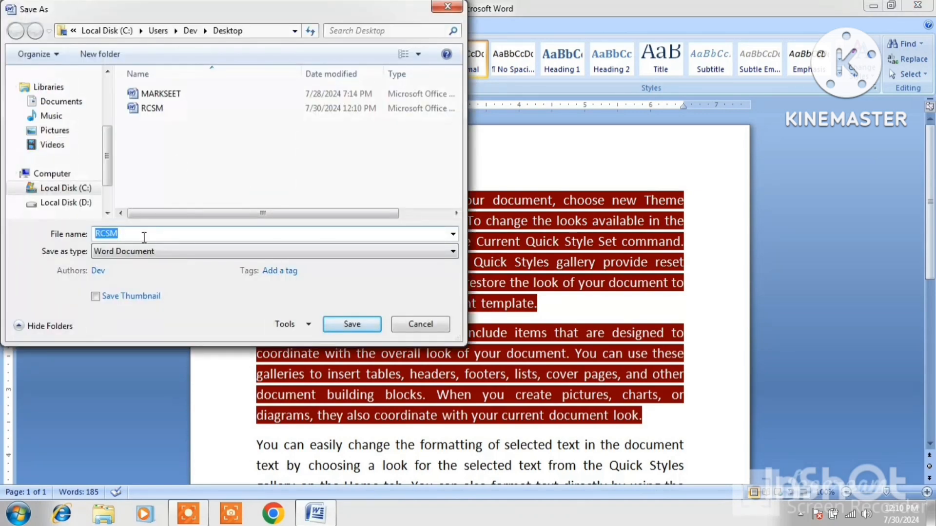
{"action": "type", "text": "GAGAN"}
{"action": "left_click", "coordinate": [106, 104]}
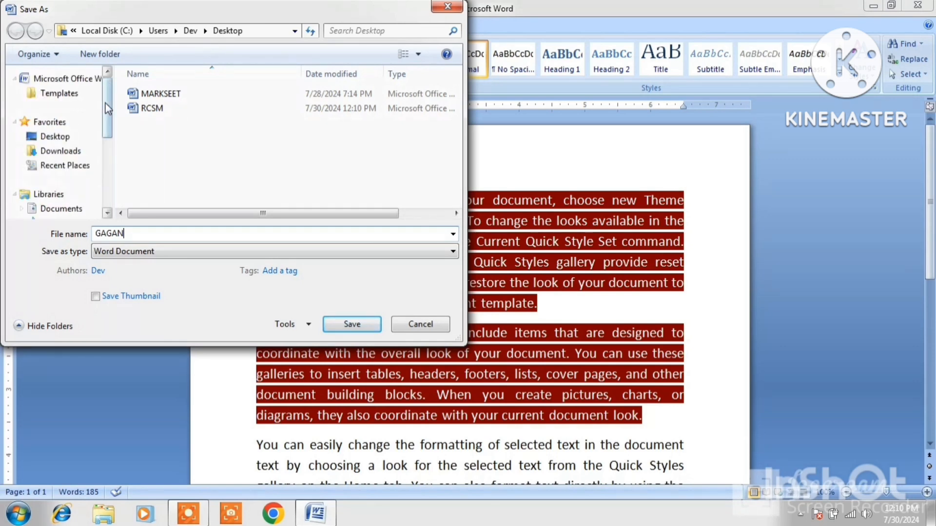
{"action": "left_click", "coordinate": [51, 137]}
{"action": "left_click", "coordinate": [352, 324]}
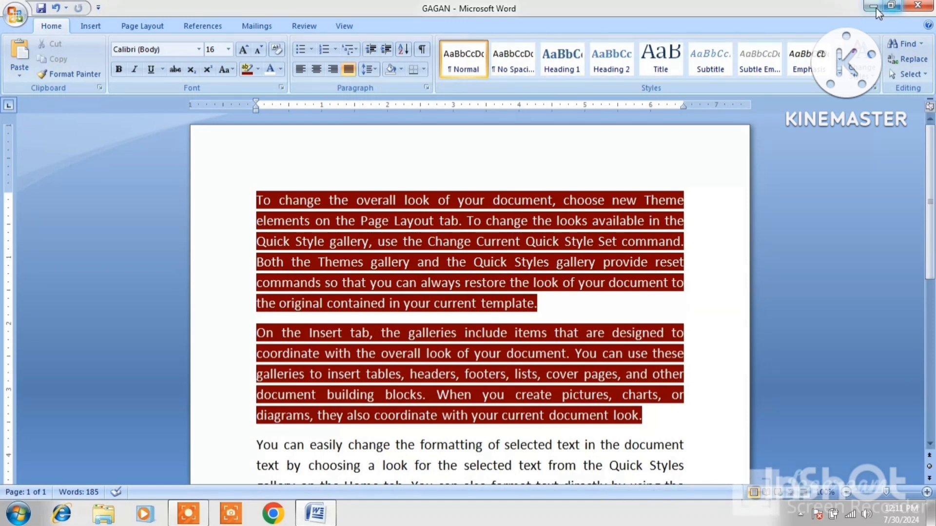
{"action": "left_click", "coordinate": [18, 513]}
Start a new blank Word document and open the Compare Documents dialog from the Review tab.
{"action": "left_click", "coordinate": [62, 191]}
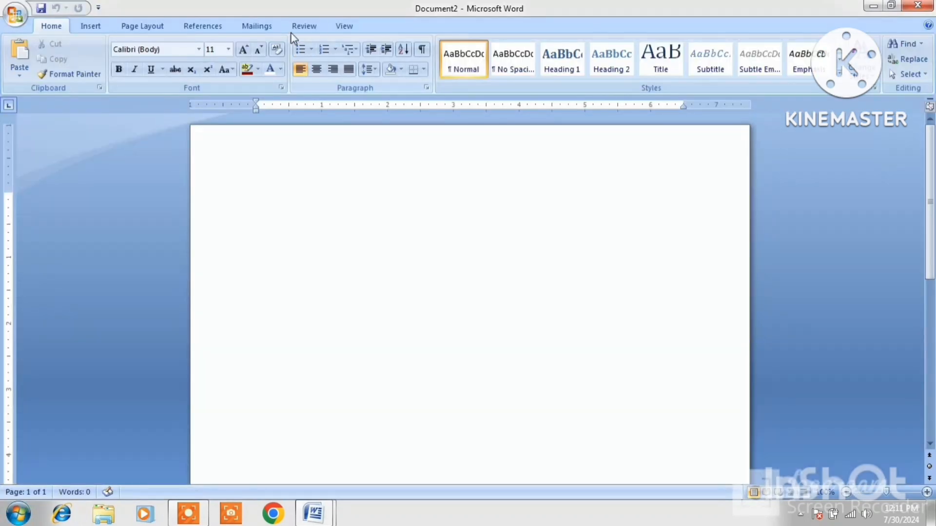
{"action": "left_click", "coordinate": [303, 27]}
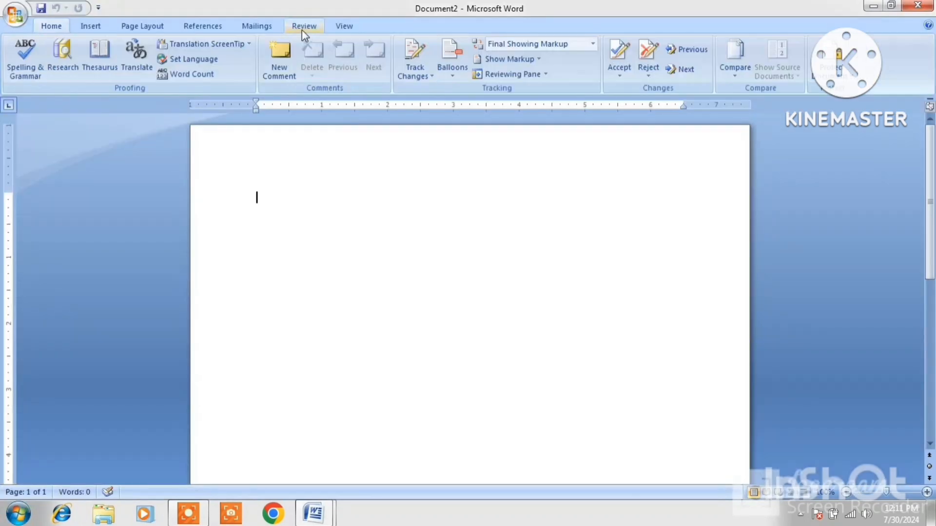
{"action": "left_click", "coordinate": [730, 76]}
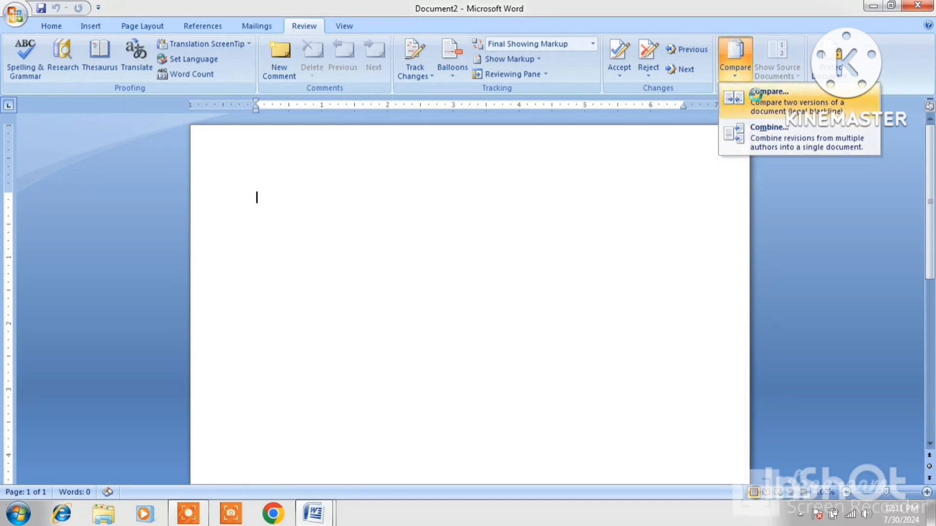
{"action": "left_click", "coordinate": [757, 100]}
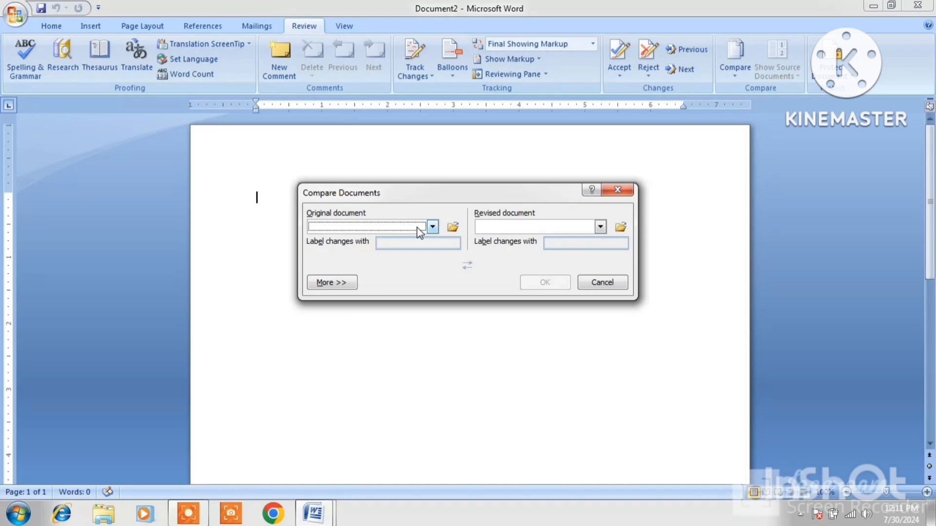
Pick RCSM from the Desktop as original and GAGAN as revised, and run the comparison.
{"action": "left_click", "coordinate": [452, 228]}
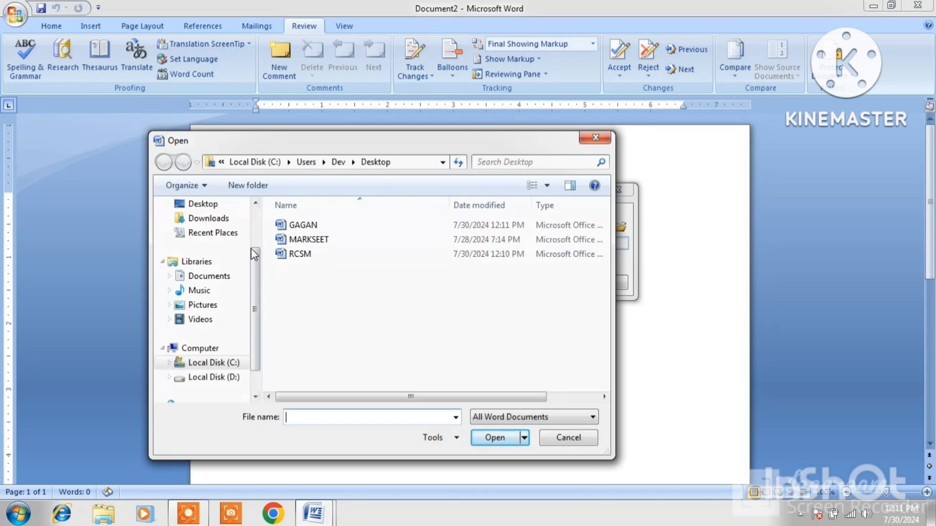
{"action": "left_click", "coordinate": [216, 210]}
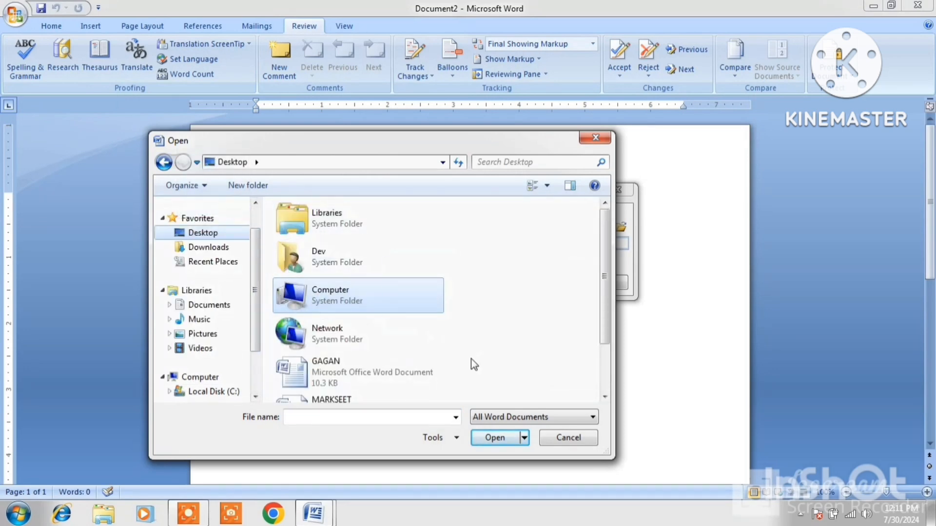
{"action": "scroll", "coordinate": [536, 351], "scroll_direction": "down", "scroll_amount": 3}
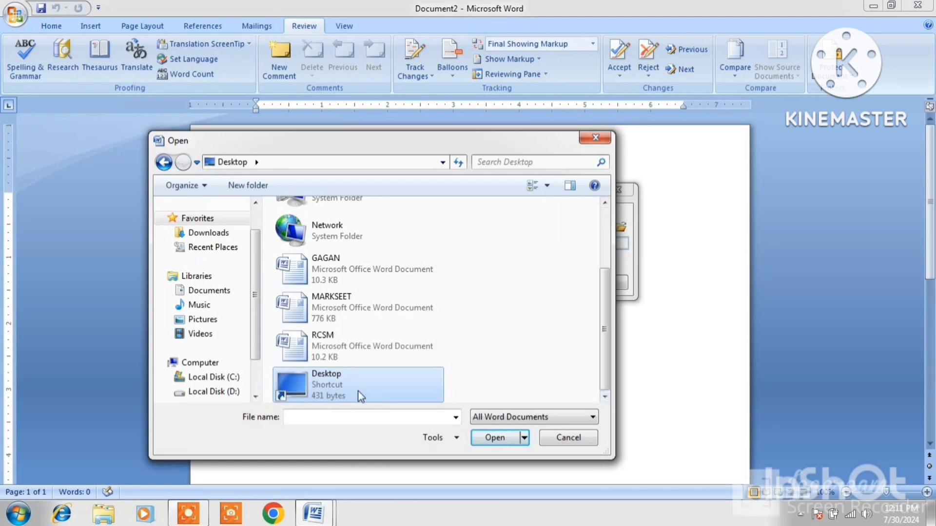
{"action": "left_click", "coordinate": [321, 344]}
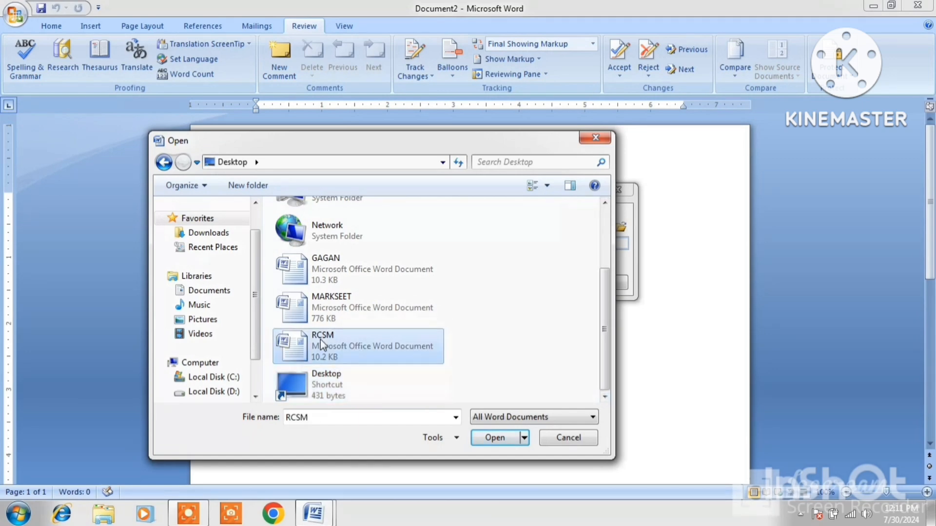
{"action": "left_click", "coordinate": [493, 438]}
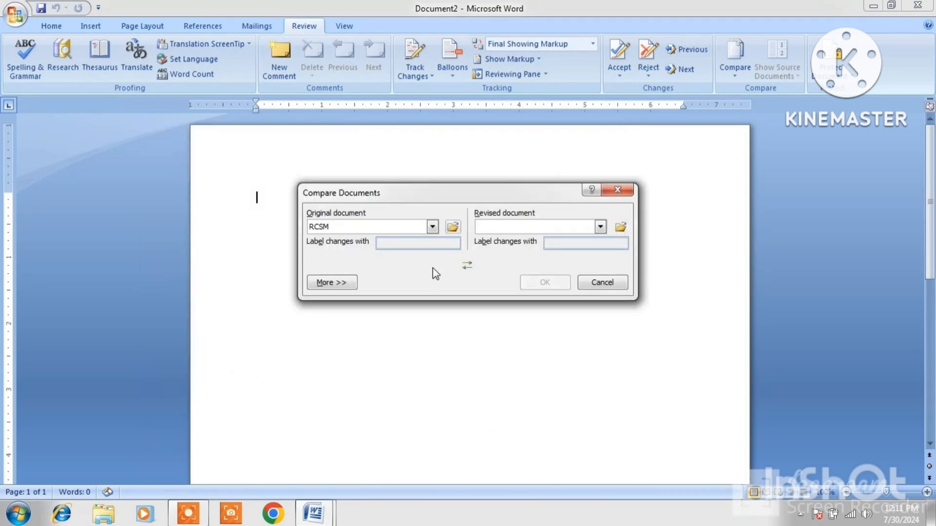
{"action": "left_click", "coordinate": [621, 226]}
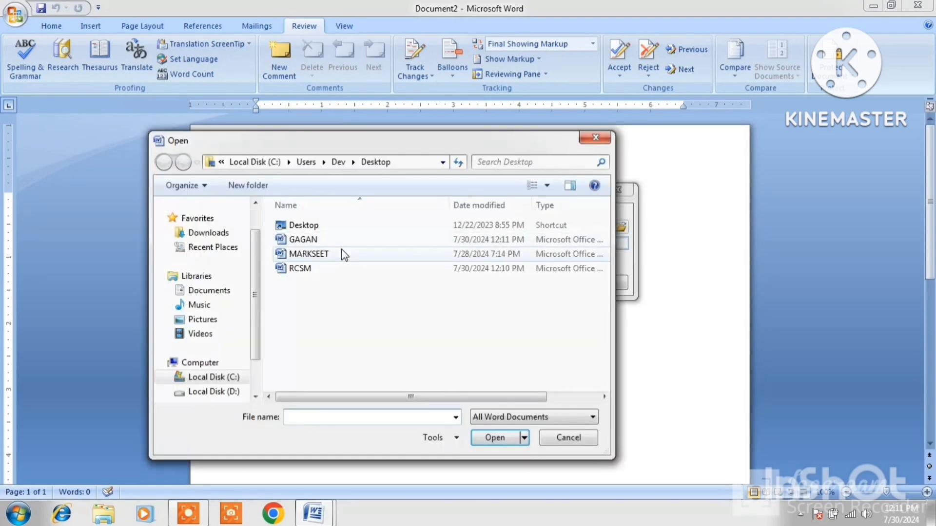
{"action": "left_click", "coordinate": [302, 240]}
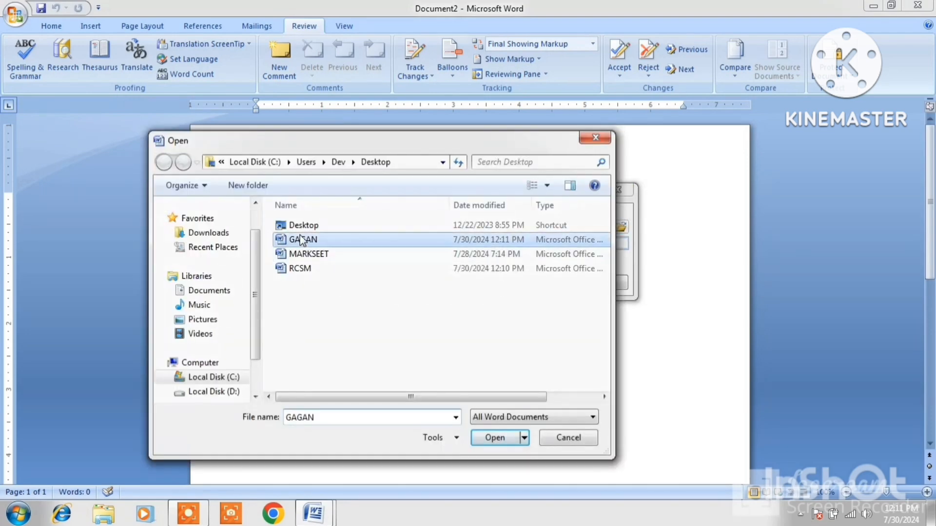
{"action": "left_click", "coordinate": [494, 437]}
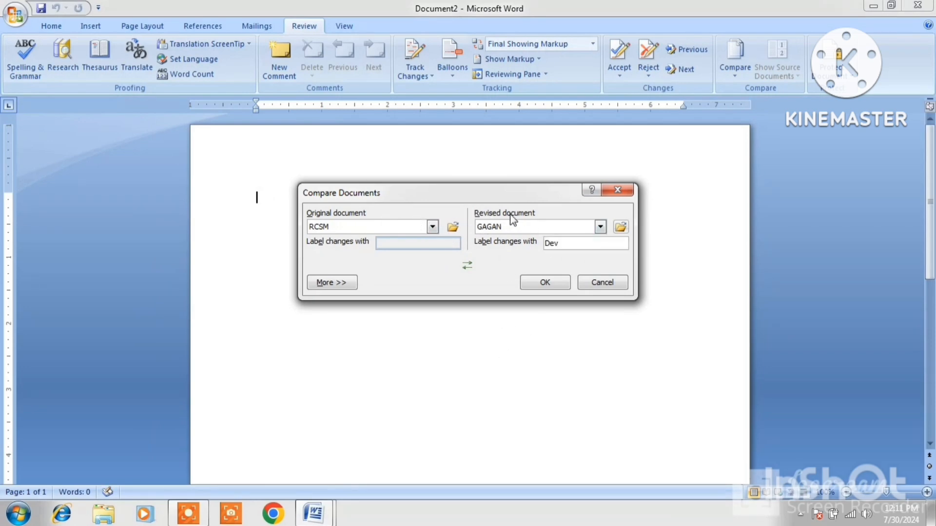
{"action": "left_click", "coordinate": [550, 285]}
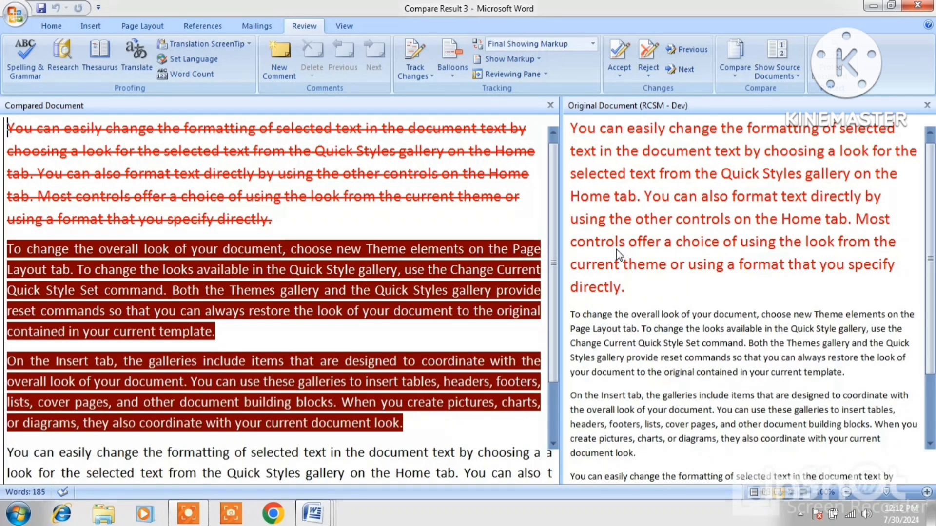
Try Hide Source Documents, Show Original and Show Revised, ending on Show Both.
{"action": "left_click", "coordinate": [796, 75]}
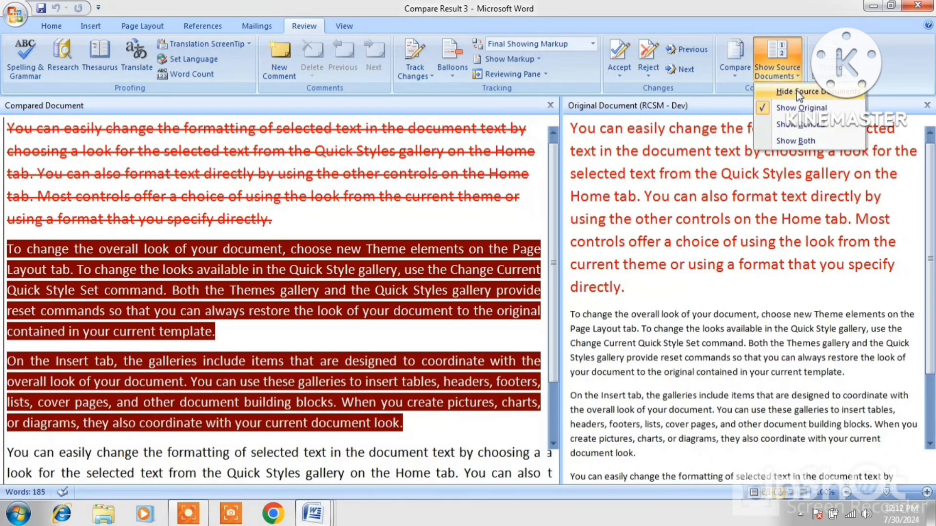
{"action": "left_click", "coordinate": [796, 91]}
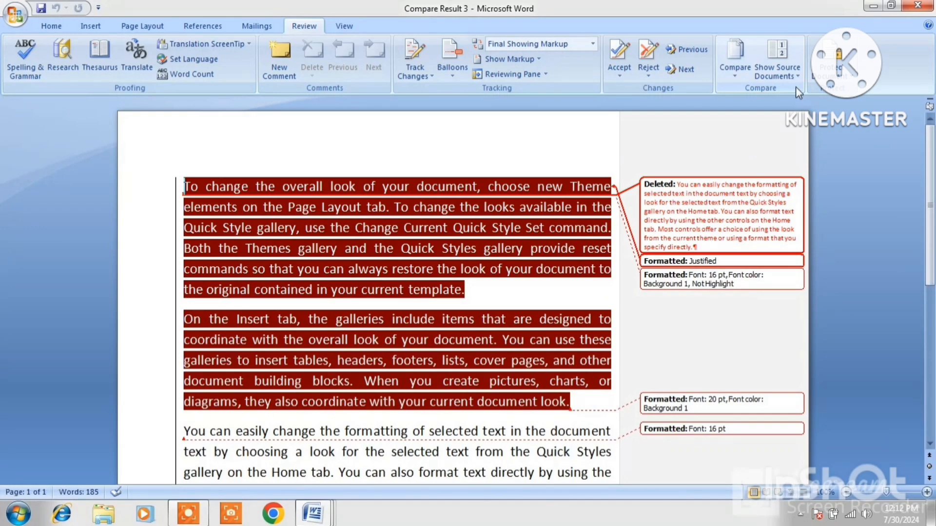
{"action": "left_click", "coordinate": [796, 78]}
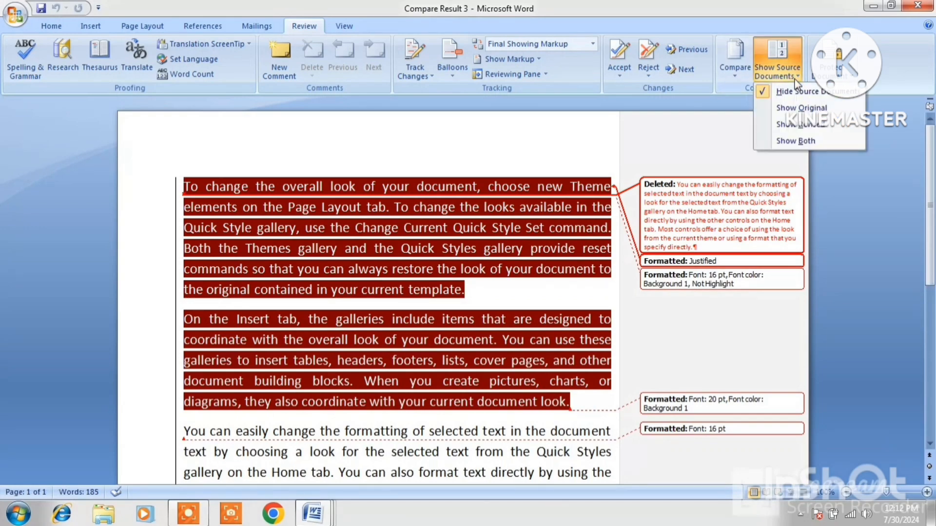
{"action": "left_click", "coordinate": [798, 109]}
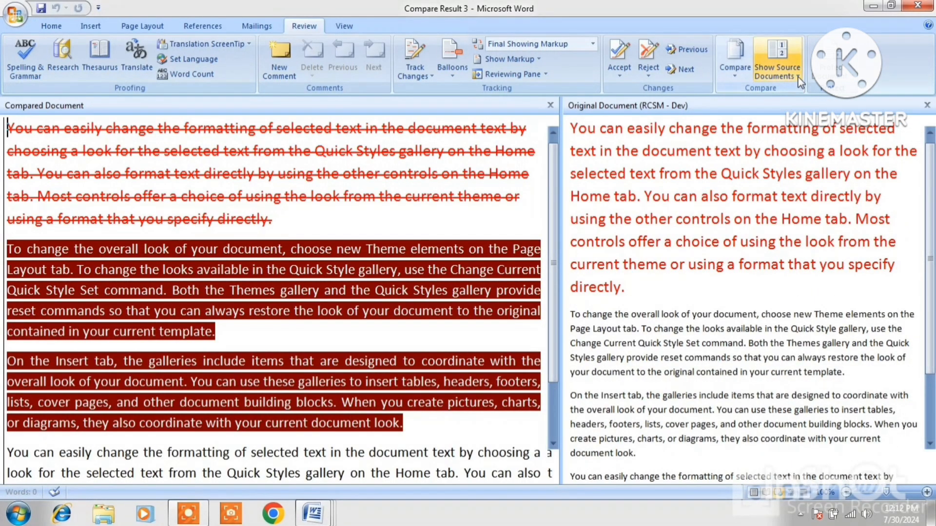
{"action": "left_click", "coordinate": [797, 77]}
{"action": "left_click", "coordinate": [807, 124]}
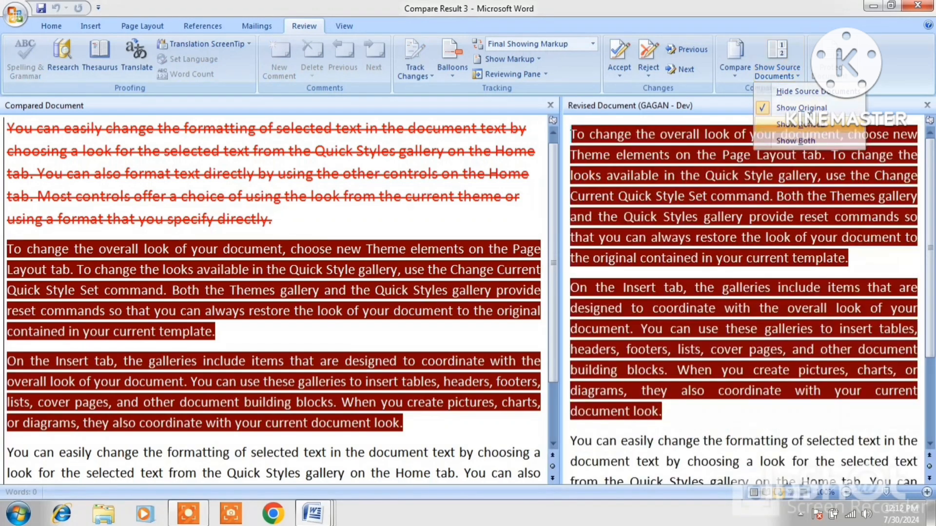
{"action": "left_click", "coordinate": [798, 72]}
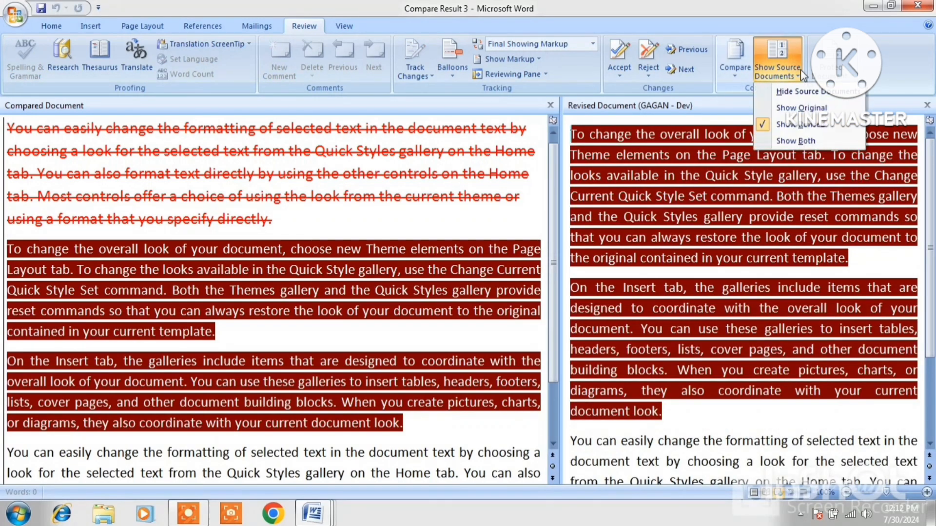
{"action": "left_click", "coordinate": [798, 141]}
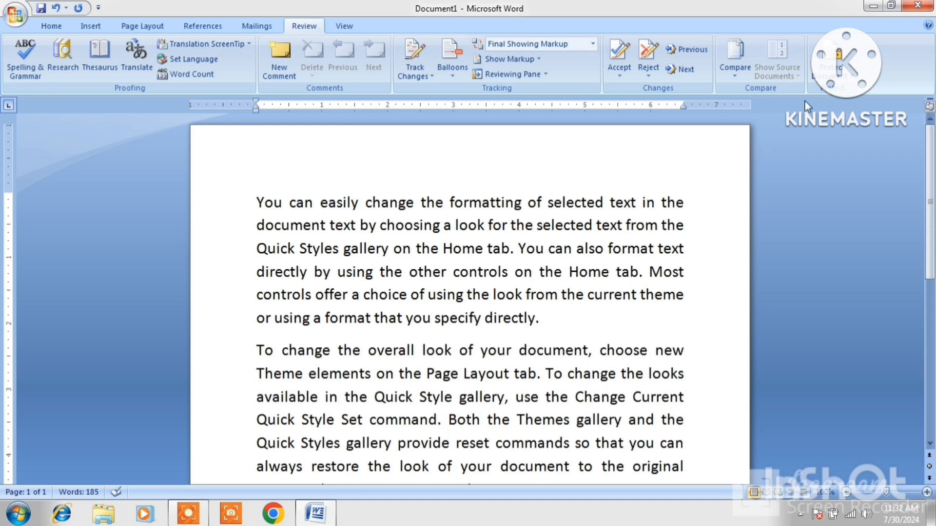
Limit formatting to selected styles and allow No changes (Read only), then enforce protection with a password.
{"action": "left_click", "coordinate": [852, 83]}
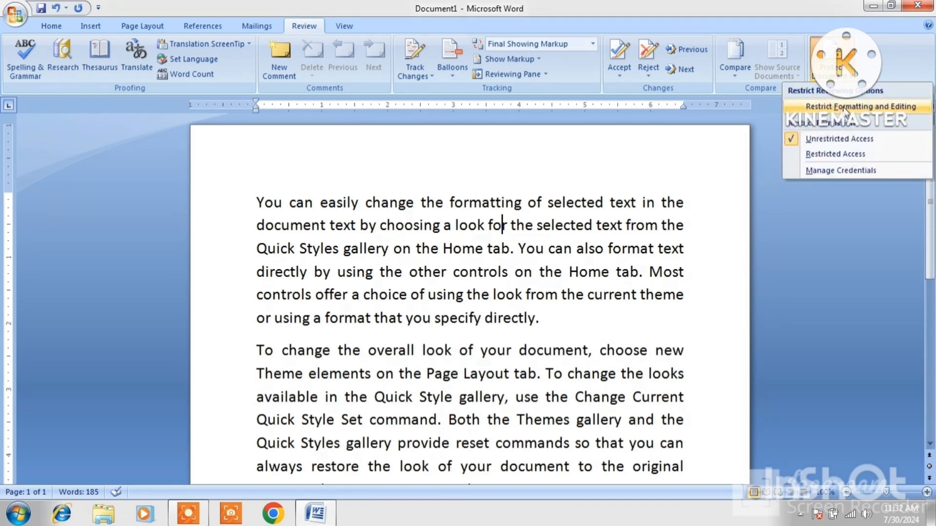
{"action": "left_click", "coordinate": [866, 107]}
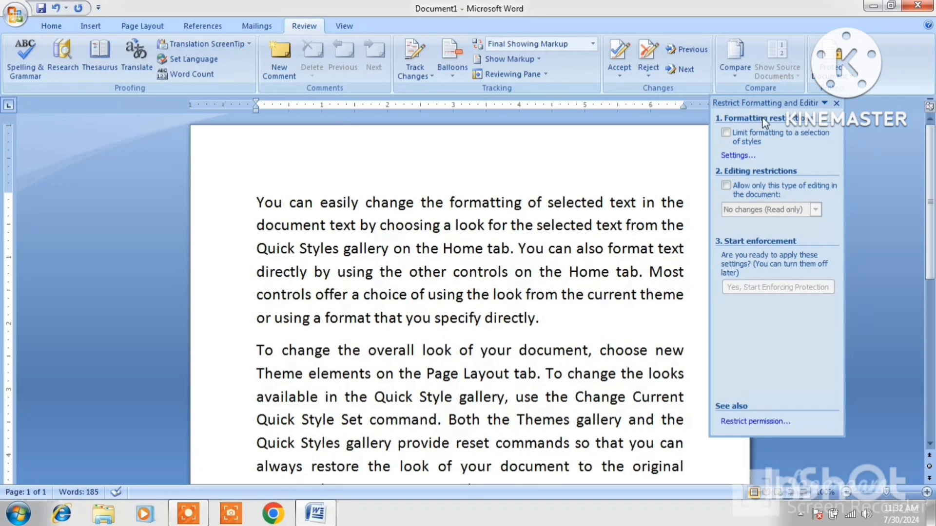
{"action": "left_click", "coordinate": [726, 134]}
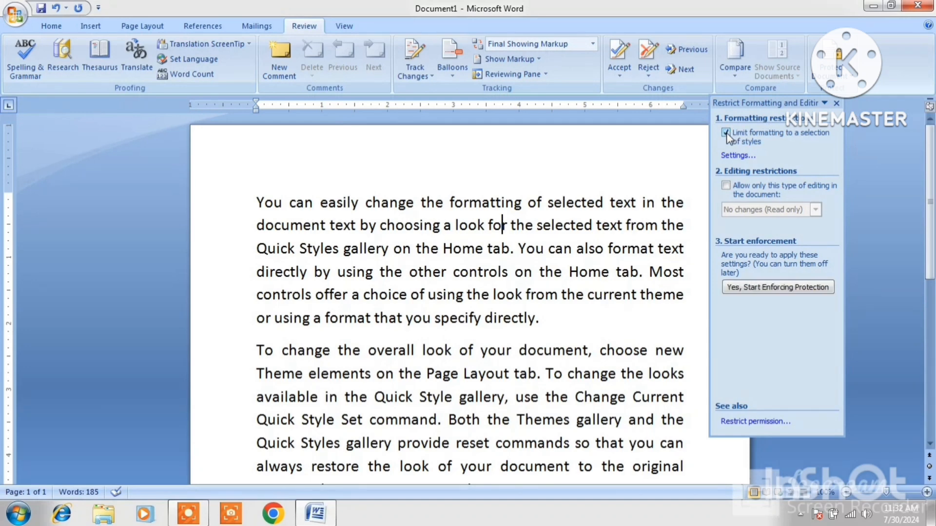
{"action": "left_click", "coordinate": [726, 186]}
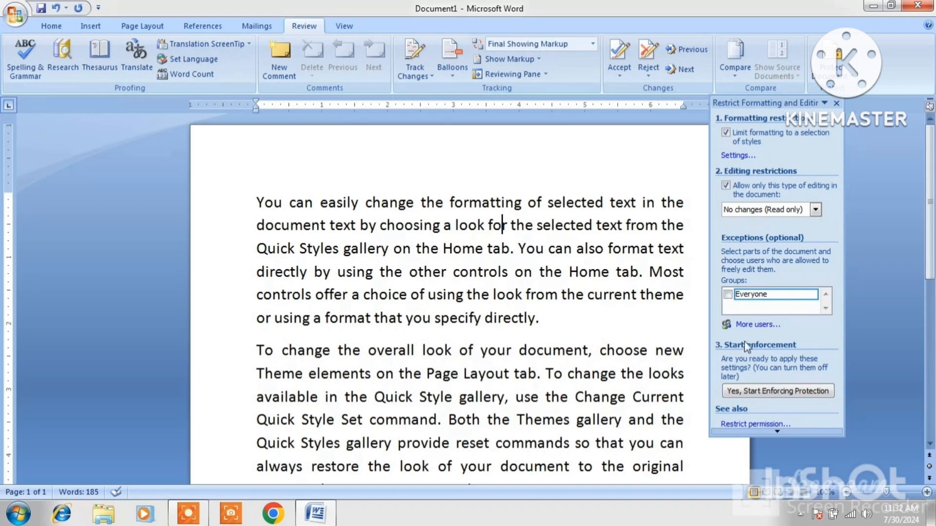
{"action": "left_click", "coordinate": [780, 391]}
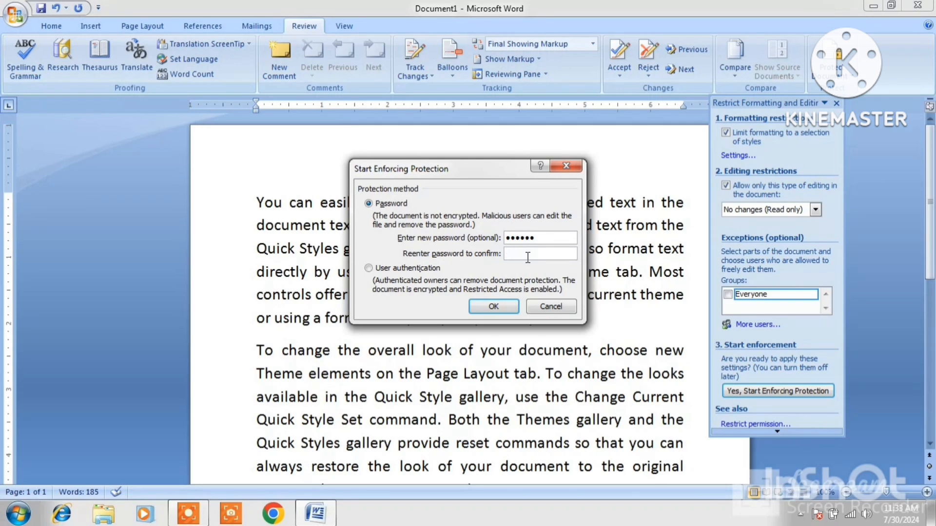
{"action": "type", "text": "1"}
{"action": "left_click", "coordinate": [493, 306]}
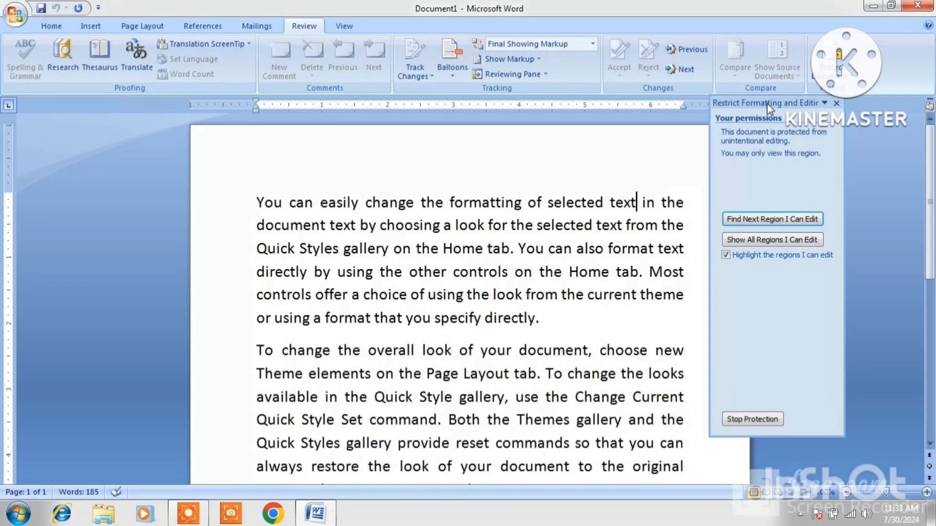
Dock the Restrict Formatting and Editing pane on the right and try deleting text to confirm it's locked.
{"action": "left_click_drag", "start_coordinate": [767, 103], "coordinate": [852, 108]}
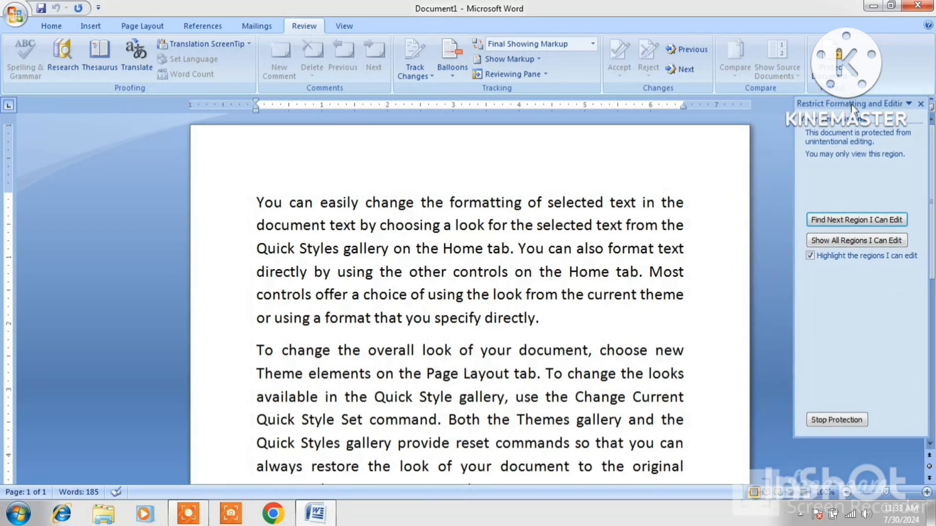
{"action": "left_click", "coordinate": [526, 174]}
{"action": "left_click", "coordinate": [68, 25]}
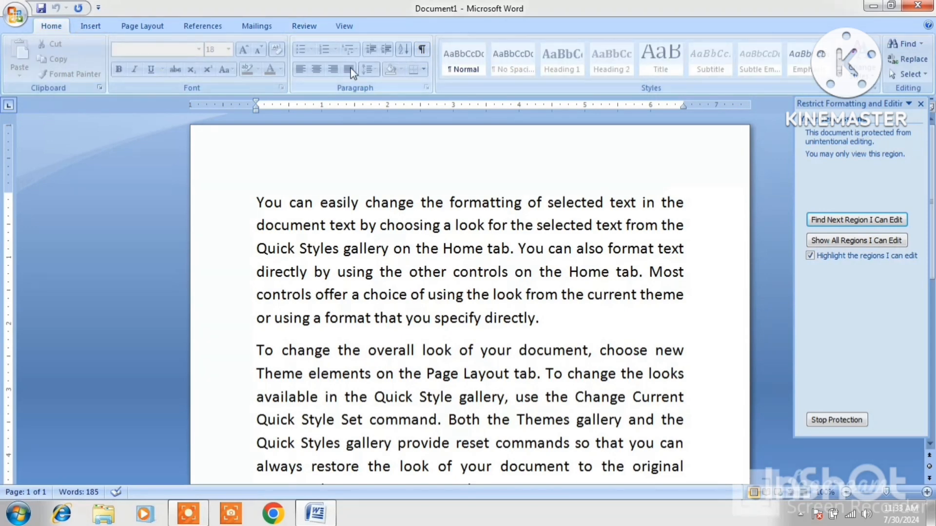
{"action": "left_click", "coordinate": [430, 212]}
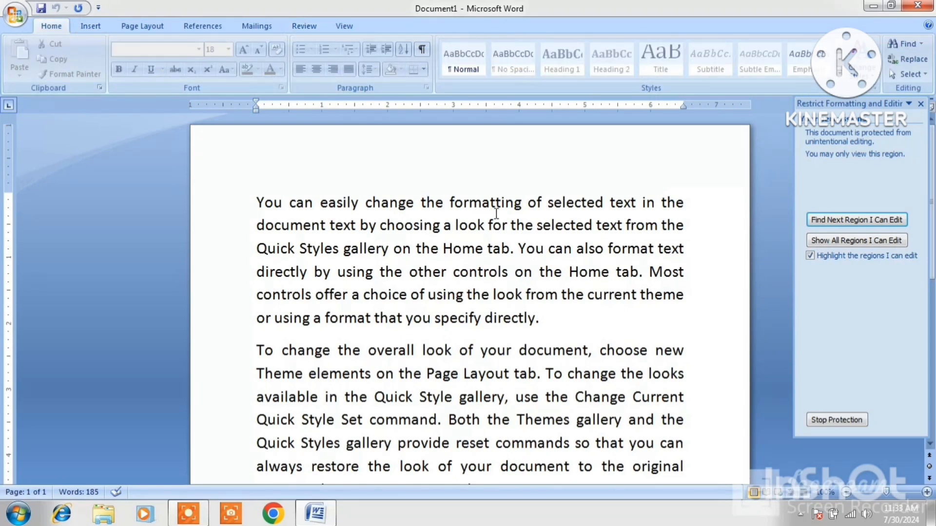
{"action": "left_click", "coordinate": [521, 205]}
{"action": "key", "text": "BackSpace"}
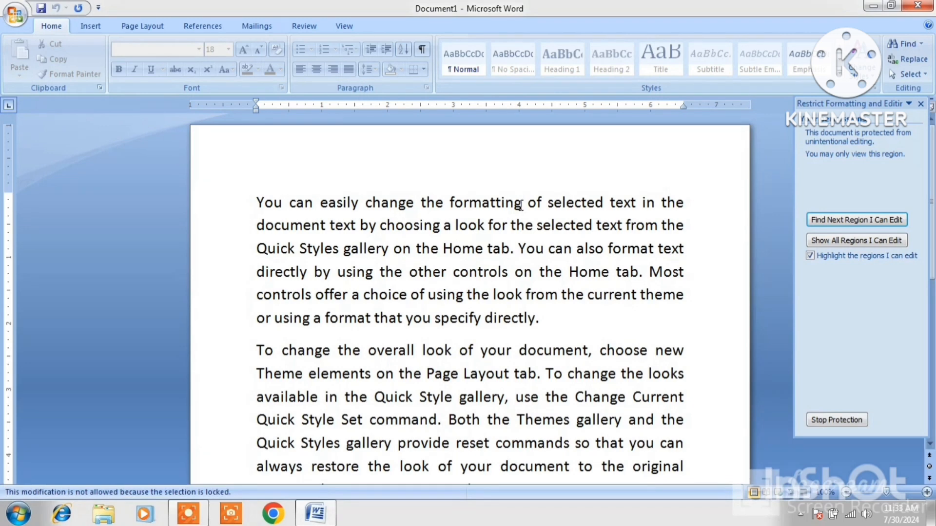
{"action": "left_click", "coordinate": [373, 202]}
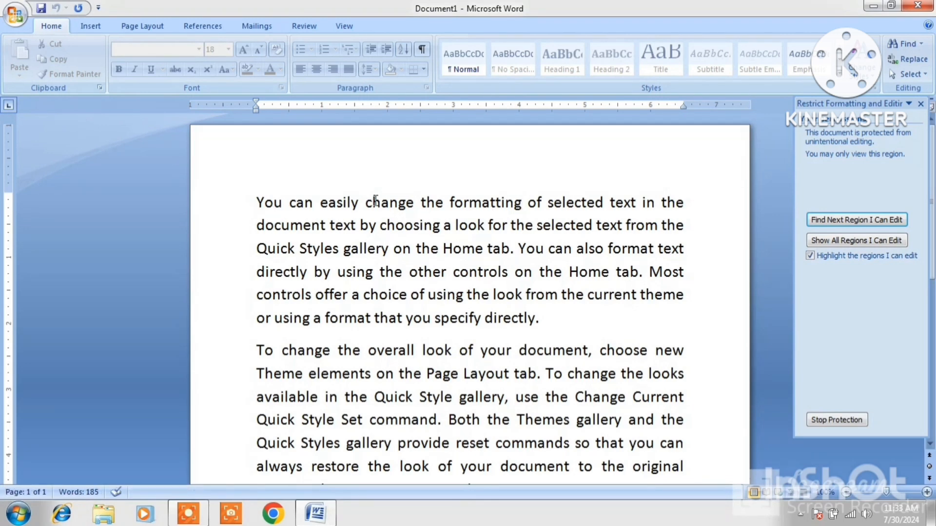
Check the Insert, Page Layout, References, Mailings, Review and View tabs for disabled commands, ending on Home.
{"action": "left_click", "coordinate": [90, 27]}
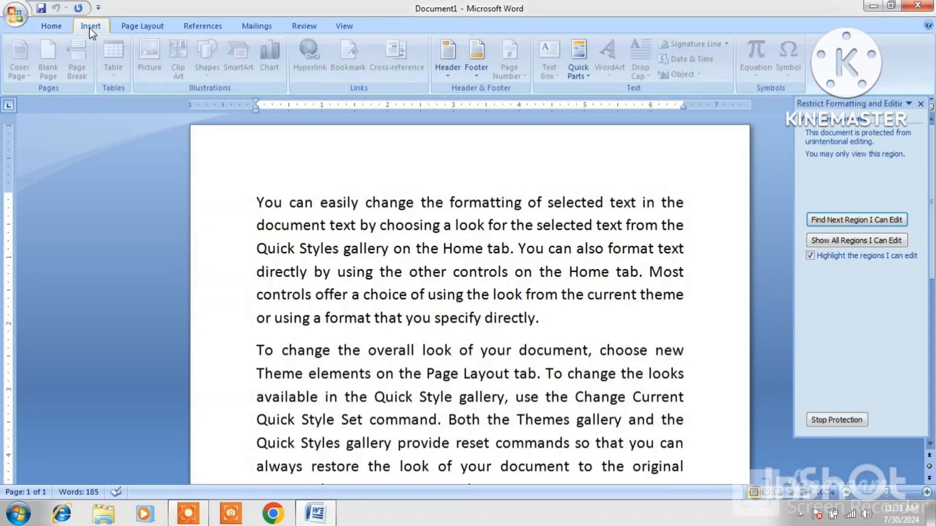
{"action": "left_click", "coordinate": [55, 27]}
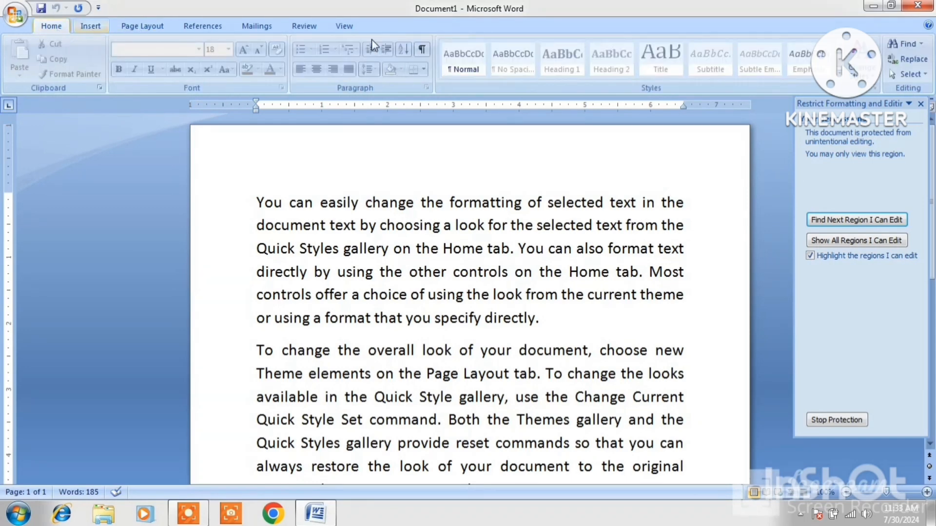
{"action": "left_click", "coordinate": [86, 27]}
{"action": "left_click", "coordinate": [143, 25]}
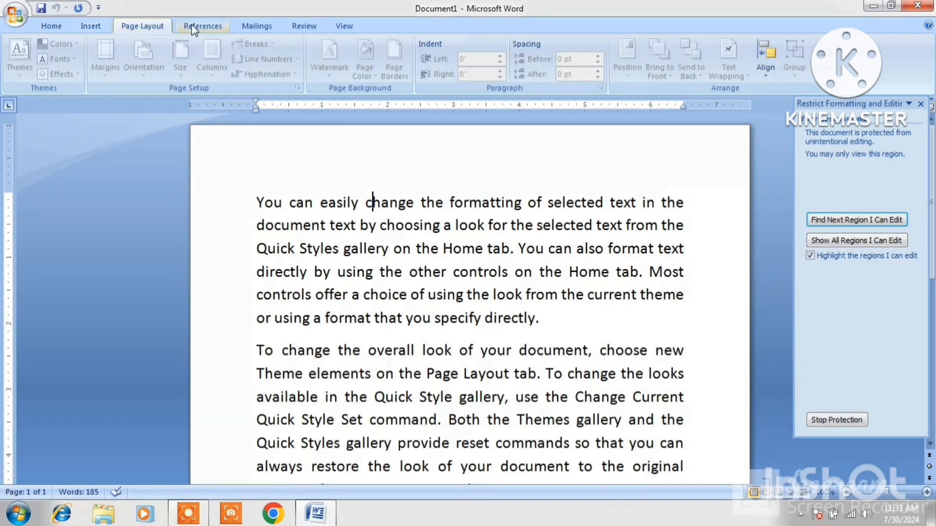
{"action": "left_click", "coordinate": [193, 28]}
{"action": "left_click", "coordinate": [256, 26]}
{"action": "left_click", "coordinate": [304, 26]}
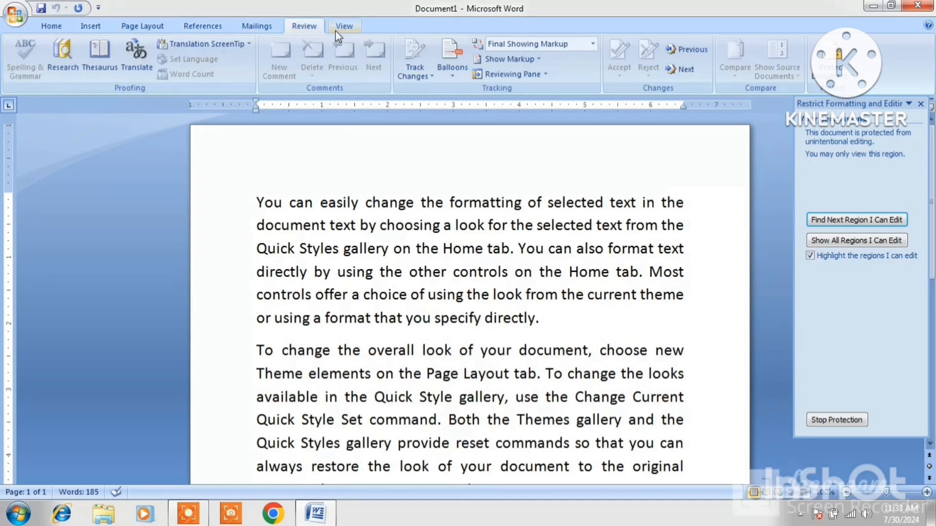
{"action": "left_click", "coordinate": [344, 27]}
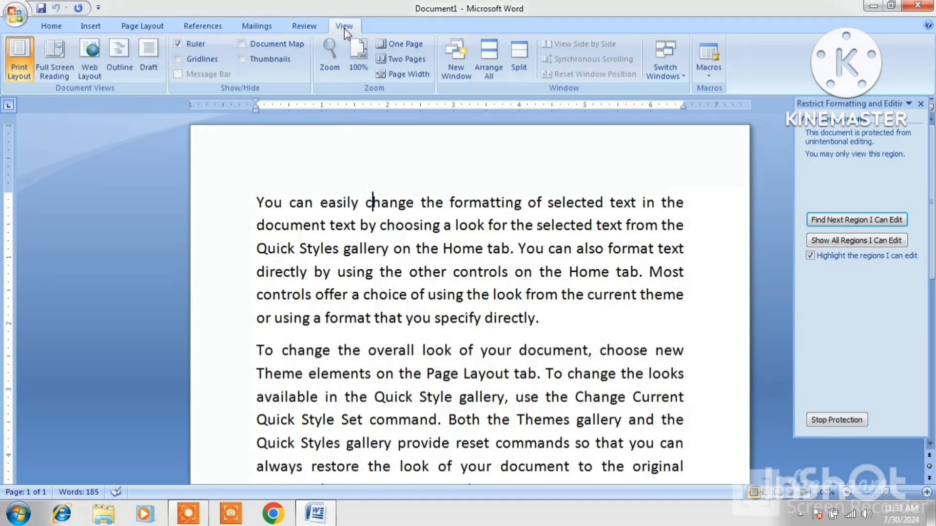
{"action": "left_click", "coordinate": [63, 28]}
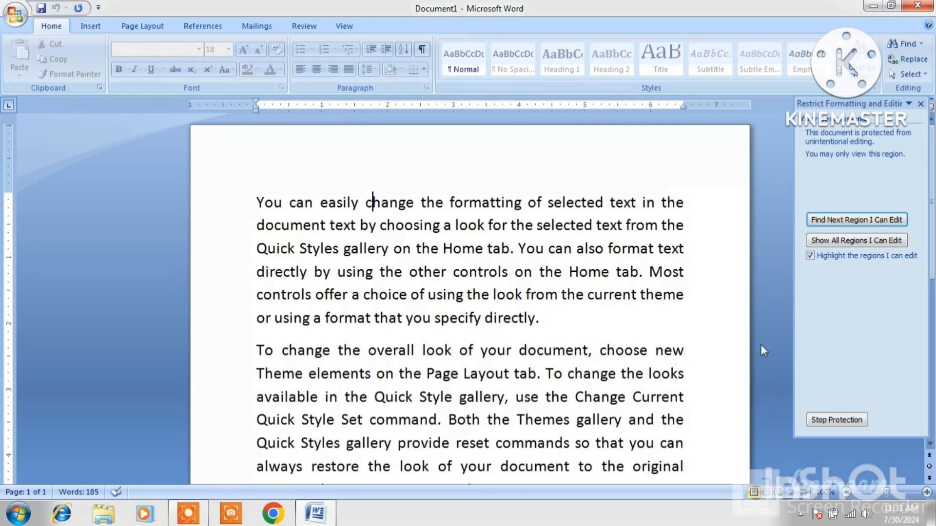
Stop protection by entering the document password, then check the Insert, Page Layout and References commands.
{"action": "left_click", "coordinate": [836, 420]}
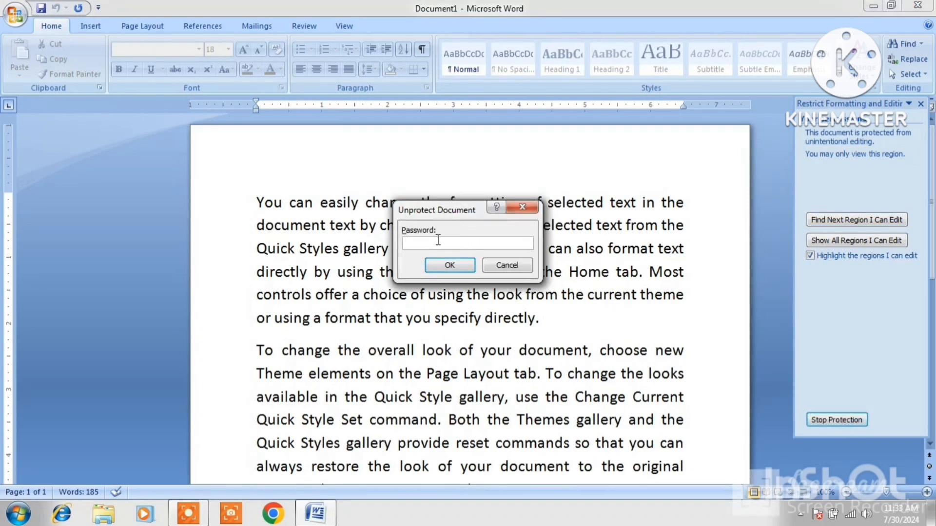
{"action": "type", "text": "12345"}
{"action": "left_click", "coordinate": [453, 266]}
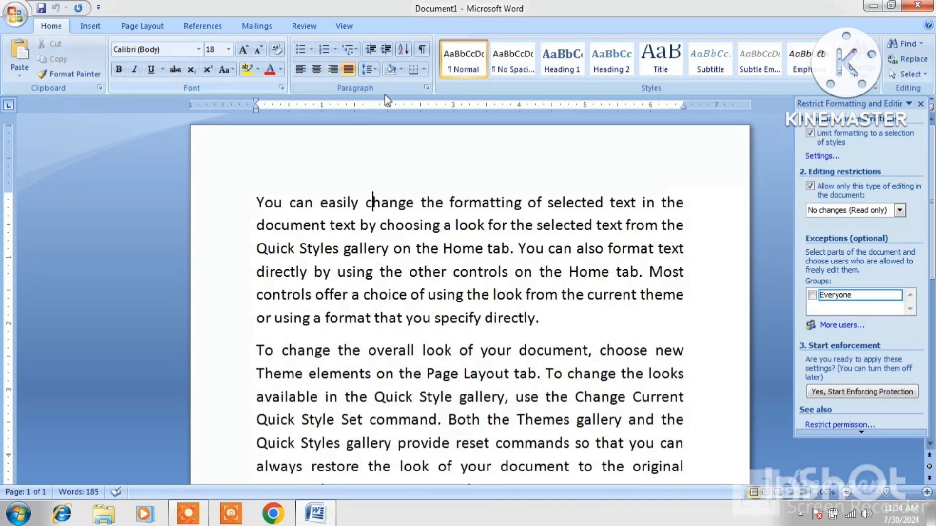
{"action": "left_click", "coordinate": [88, 25]}
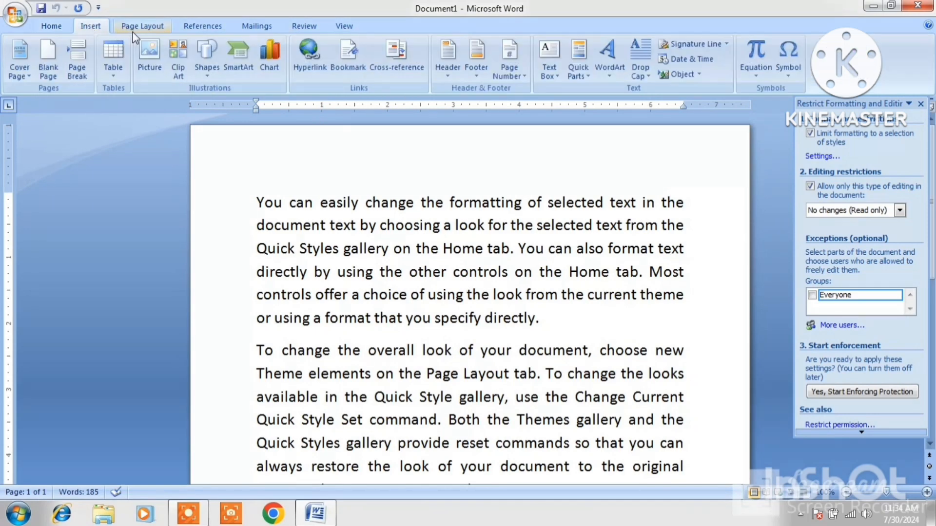
{"action": "left_click", "coordinate": [138, 30]}
{"action": "left_click", "coordinate": [202, 27]}
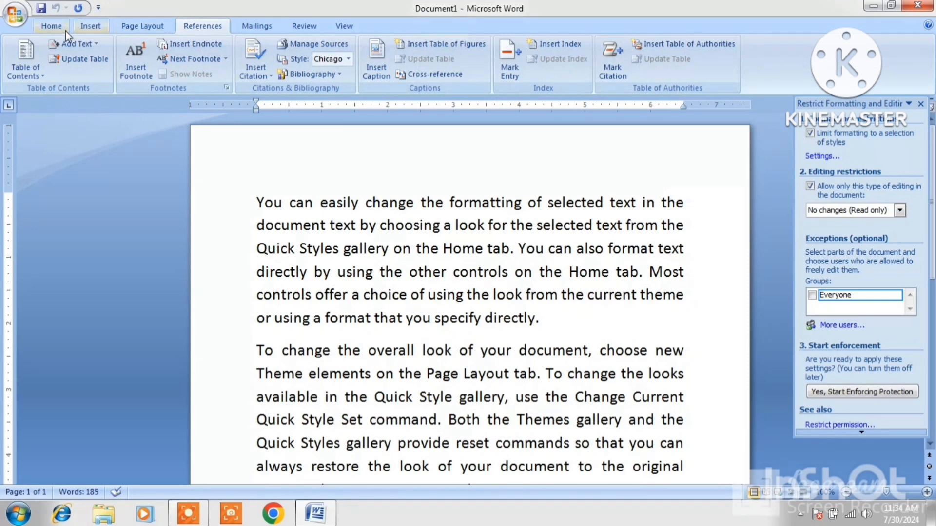
{"action": "left_click", "coordinate": [50, 26]}
Cut the opening text, undo the cut, and bring up the Review tab's Protect Document options.
{"action": "left_click", "coordinate": [256, 202]}
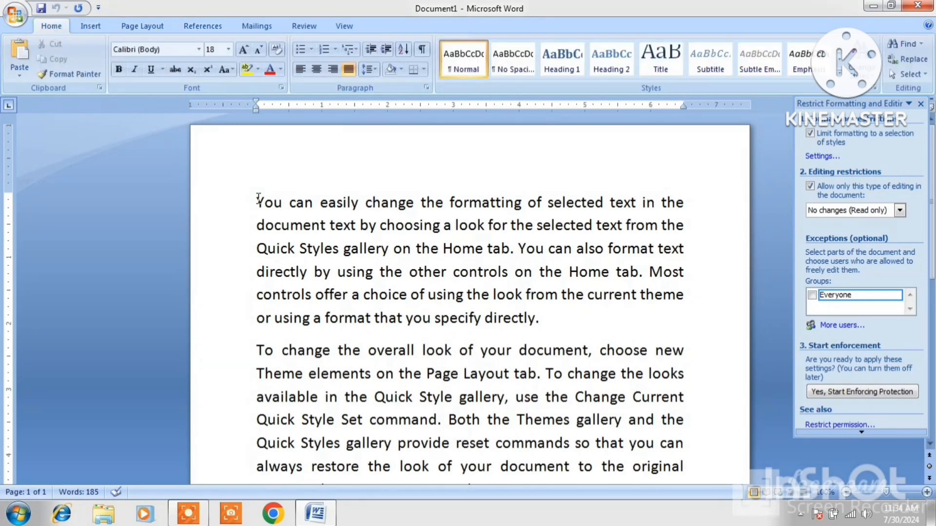
{"action": "left_click_drag", "start_coordinate": [257, 202], "coordinate": [380, 215]}
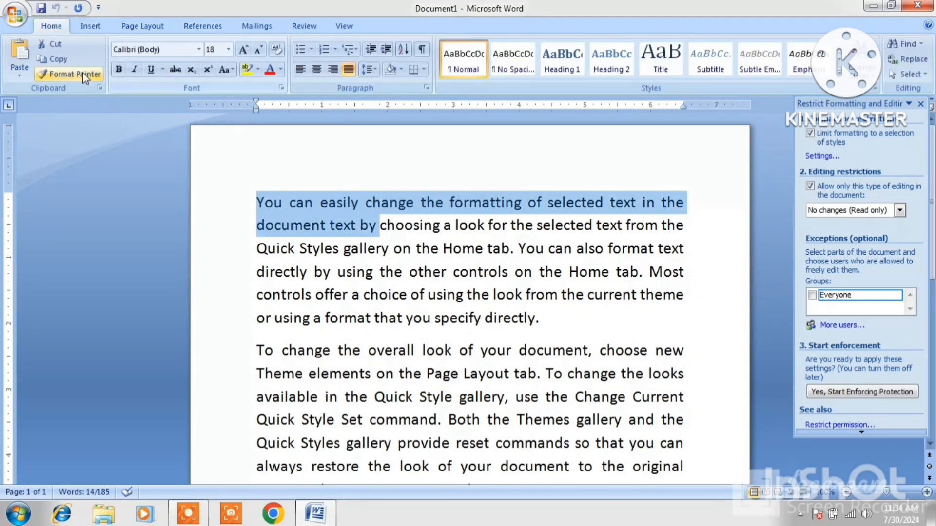
{"action": "left_click", "coordinate": [51, 43]}
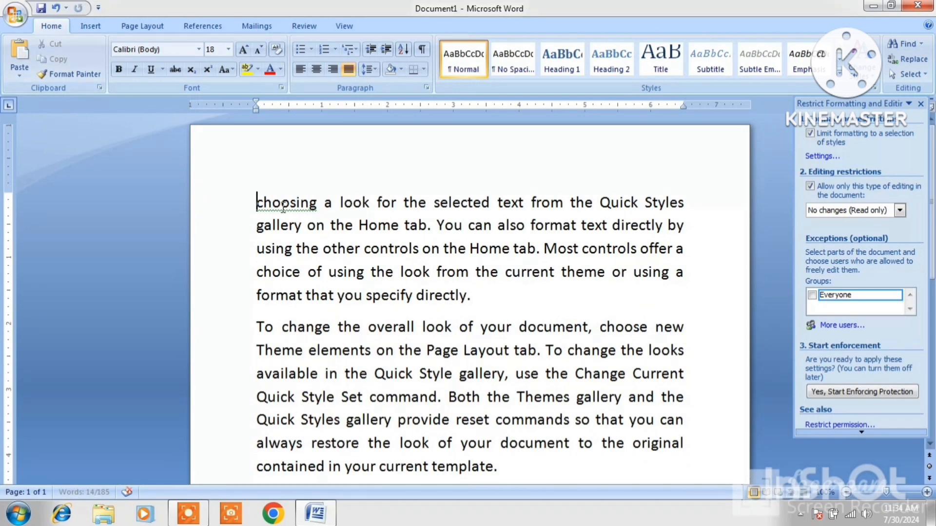
{"action": "key", "text": "ctrl+z"}
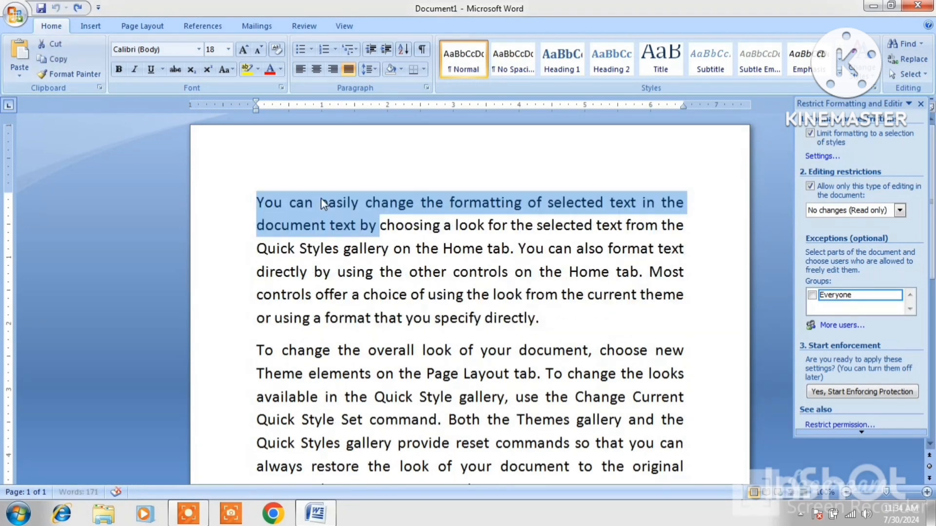
{"action": "left_click", "coordinate": [315, 26]}
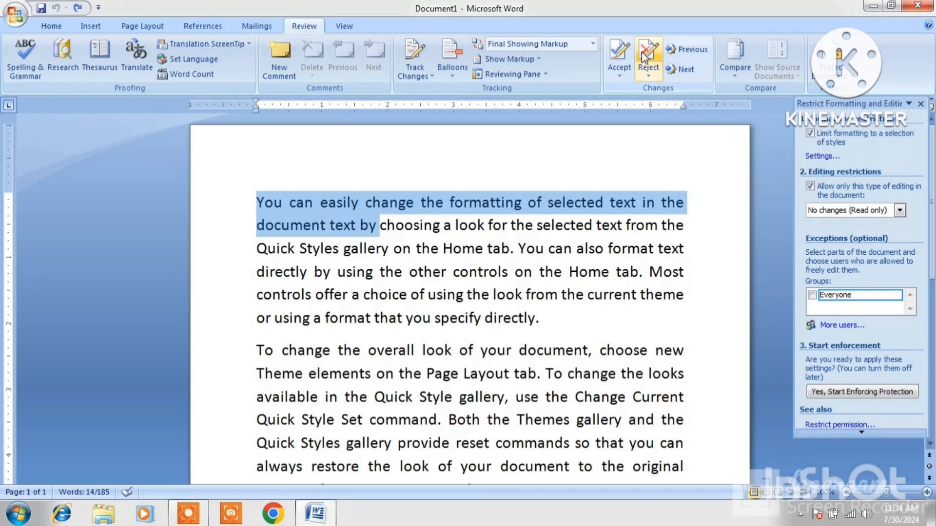
{"action": "left_click", "coordinate": [850, 83]}
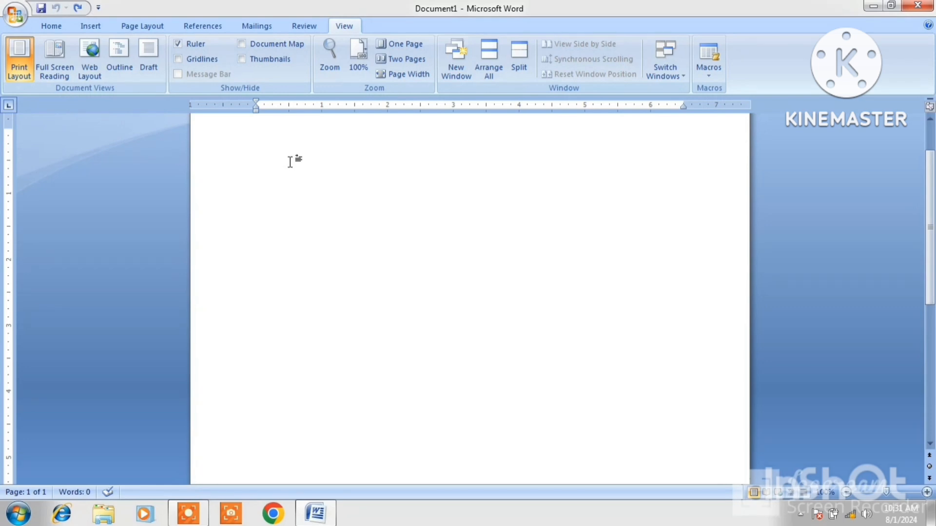
Enter =rand(5) to generate five paragraphs of sample text.
{"action": "type", "text": "=rand(5)"}
{"action": "key", "text": "Return"}
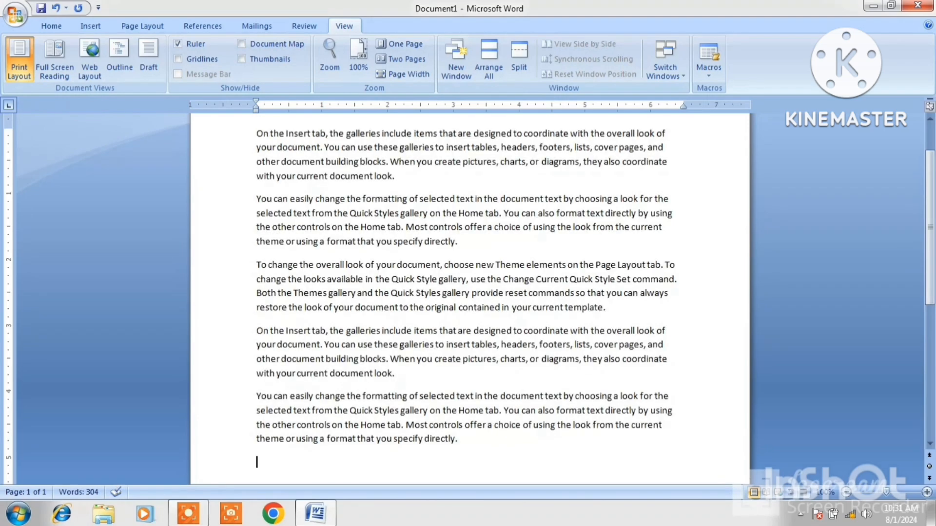
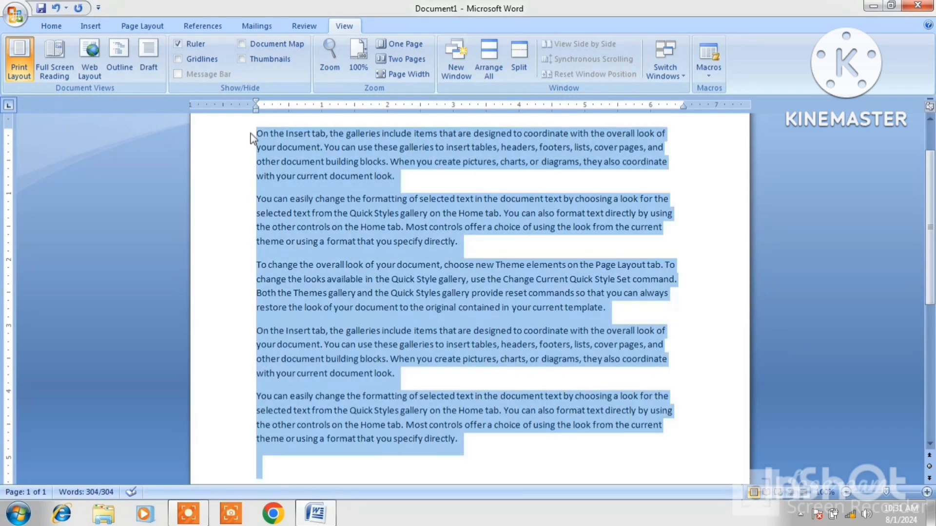
Enlarge the sample text's font two steps and justify all paragraphs.
{"action": "key", "text": "ctrl+shift+period"}
{"action": "key", "text": "ctrl+shift+period"}
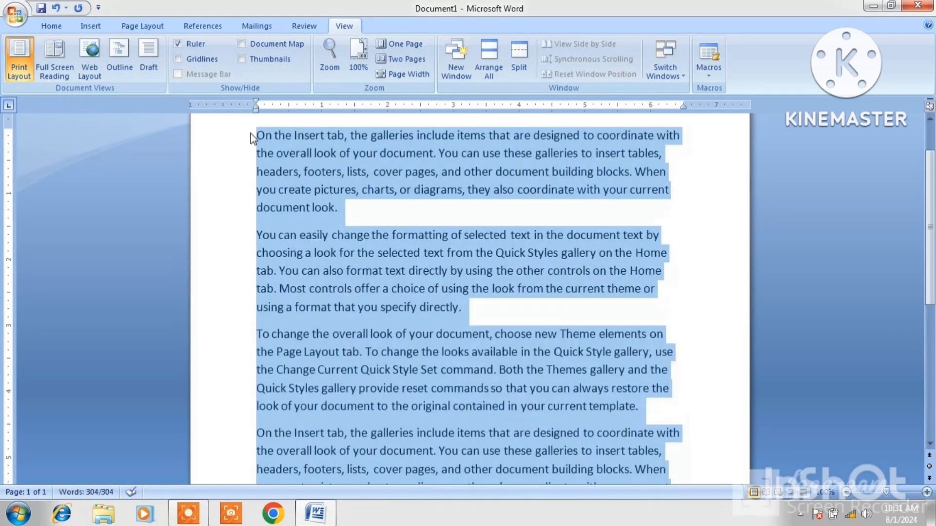
{"action": "key", "text": "ctrl+shift+period"}
{"action": "key", "text": "ctrl+shift+period"}
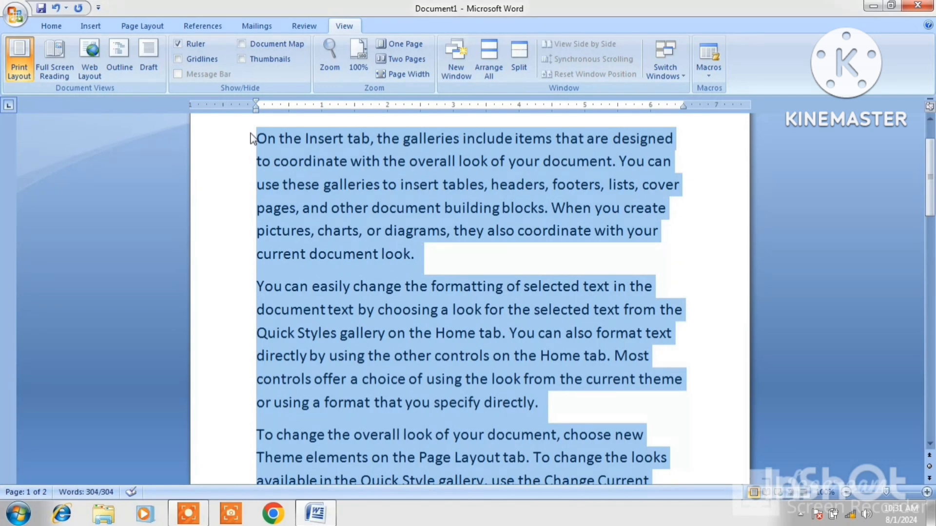
{"action": "key", "text": "ctrl+j"}
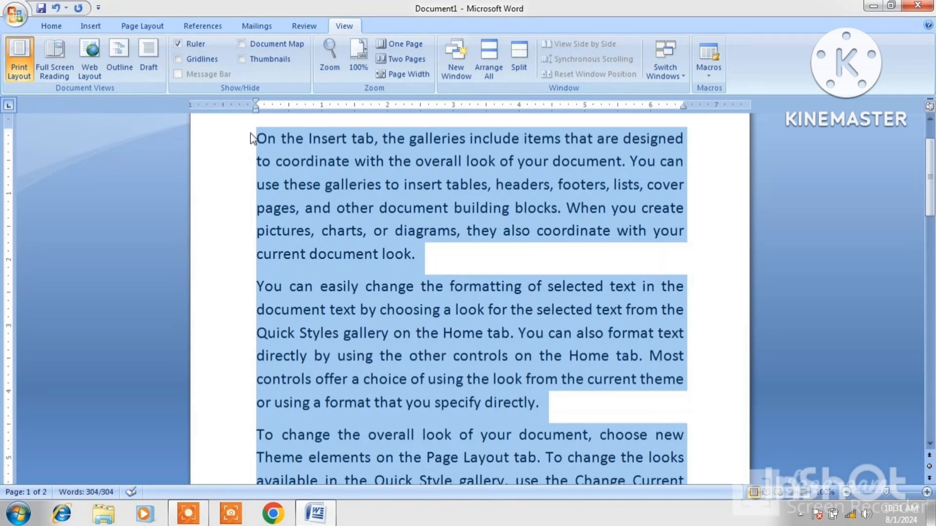
{"action": "left_click", "coordinate": [458, 262]}
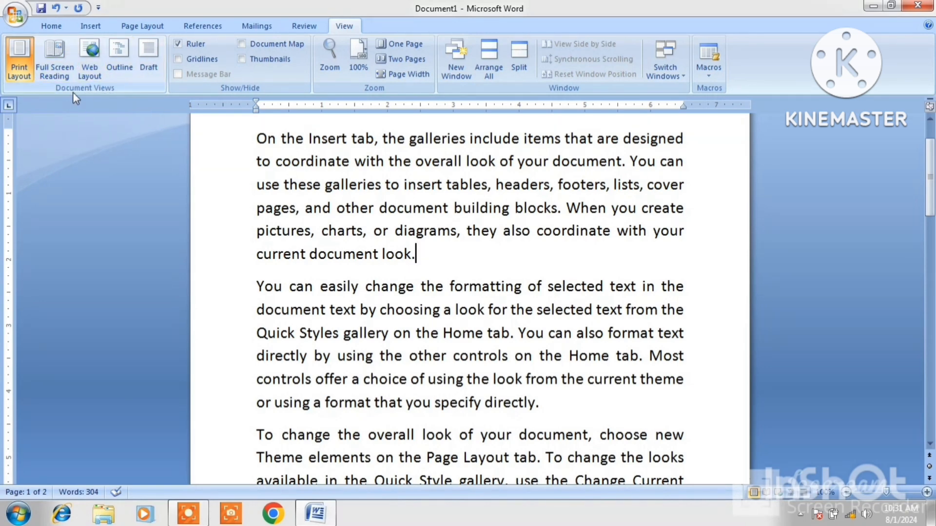
{"action": "left_click", "coordinate": [235, 211]}
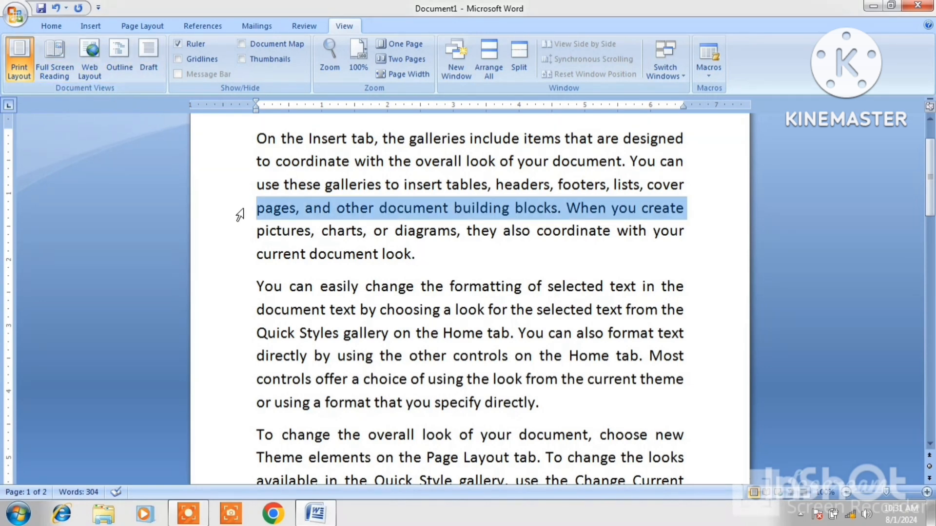
{"action": "left_click", "coordinate": [337, 231]}
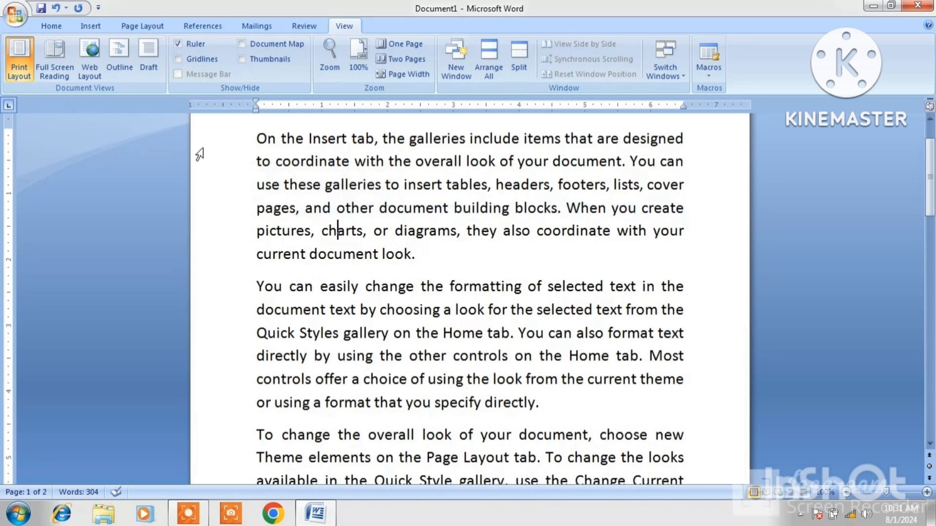
Browse the document in Full Screen Reading, jumping between first and last screens, then switch to Web Layout.
{"action": "left_click", "coordinate": [62, 70]}
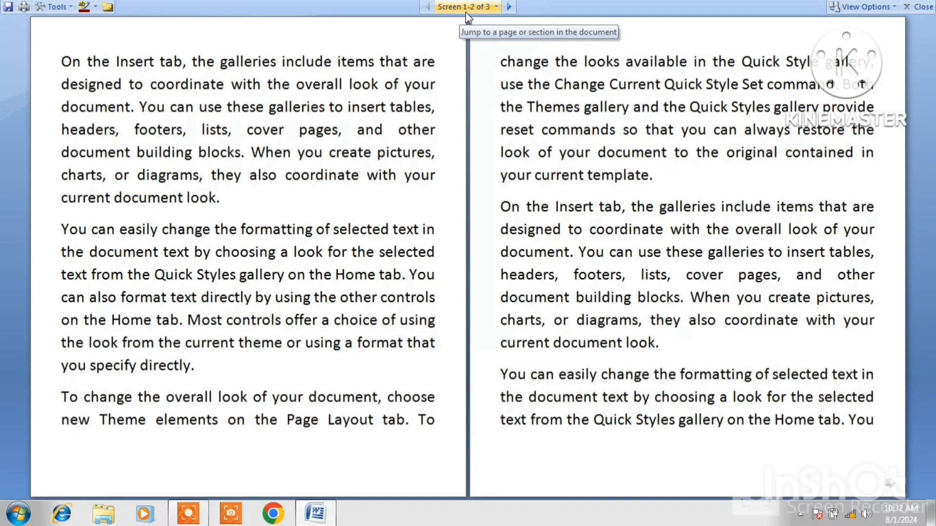
{"action": "left_click", "coordinate": [493, 8]}
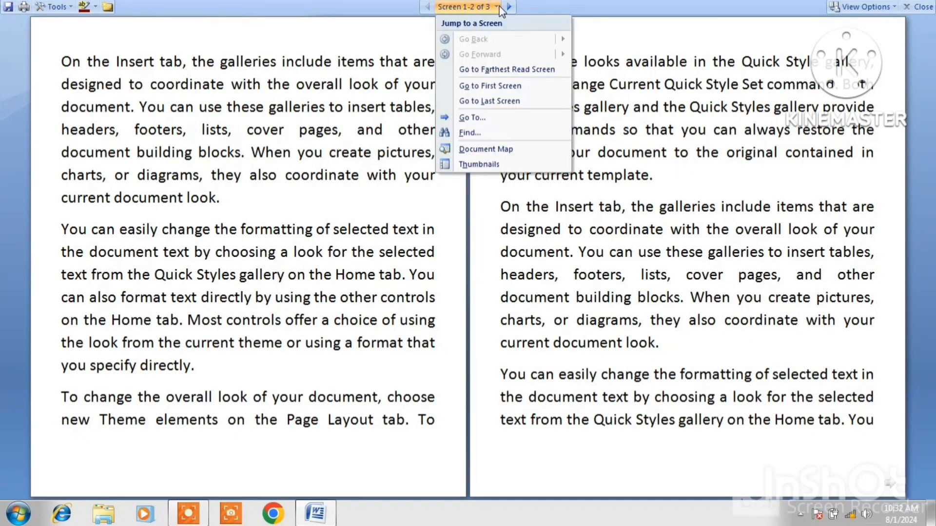
{"action": "left_click", "coordinate": [485, 87]}
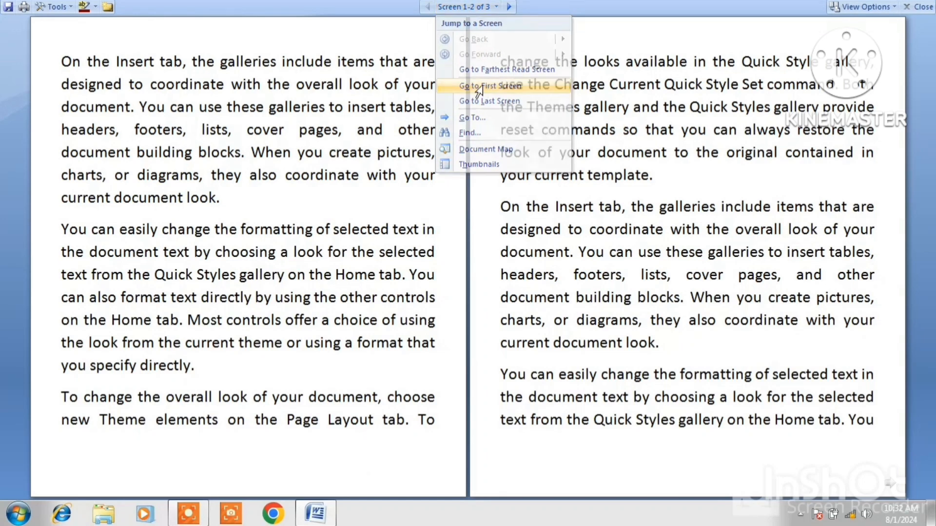
{"action": "left_click", "coordinate": [496, 7]}
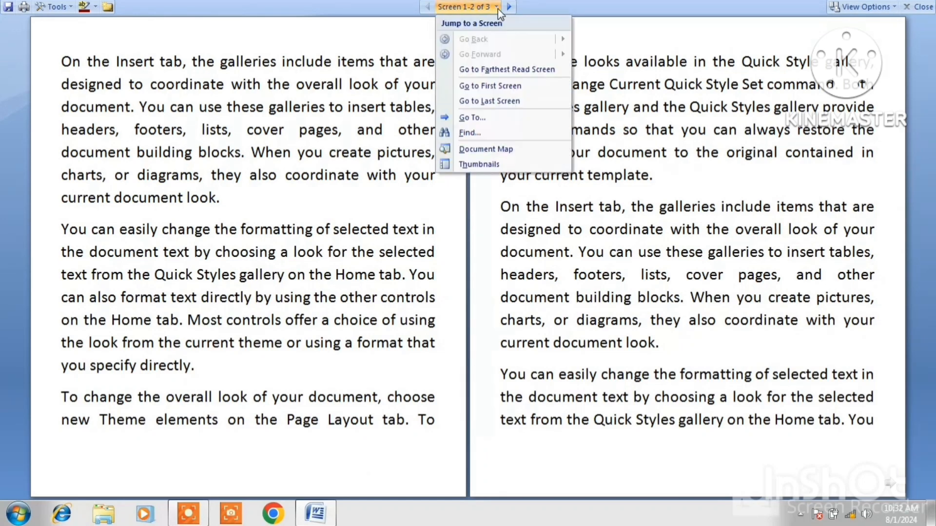
{"action": "left_click", "coordinate": [515, 102]}
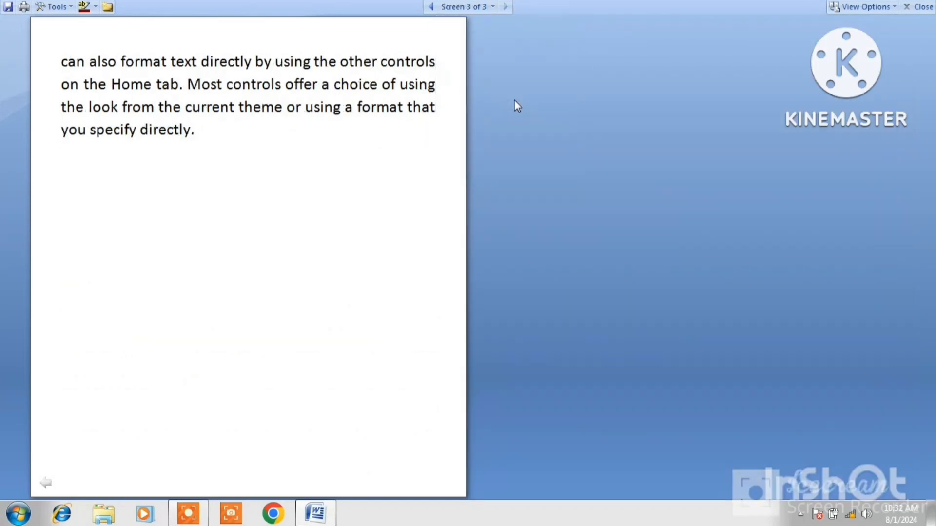
{"action": "left_click", "coordinate": [495, 7]}
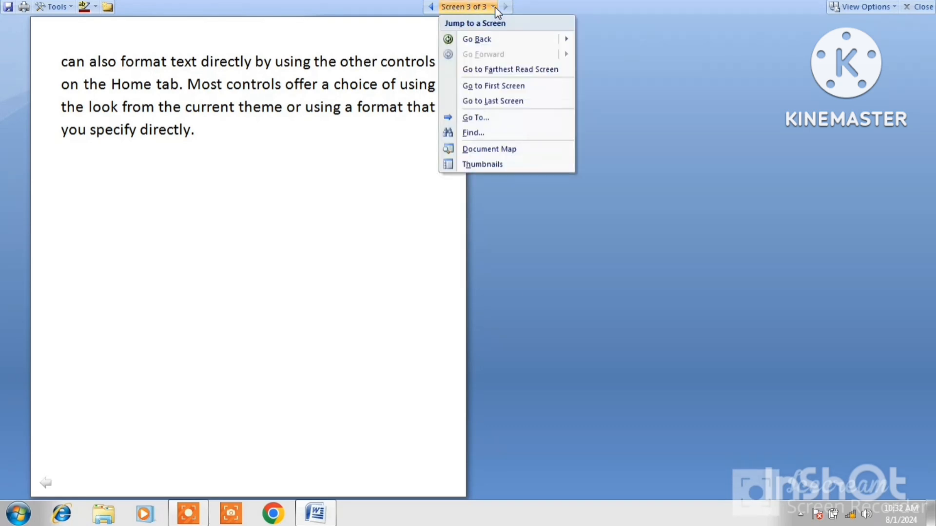
{"action": "mouse_move", "coordinate": [489, 43]}
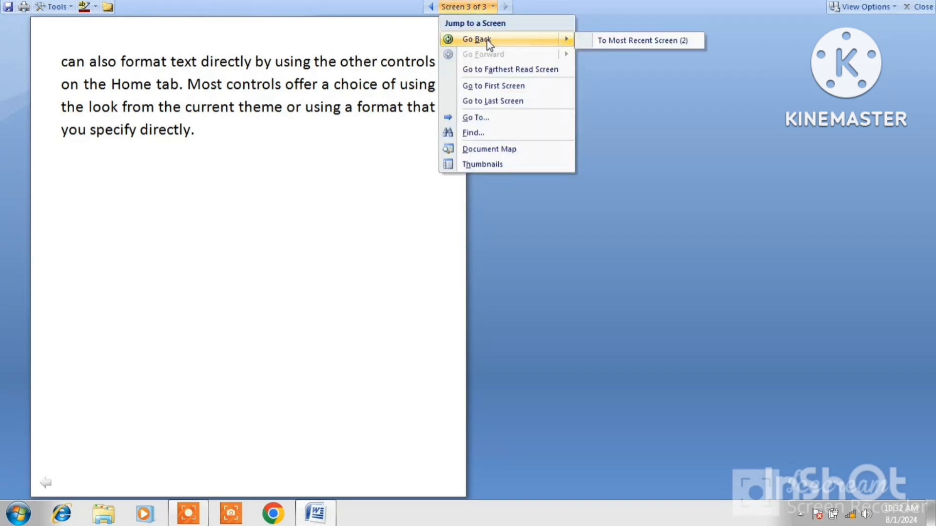
{"action": "left_click", "coordinate": [500, 87]}
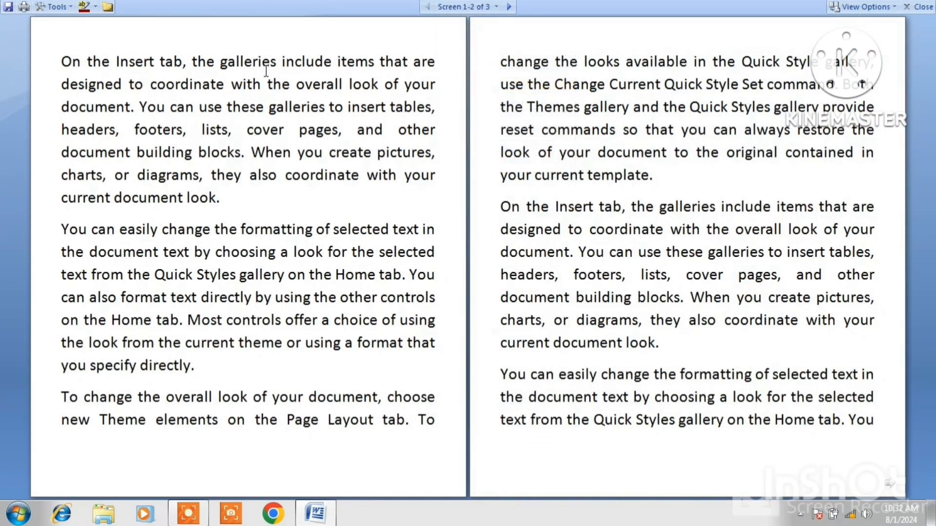
{"action": "left_click", "coordinate": [929, 5]}
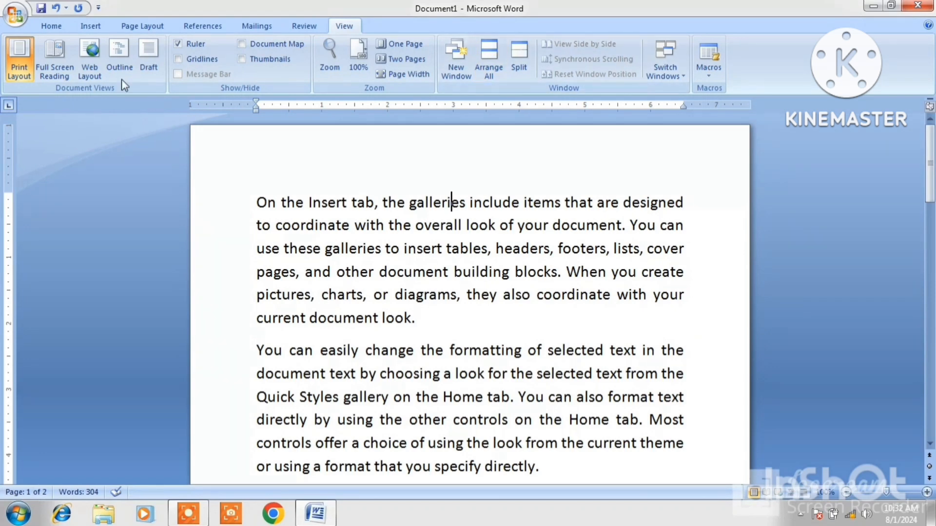
{"action": "left_click", "coordinate": [94, 64]}
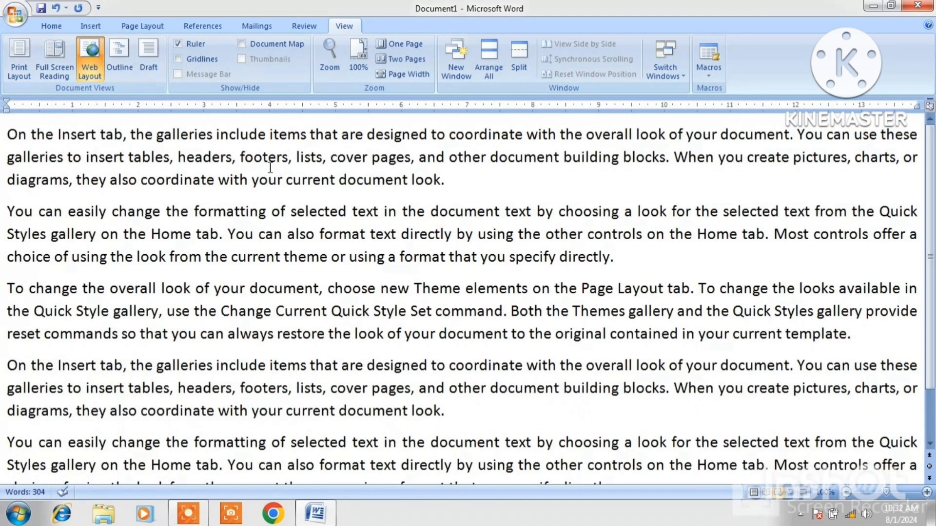
In Outline view, move the 'On the Insert tab' paragraph down two places, then back to the top.
{"action": "left_click", "coordinate": [119, 67]}
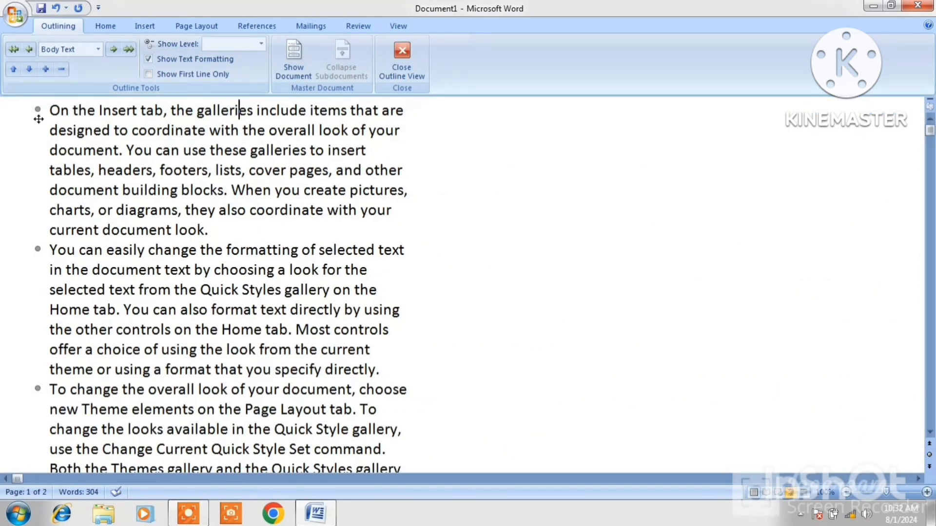
{"action": "left_click", "coordinate": [25, 71]}
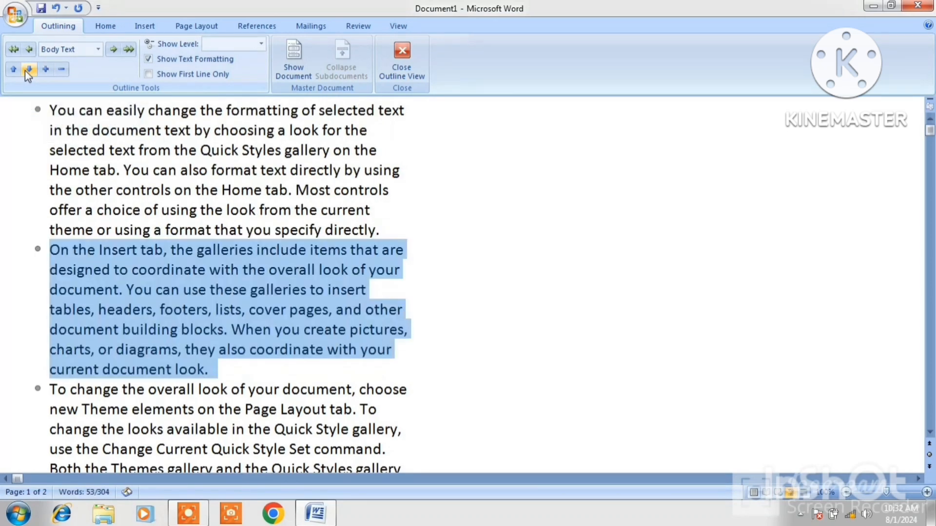
{"action": "left_click", "coordinate": [25, 70]}
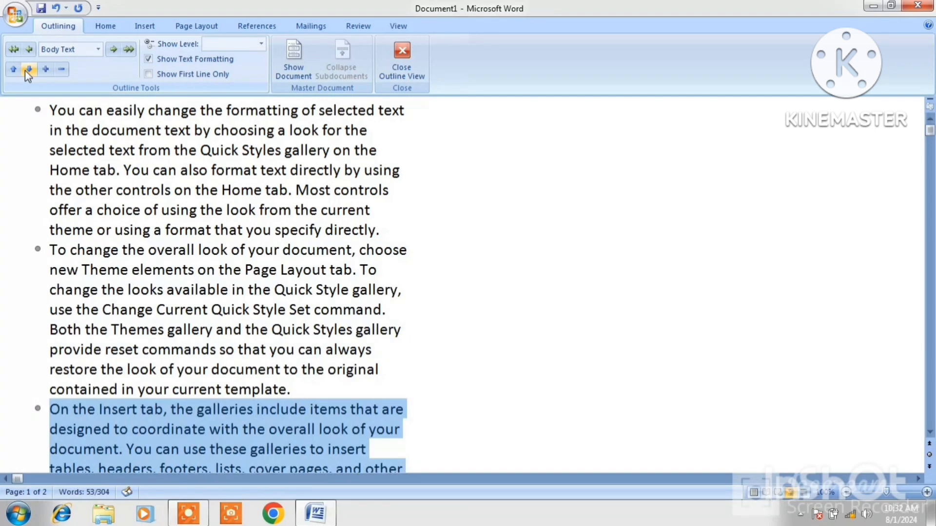
{"action": "left_click", "coordinate": [13, 71]}
{"action": "left_click", "coordinate": [14, 72]}
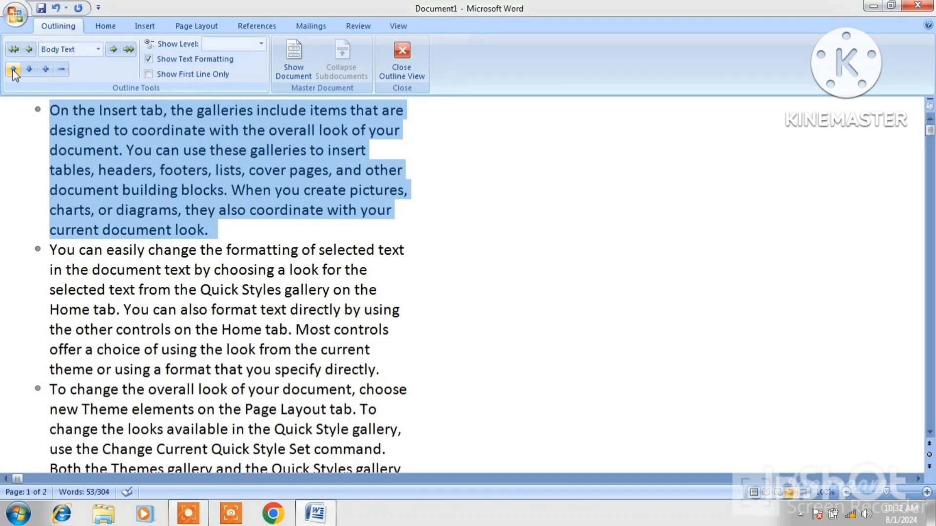
{"action": "left_click", "coordinate": [400, 73]}
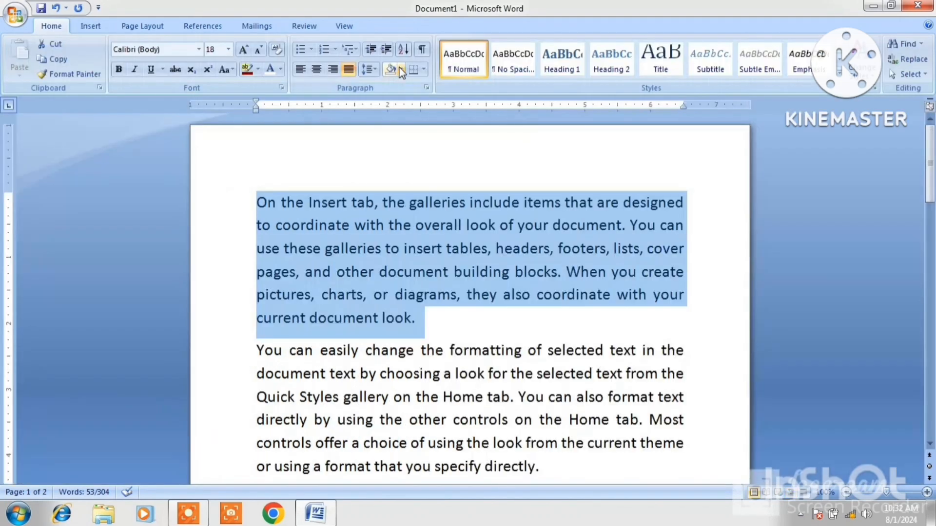
Switch the document to Draft view, then back to Print Layout.
{"action": "left_click", "coordinate": [345, 27]}
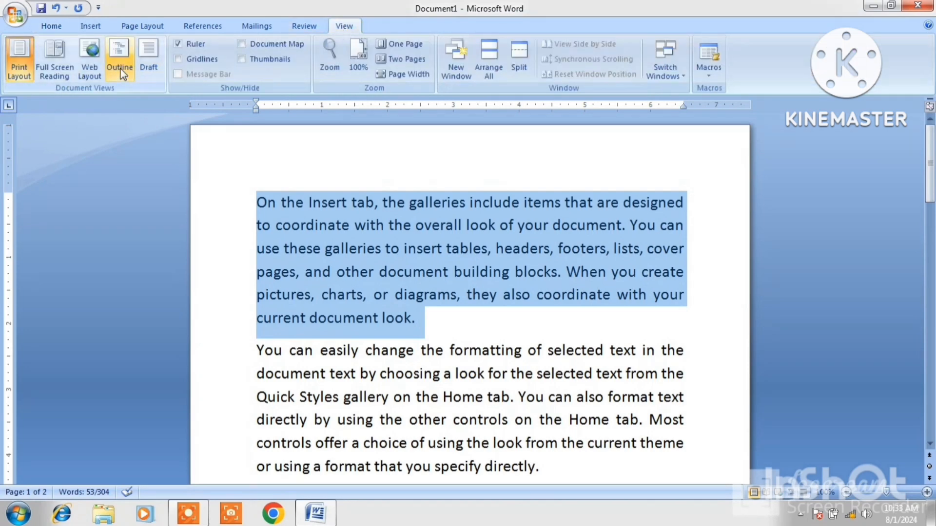
{"action": "left_click", "coordinate": [148, 61]}
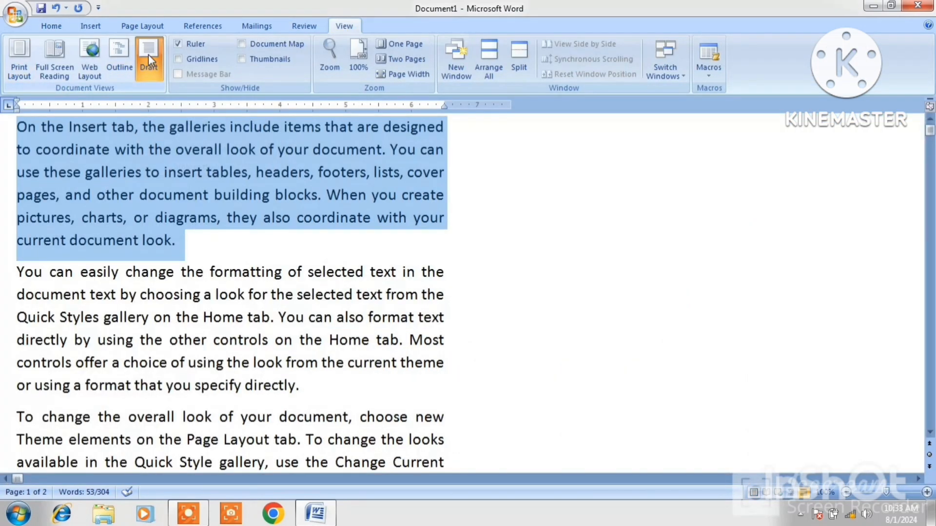
{"action": "left_click", "coordinate": [199, 223]}
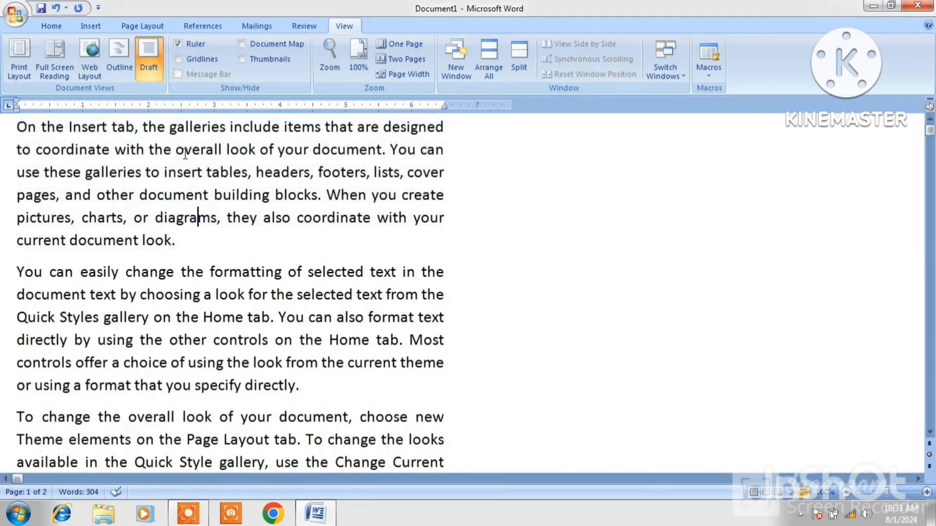
{"action": "left_click", "coordinate": [27, 66]}
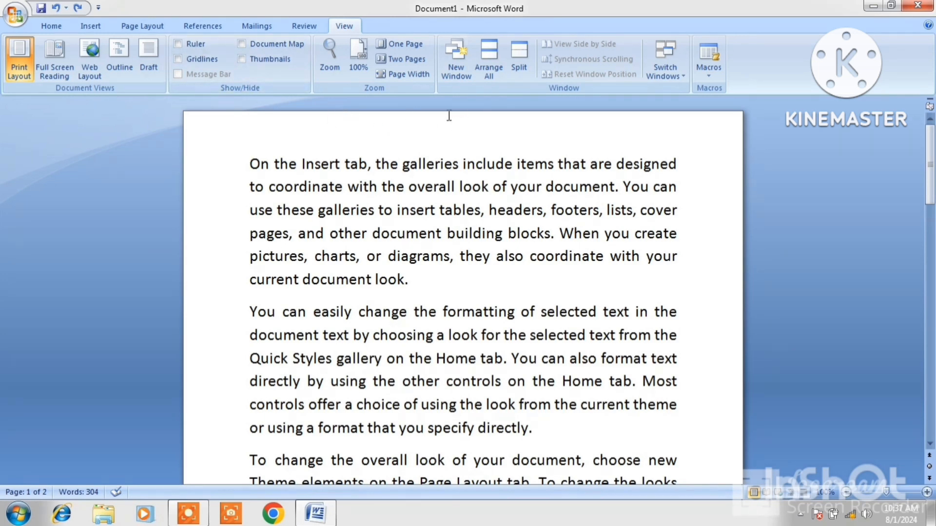
Show the rulers, try indenting the first paragraph by dragging, and undo it.
{"action": "left_click", "coordinate": [178, 44]}
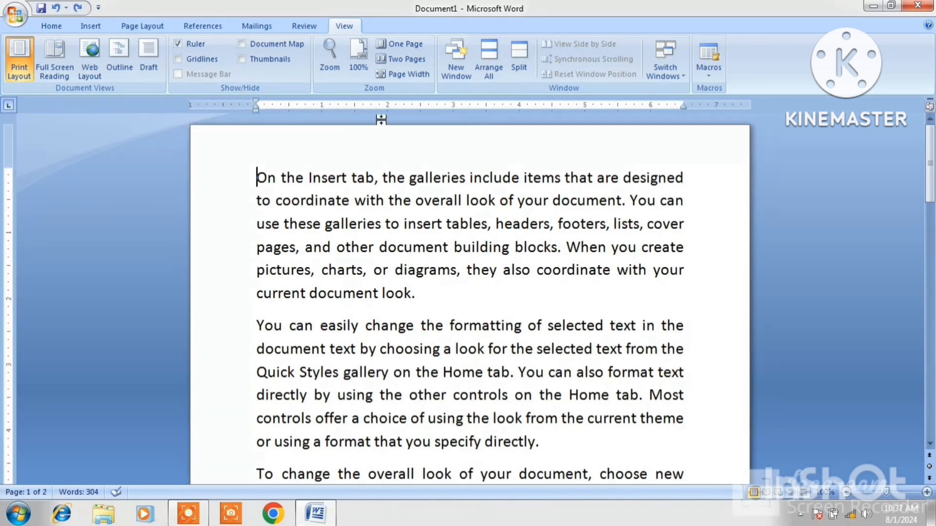
{"action": "mouse_move", "coordinate": [256, 110]}
{"action": "left_mouse_down"}
{"action": "mouse_move", "coordinate": [293, 110]}
{"action": "mouse_move", "coordinate": [244, 109]}
{"action": "left_mouse_up"}
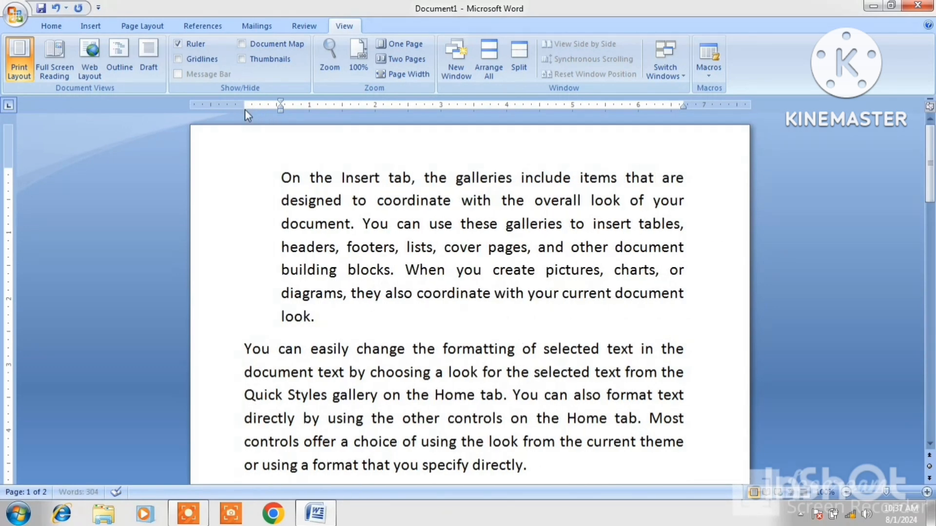
{"action": "key", "text": "ctrl+z"}
{"action": "key", "text": "ctrl+z"}
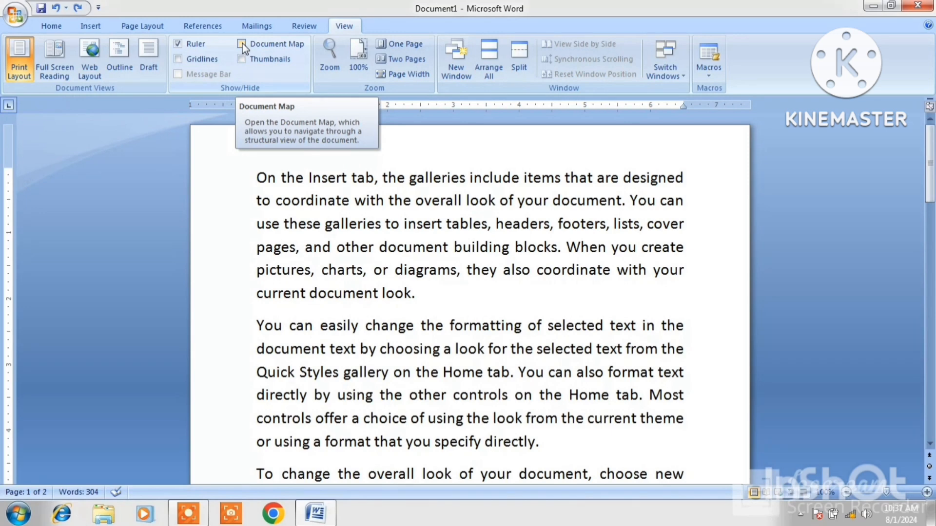
Turn on gridlines, type test letters after the first paragraph, then undo them.
{"action": "left_click", "coordinate": [180, 59]}
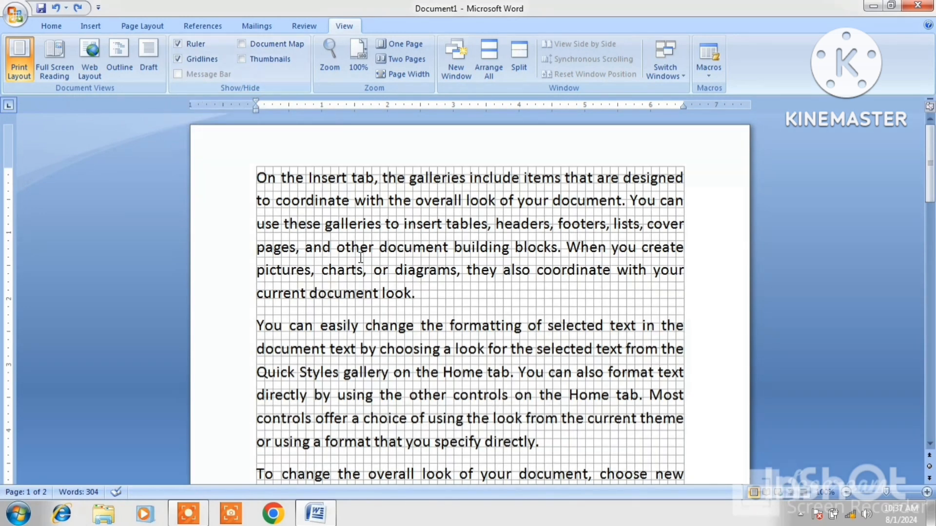
{"action": "left_click", "coordinate": [418, 296]}
{"action": "type", "text": "GHGFH"}
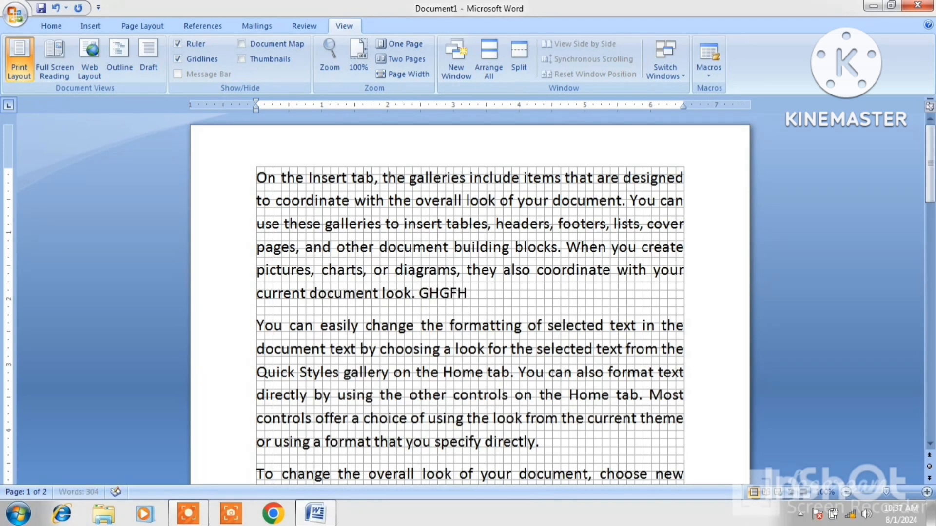
{"action": "type", "text": "SGFHSFHJDSFHJDSFHSJF"}
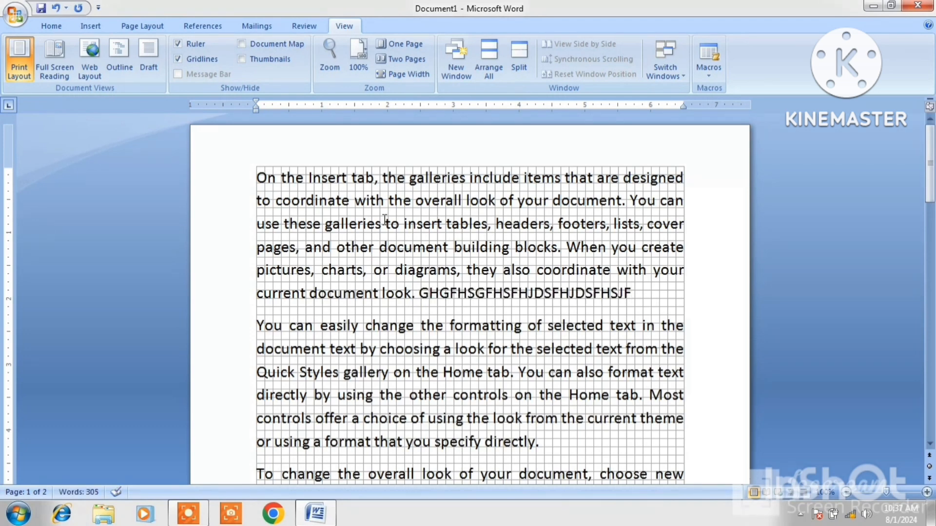
{"action": "key", "text": "ctrl+z"}
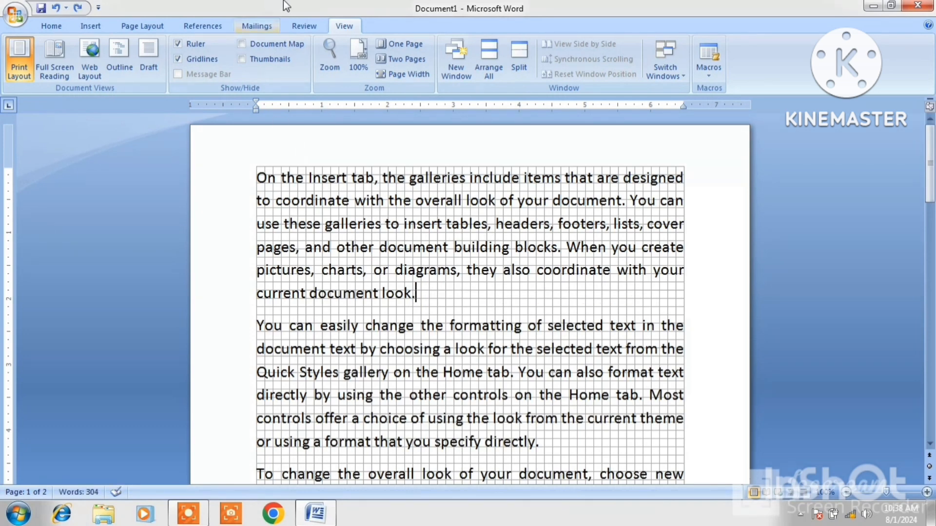
Open the Document Map pane, switch it to Thumbnails, and jump to page 2.
{"action": "left_click", "coordinate": [241, 45]}
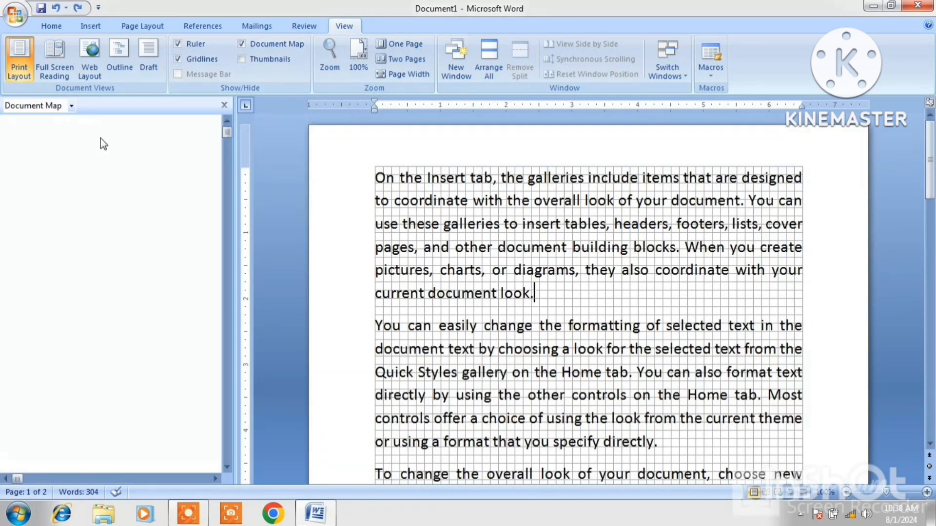
{"action": "left_click", "coordinate": [71, 106]}
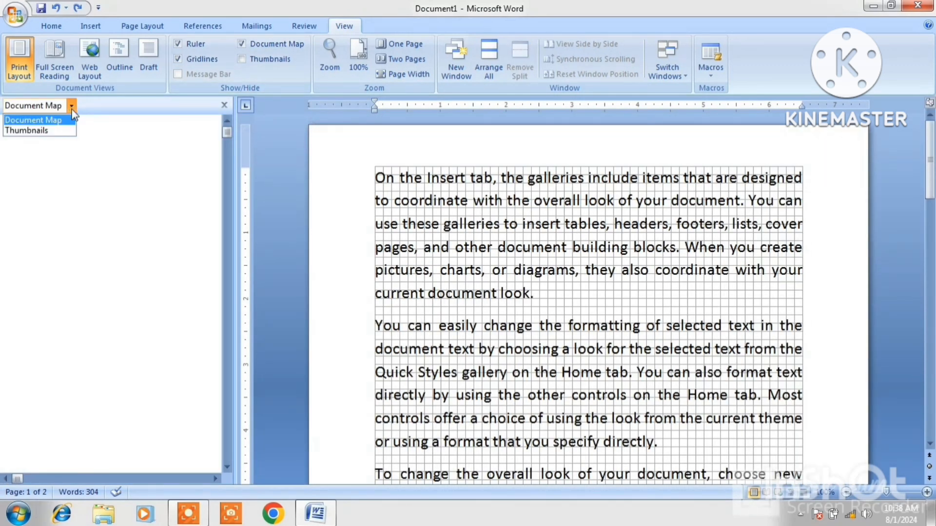
{"action": "left_click", "coordinate": [42, 134]}
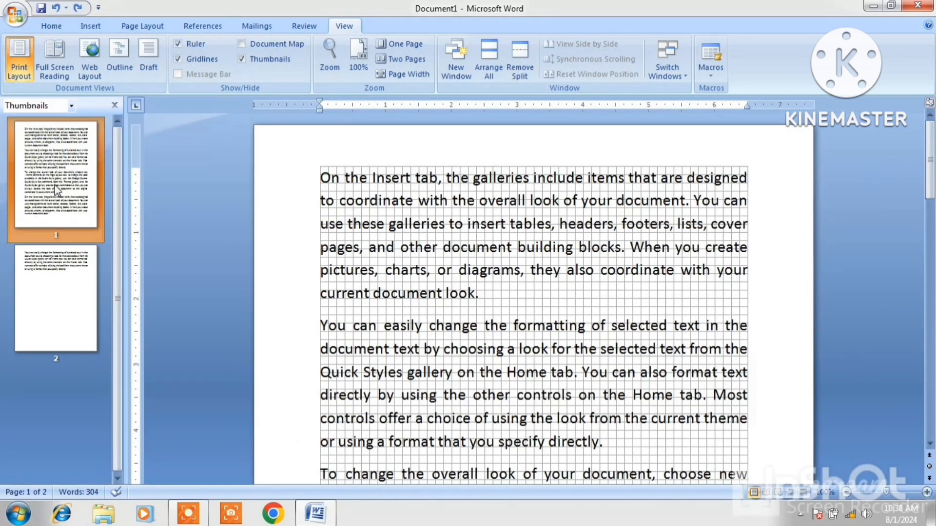
{"action": "left_click", "coordinate": [70, 271]}
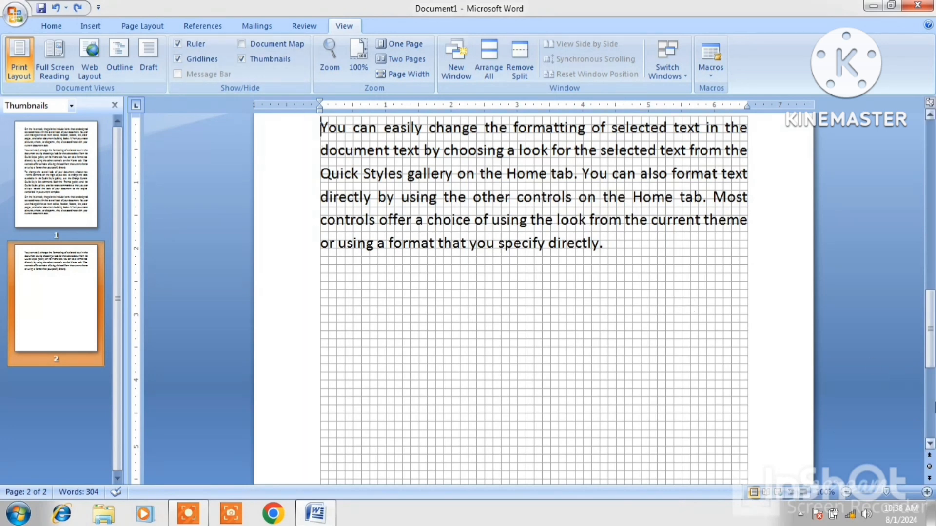
{"action": "scroll", "coordinate": [692, 305], "scroll_direction": "down", "scroll_amount": 5}
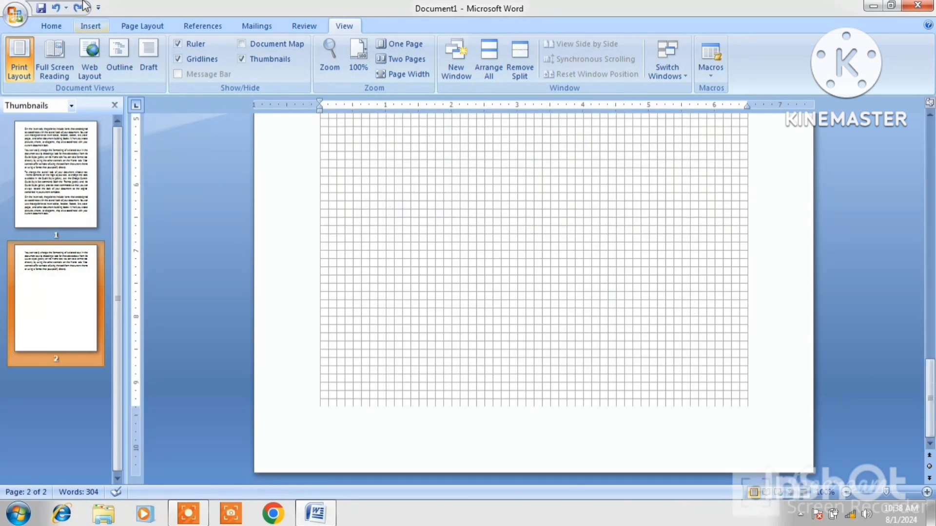
Insert a blank page as page 2 and check it and page 1 in the thumbnails.
{"action": "left_click", "coordinate": [88, 25]}
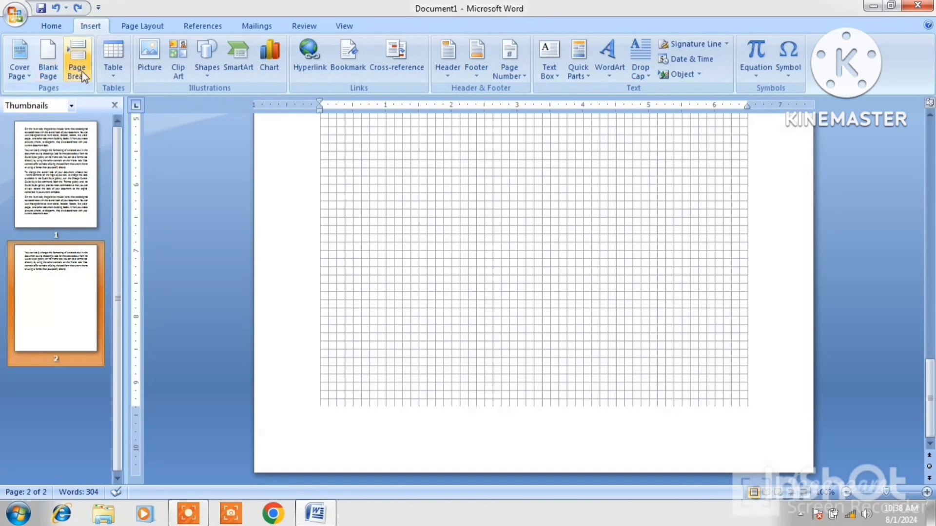
{"action": "left_click", "coordinate": [53, 57]}
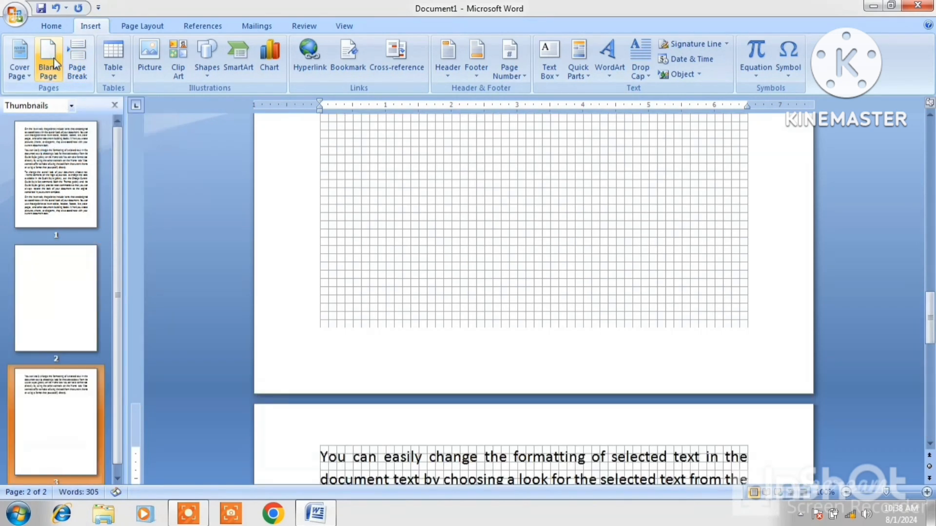
{"action": "left_click", "coordinate": [46, 306]}
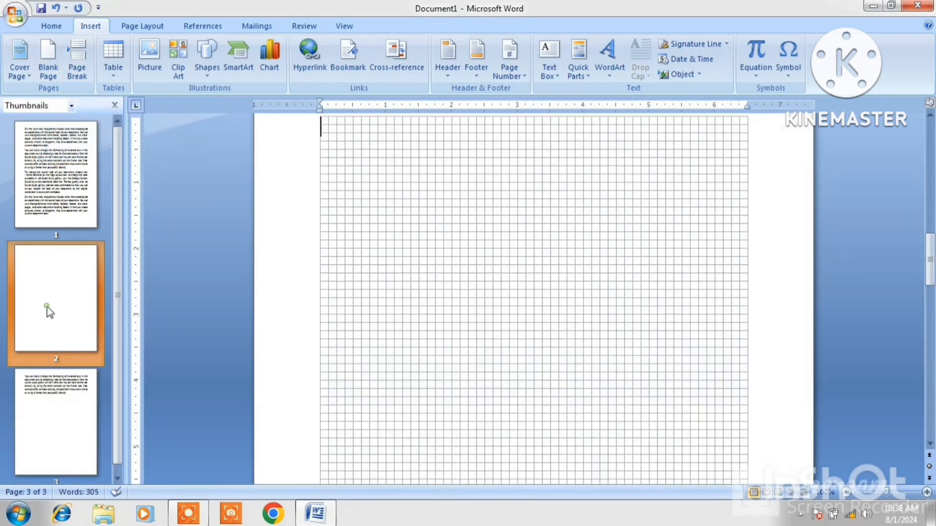
{"action": "left_click", "coordinate": [53, 177]}
{"action": "left_click", "coordinate": [344, 26]}
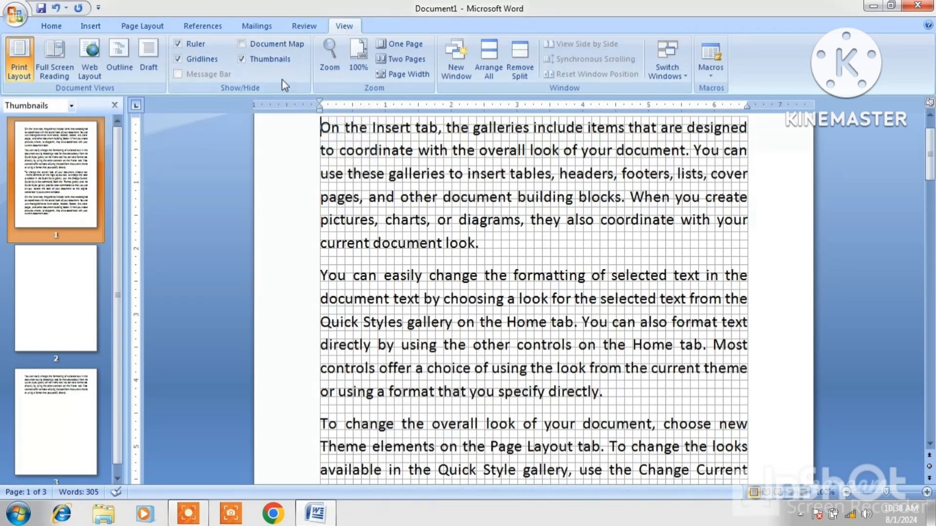
Close the thumbnails pane, hide the gridlines, and toggle the rulers off and back on.
{"action": "left_click", "coordinate": [241, 57]}
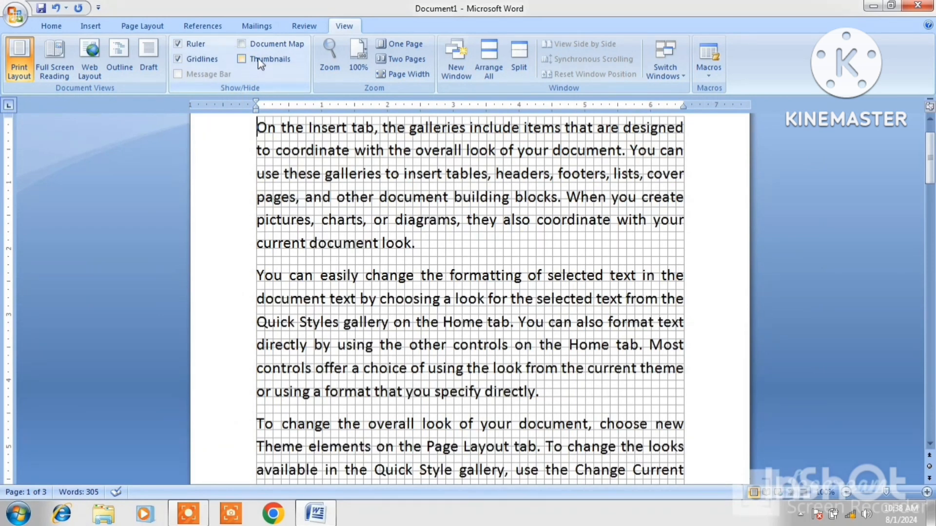
{"action": "left_click", "coordinate": [178, 60]}
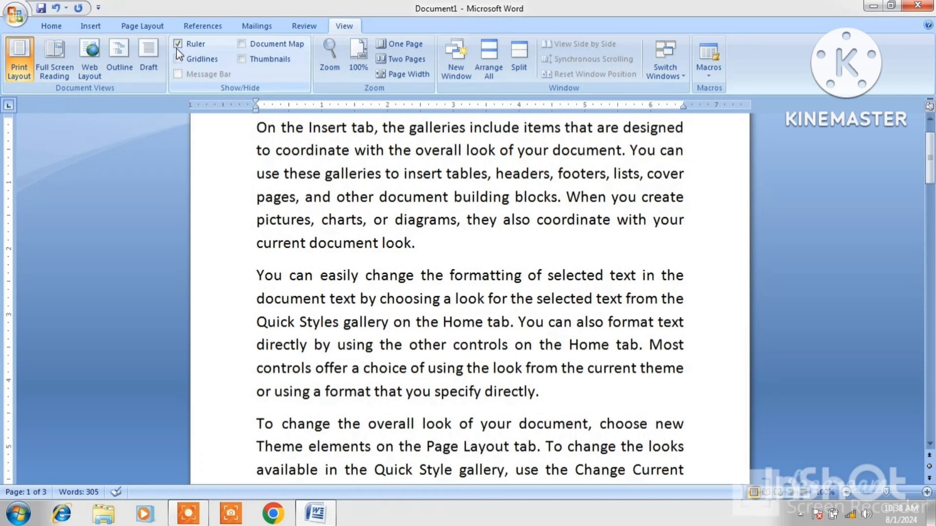
{"action": "left_click", "coordinate": [177, 45]}
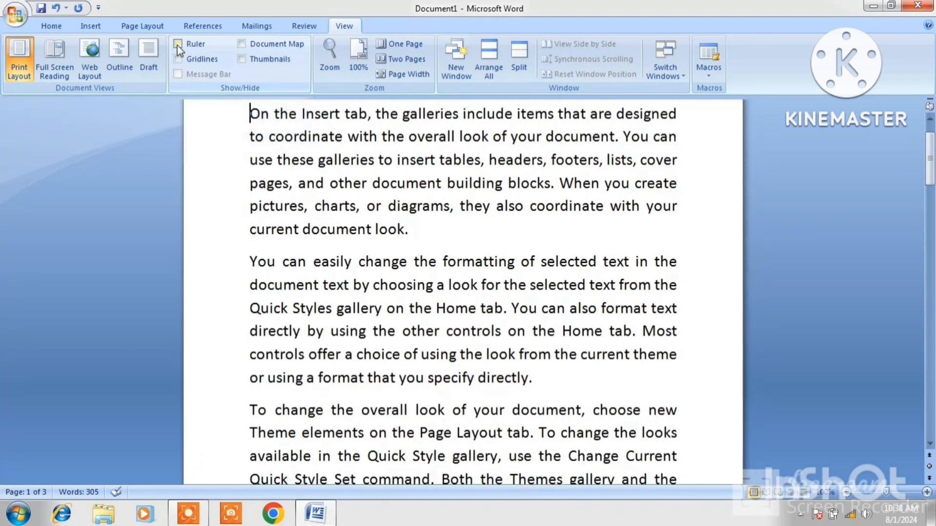
{"action": "left_click", "coordinate": [177, 45]}
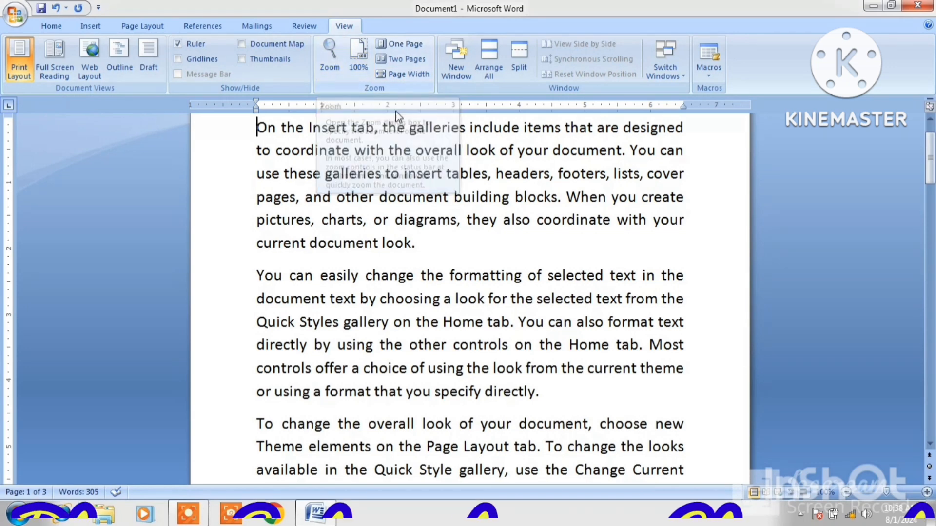
Apply 200% zoom through the Zoom dialog, then return the document to 100%.
{"action": "left_click", "coordinate": [328, 61]}
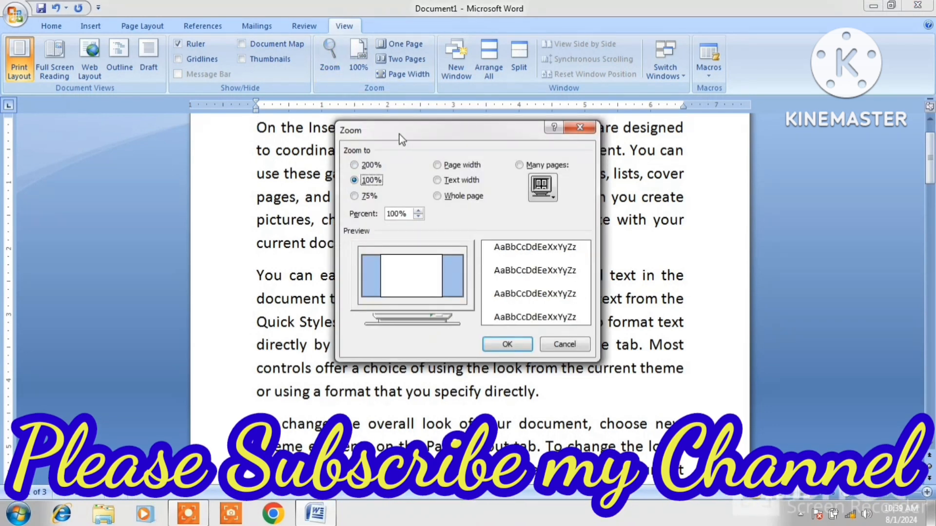
{"action": "left_click", "coordinate": [358, 166]}
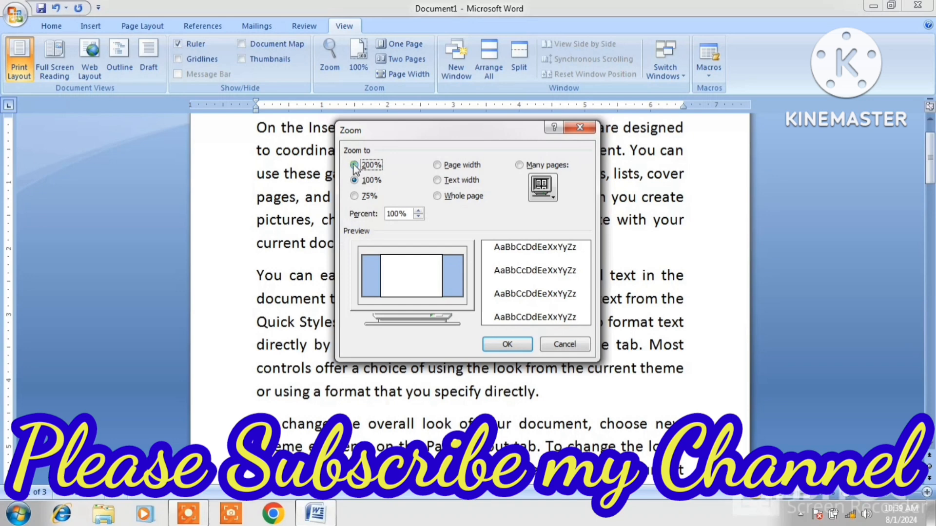
{"action": "left_click", "coordinate": [354, 197]}
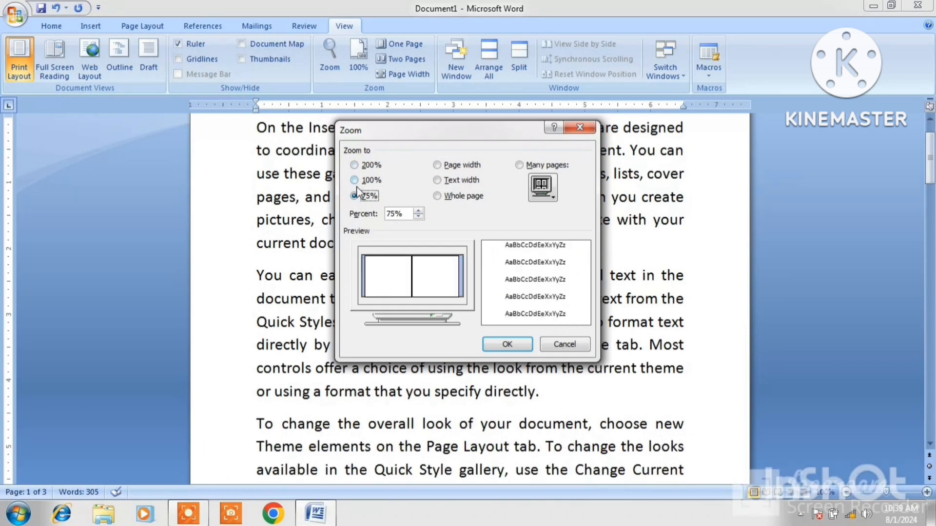
{"action": "left_click", "coordinate": [354, 165]}
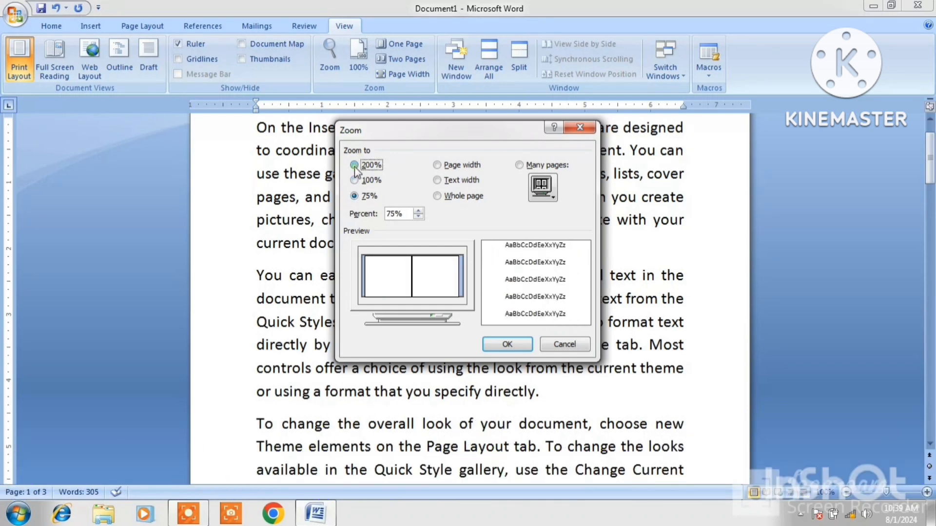
{"action": "left_click", "coordinate": [506, 344]}
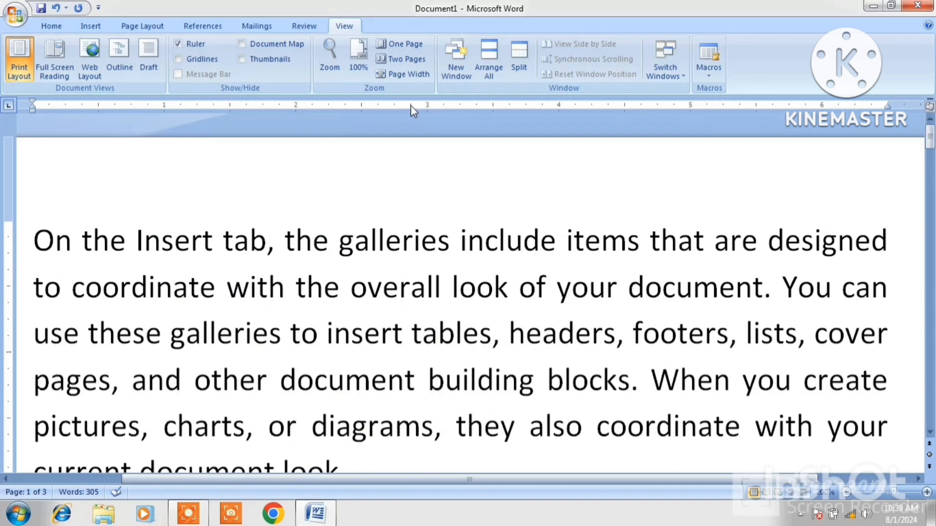
{"action": "left_click", "coordinate": [355, 62]}
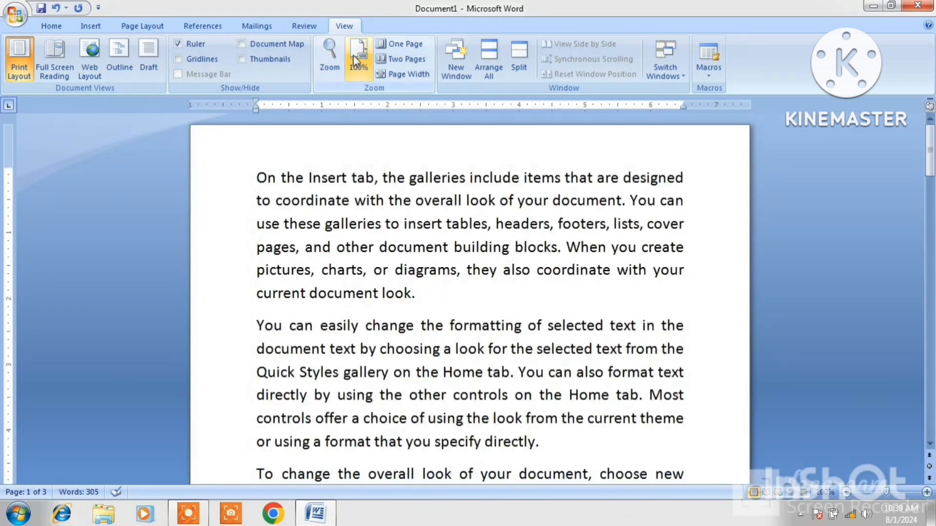
Raise the zoom to 110% in the Zoom dialog, apply it, then reset to 100%.
{"action": "left_click", "coordinate": [339, 71]}
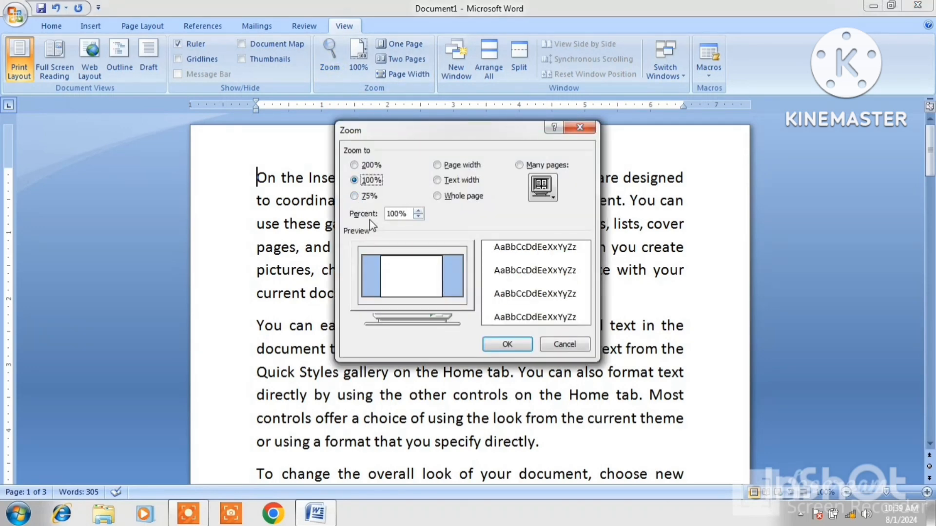
{"action": "left_click", "coordinate": [422, 212]}
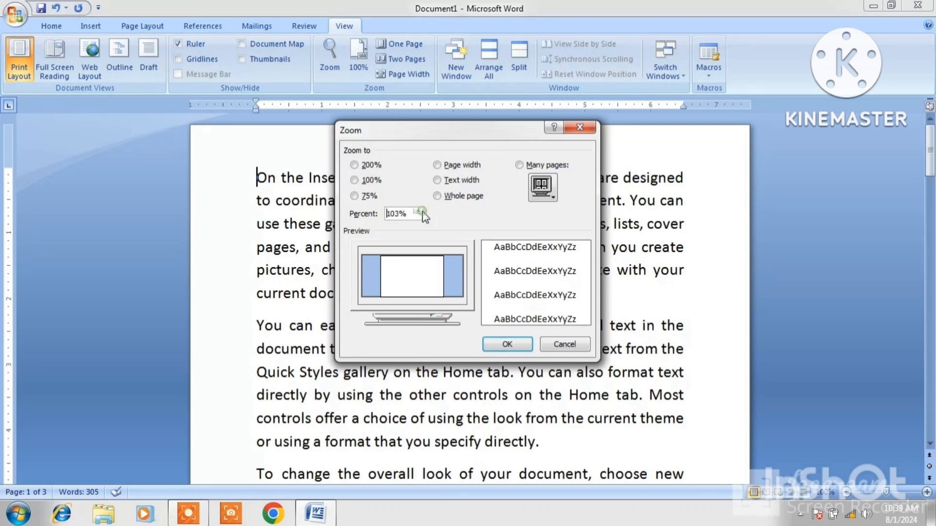
{"action": "left_click", "coordinate": [421, 211]}
{"action": "left_click", "coordinate": [421, 212]}
{"action": "left_click", "coordinate": [422, 212]}
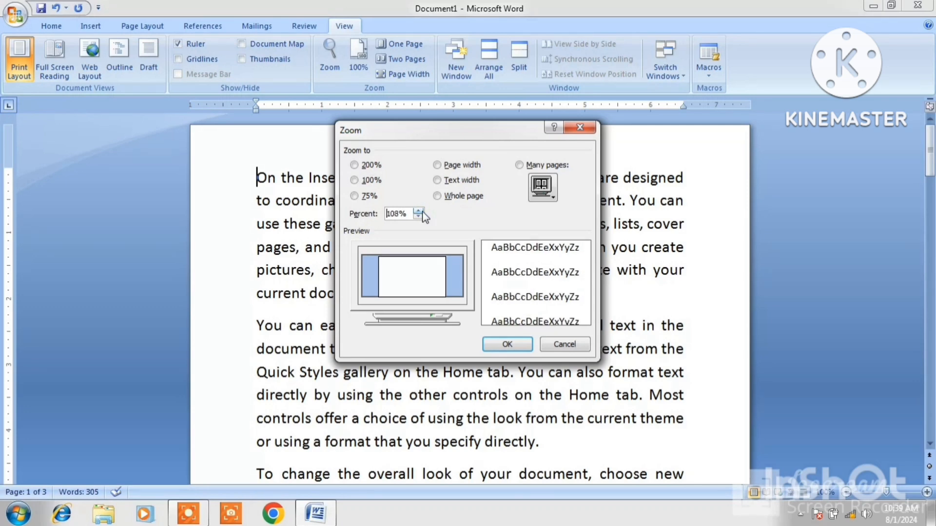
{"action": "left_click", "coordinate": [422, 211]}
{"action": "left_click", "coordinate": [422, 211]}
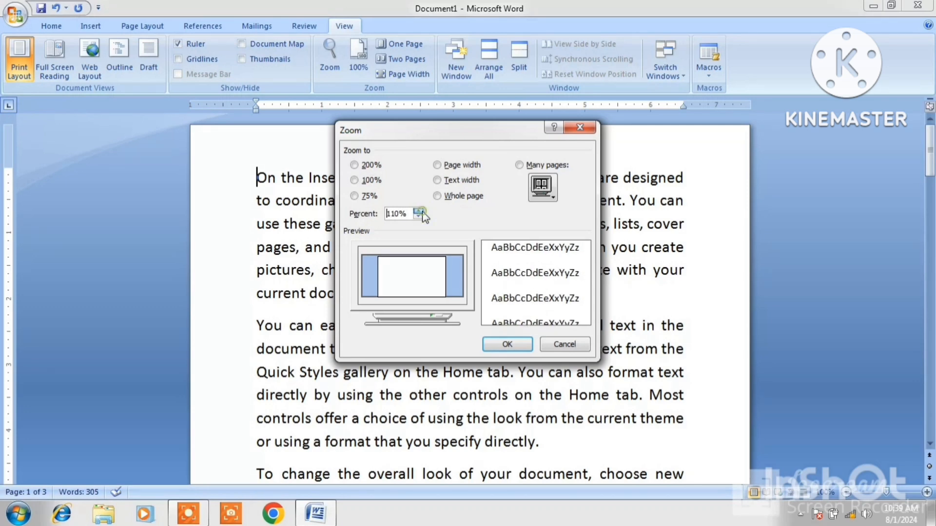
{"action": "left_click", "coordinate": [505, 345]}
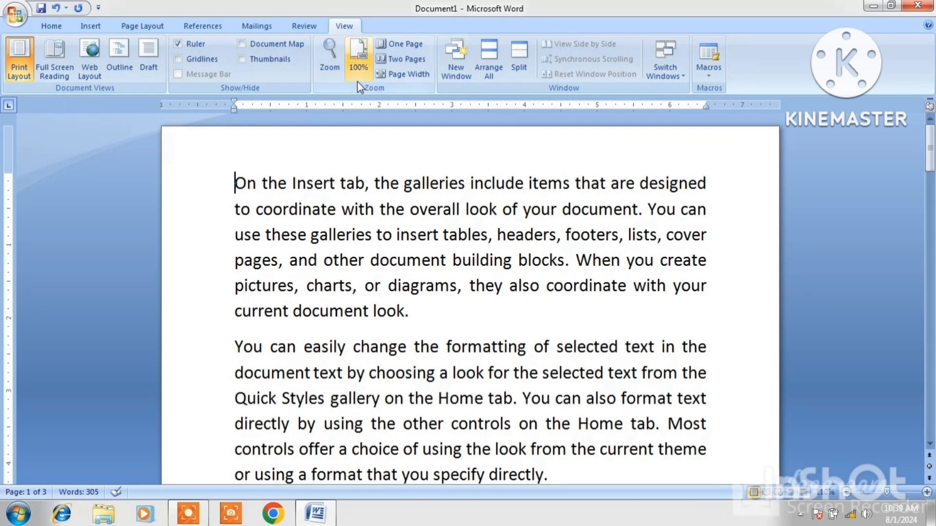
{"action": "left_click", "coordinate": [358, 59]}
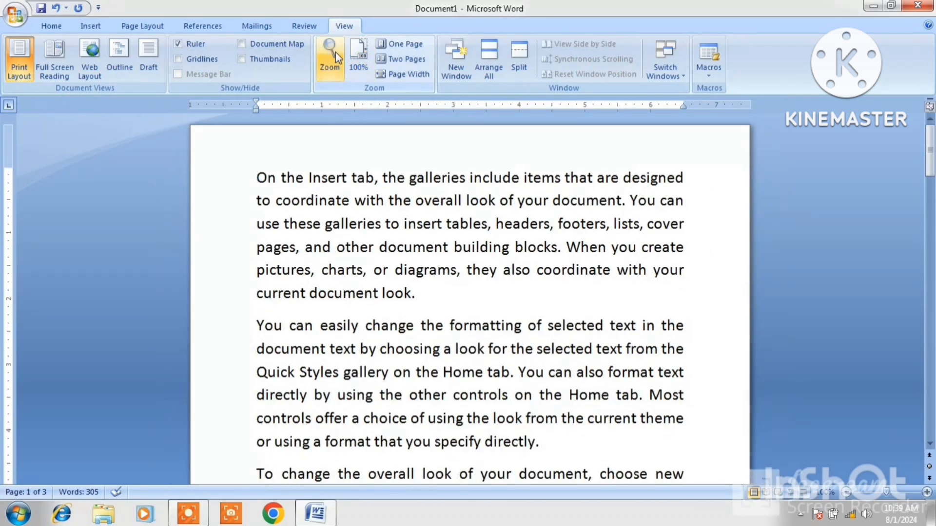
Open the Zoom dialog, close it unchanged, and keep the document at 100%.
{"action": "left_click", "coordinate": [335, 52]}
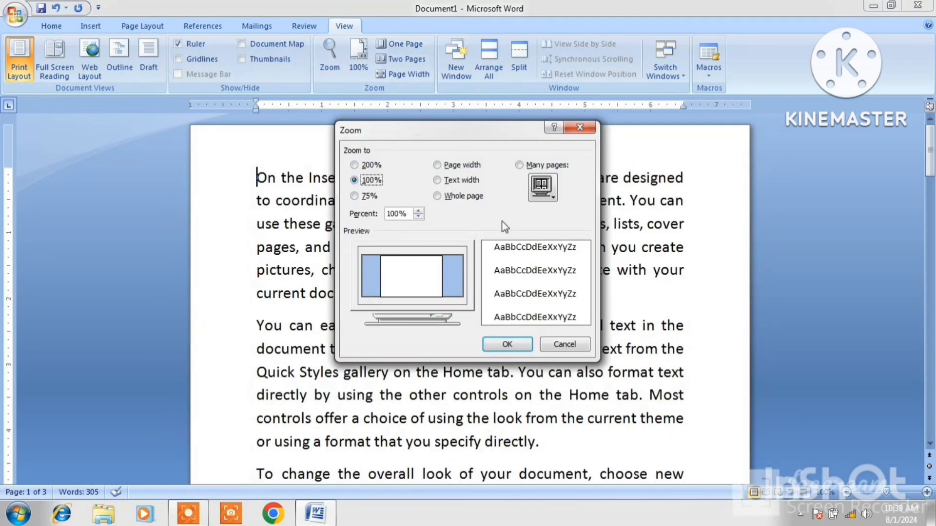
{"action": "left_click", "coordinate": [578, 126]}
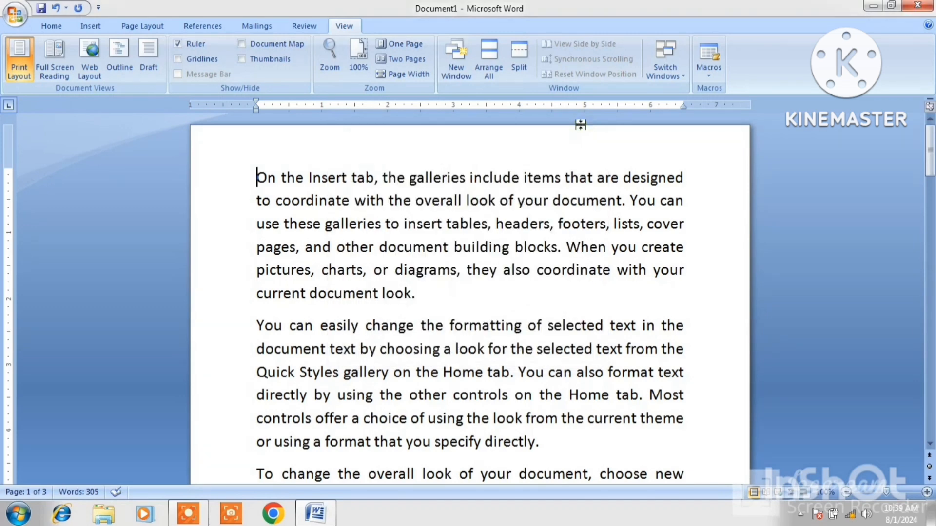
{"action": "left_click", "coordinate": [352, 56]}
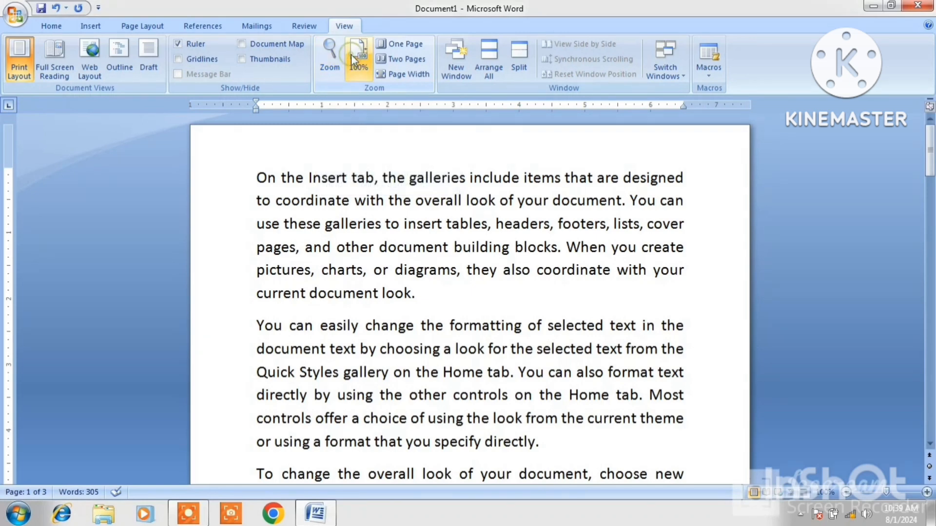
Switch to Two Pages view and type a line of random capitals on page 2.
{"action": "left_click", "coordinate": [401, 48]}
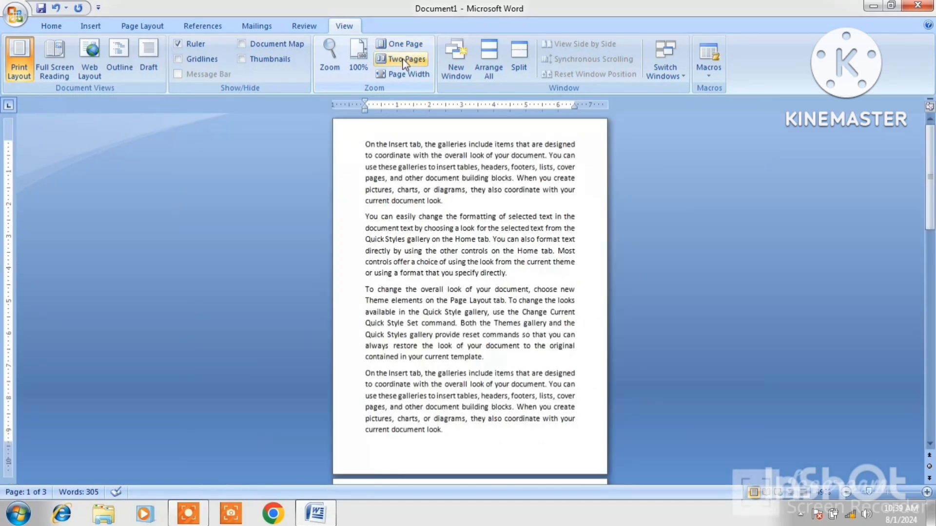
{"action": "left_click", "coordinate": [402, 59]}
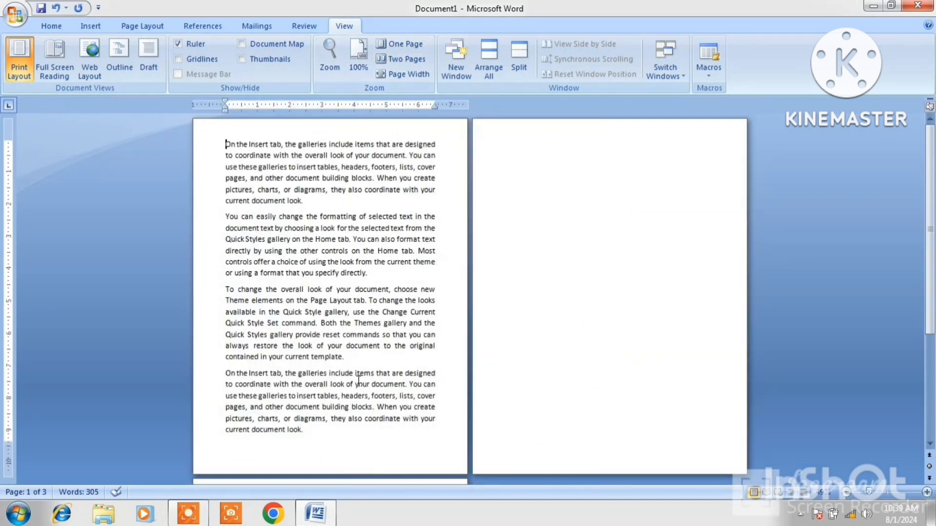
{"action": "left_click", "coordinate": [344, 431]}
{"action": "key", "text": "Return"}
{"action": "type", "text": "JIJHIKDSHFHDSJFHDSJ"}
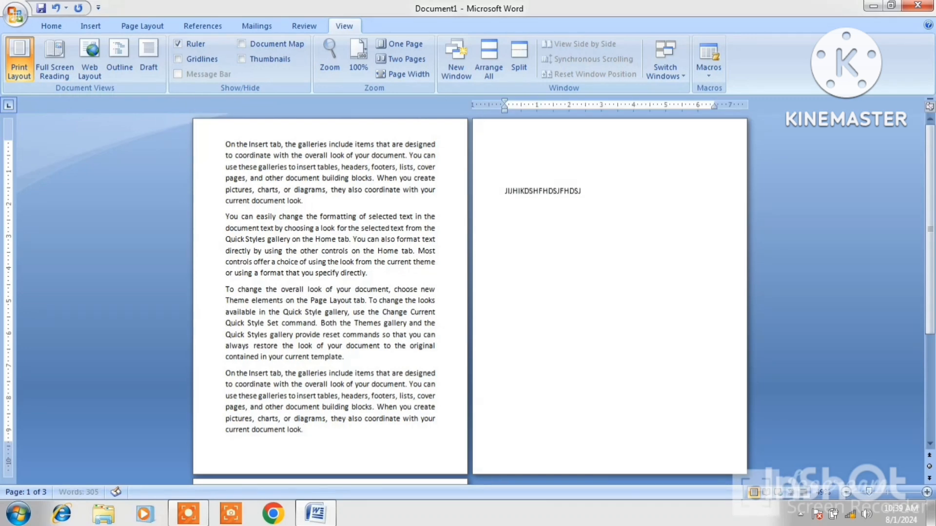
{"action": "type", "text": "FHDJFHDJFHDJCFHBJCBZXHJCBHZXJCBXJCBXJCBZXJC ZXBCJXBCJXBCJZXBCZXJBCXJ"}
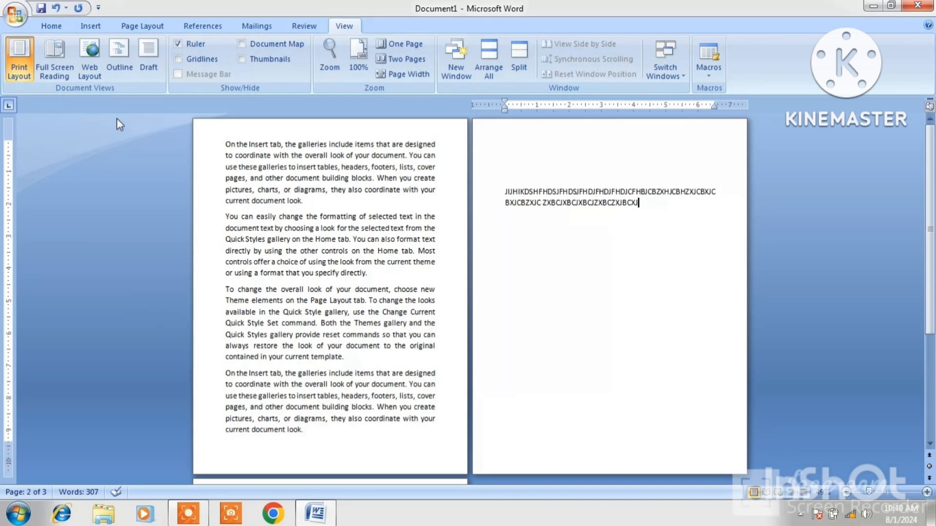
Click into page 1, then page 2, and zoom to page width.
{"action": "left_click", "coordinate": [339, 215]}
{"action": "left_click", "coordinate": [527, 201]}
{"action": "left_click", "coordinate": [400, 80]}
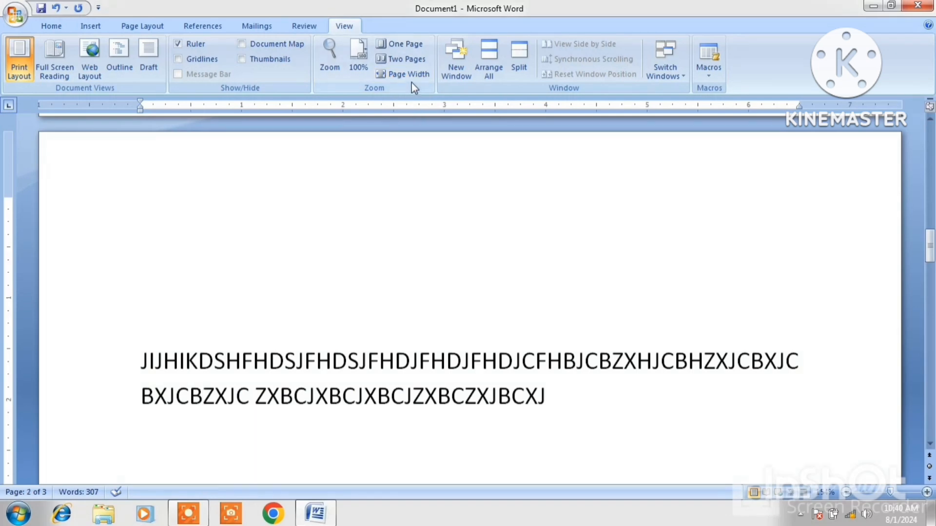
Switch to Two Pages, then Page Width, then back to 100% zoom.
{"action": "left_click", "coordinate": [402, 59]}
{"action": "left_click", "coordinate": [365, 165]}
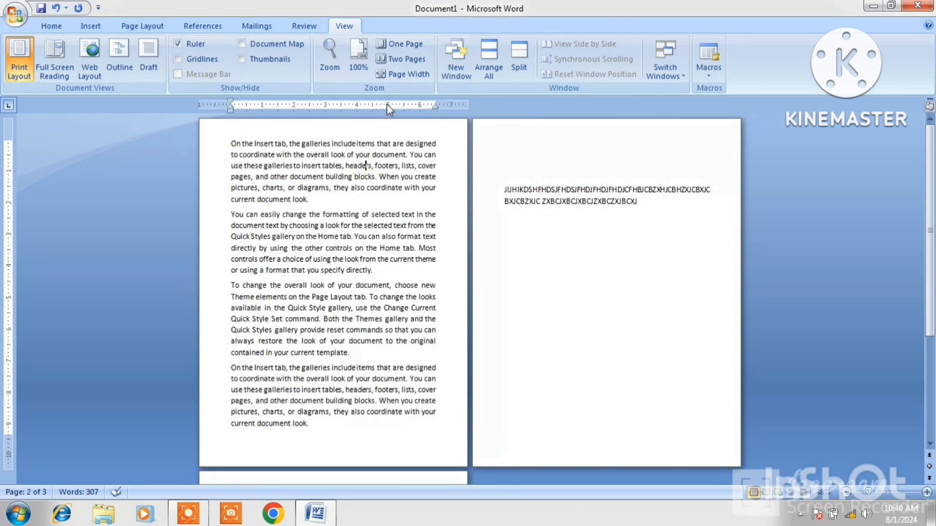
{"action": "left_click", "coordinate": [398, 75]}
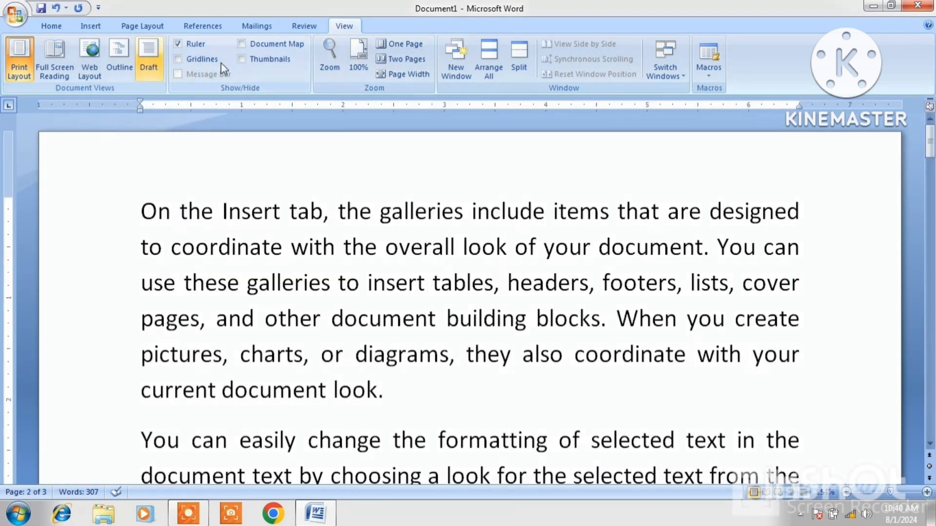
{"action": "left_click", "coordinate": [354, 56]}
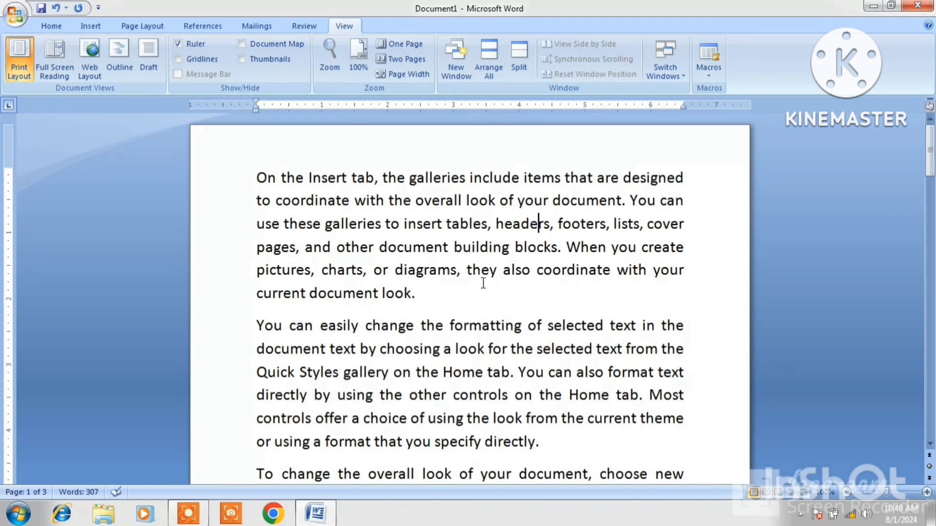
Open windows Document1:2 and Document1:3 and tile all three with Arrange All.
{"action": "mouse_move", "coordinate": [319, 512]}
{"action": "left_click", "coordinate": [461, 59]}
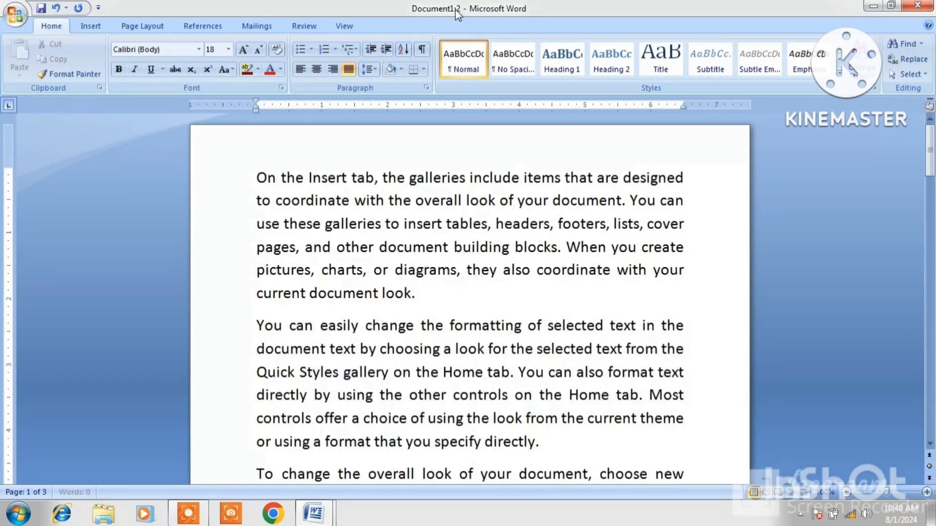
{"action": "left_click", "coordinate": [352, 26]}
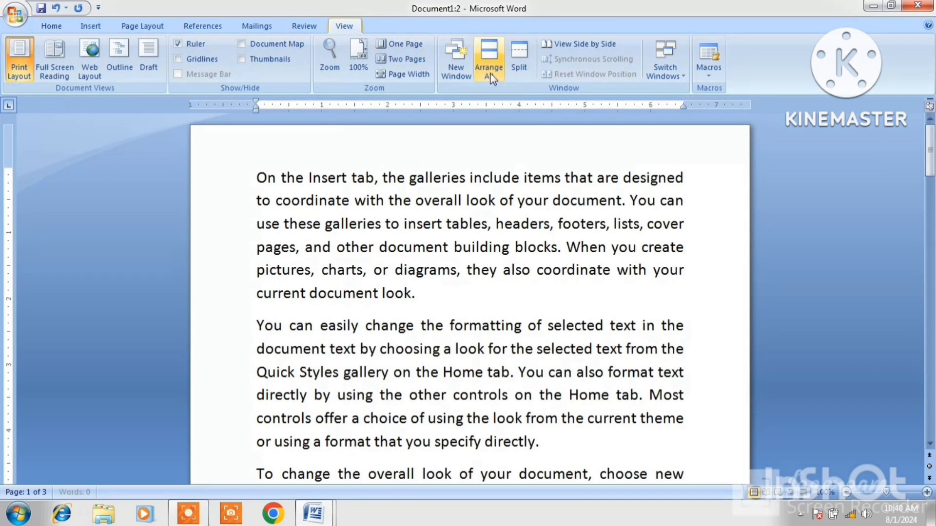
{"action": "left_click", "coordinate": [460, 72]}
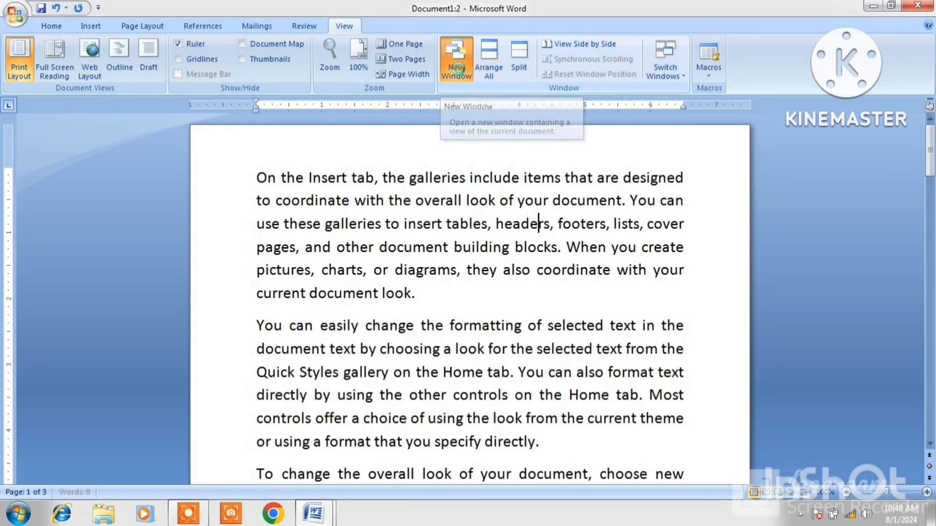
{"action": "left_click", "coordinate": [335, 25]}
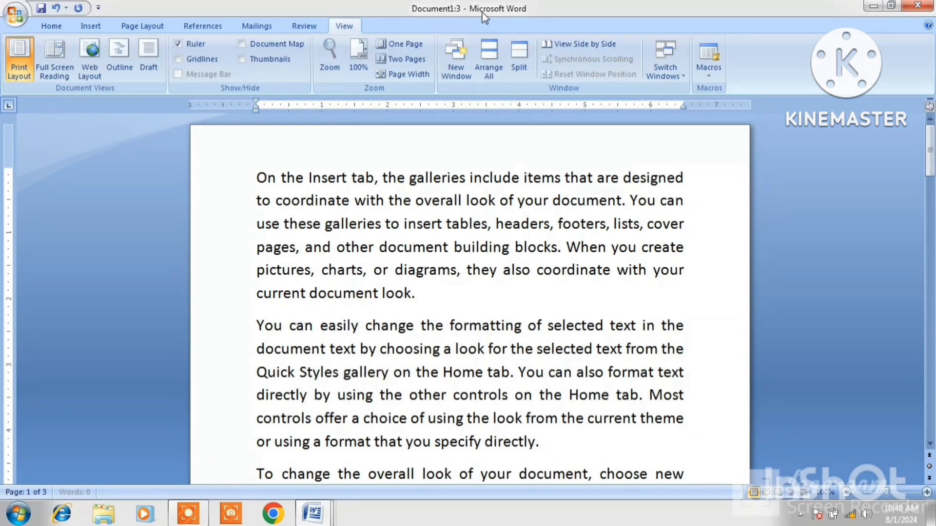
{"action": "left_click", "coordinate": [489, 57]}
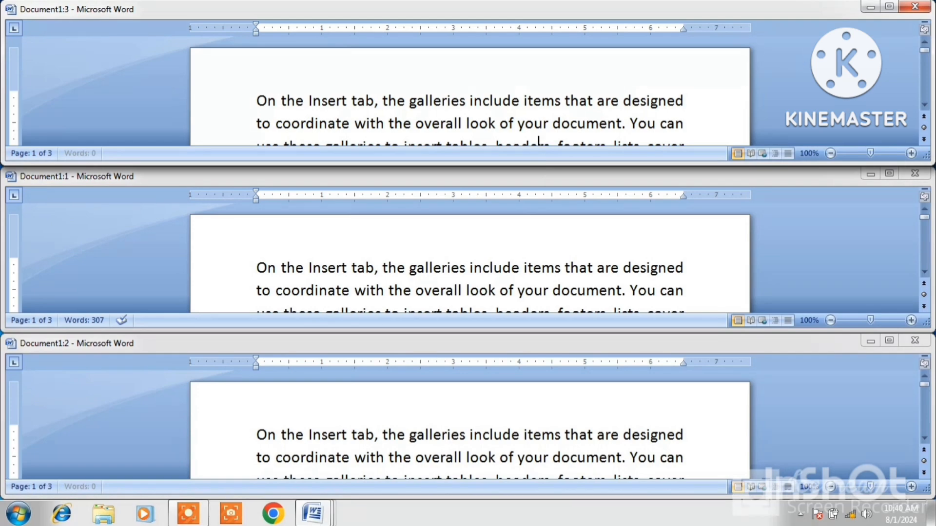
Maximize Document1:3, restore it, then maximize it again.
{"action": "left_click", "coordinate": [889, 7]}
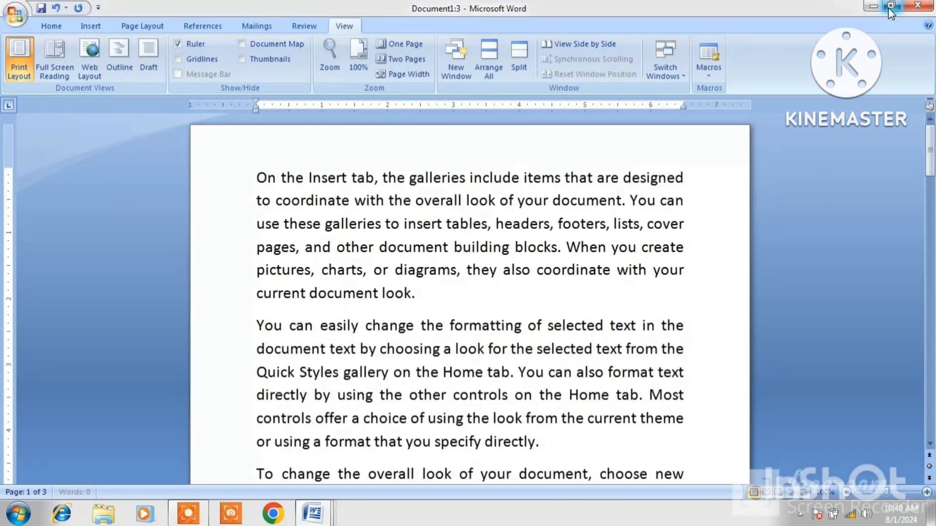
{"action": "left_click", "coordinate": [889, 6]}
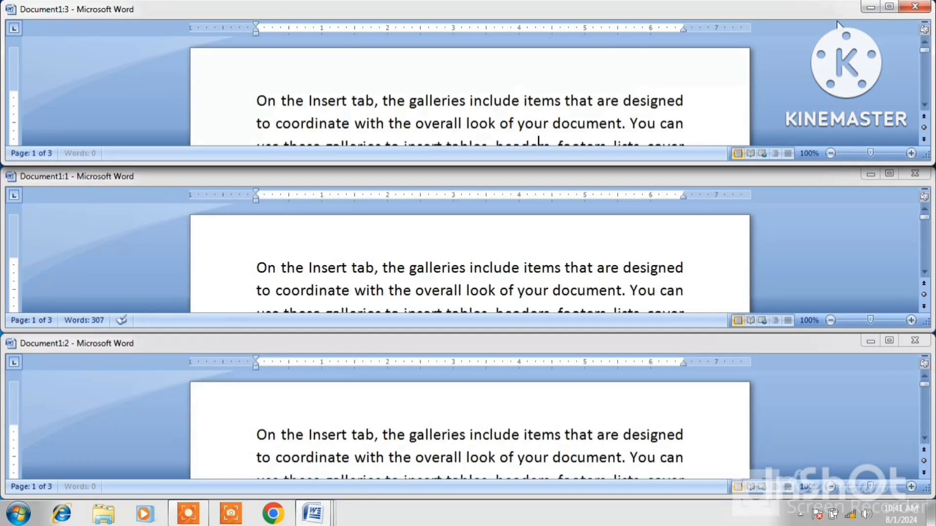
{"action": "left_click", "coordinate": [886, 9]}
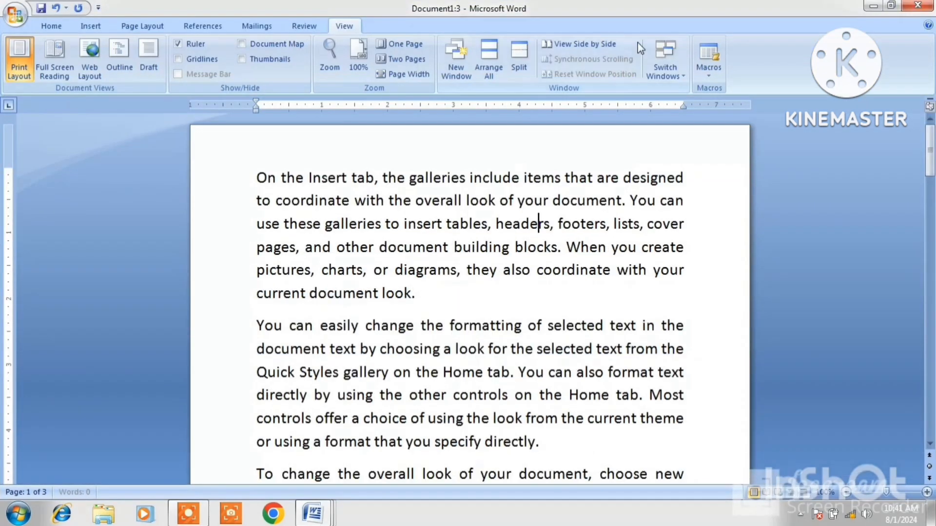
Split the window into two panes between the first two paragraphs and browse the top pane.
{"action": "left_click", "coordinate": [528, 55]}
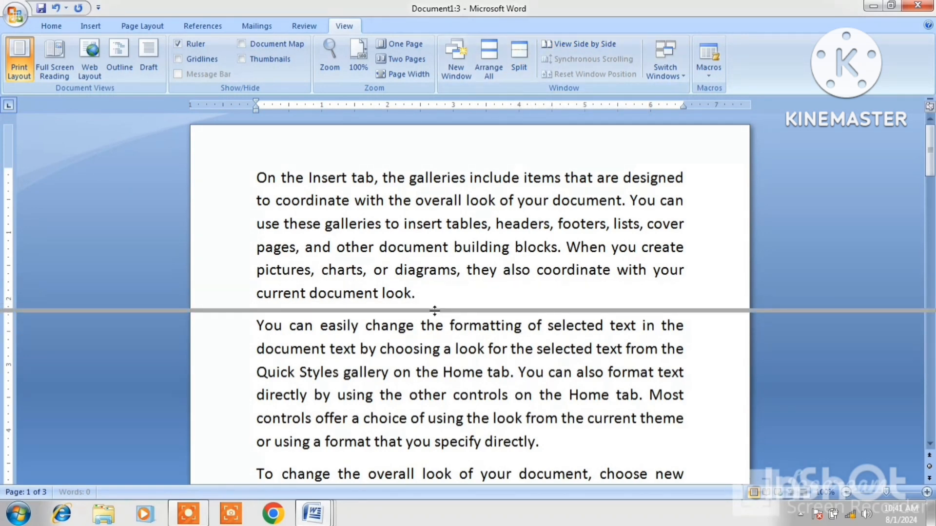
{"action": "left_click", "coordinate": [435, 310]}
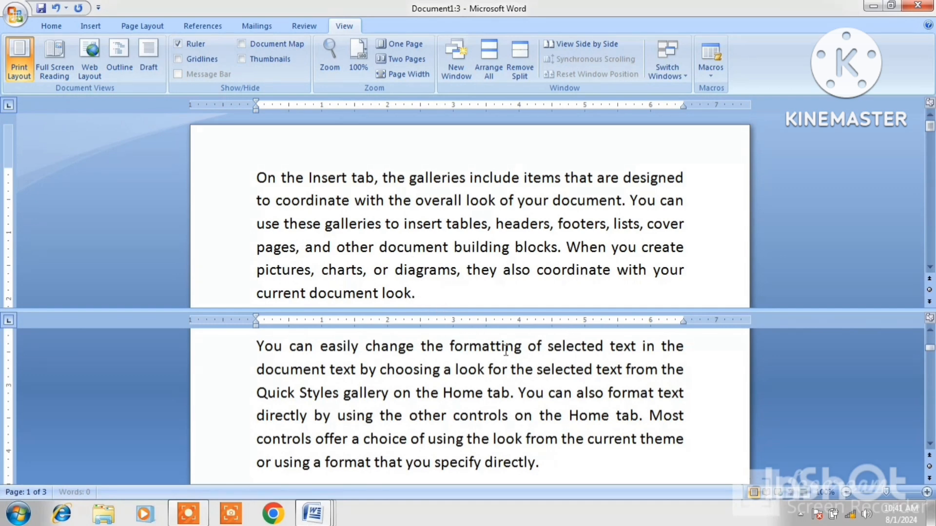
{"action": "left_click", "coordinate": [347, 193]}
{"action": "key", "text": "Down"}
{"action": "key", "text": "Down"}
{"action": "key", "text": "Down"}
{"action": "key", "text": "Down"}
{"action": "key", "text": "Down"}
{"action": "key", "text": "Down"}
{"action": "key", "text": "Down"}
{"action": "key", "text": "Down"}
{"action": "key", "text": "Down"}
{"action": "key", "text": "Down"}
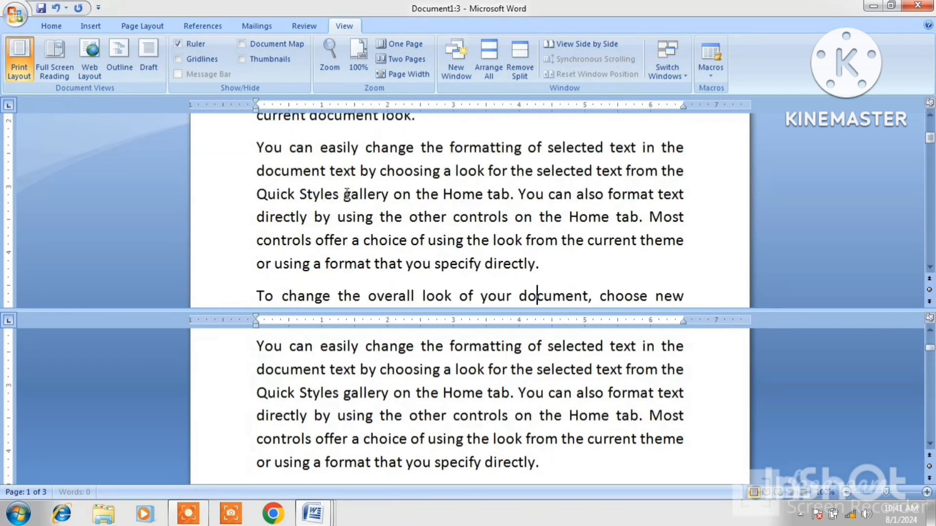
{"action": "key", "text": "Down"}
{"action": "key", "text": "Down"}
{"action": "key", "text": "Down"}
{"action": "key", "text": "Down"}
{"action": "key", "text": "Down"}
{"action": "key", "text": "Down"}
{"action": "key", "text": "Down"}
{"action": "key", "text": "Down"}
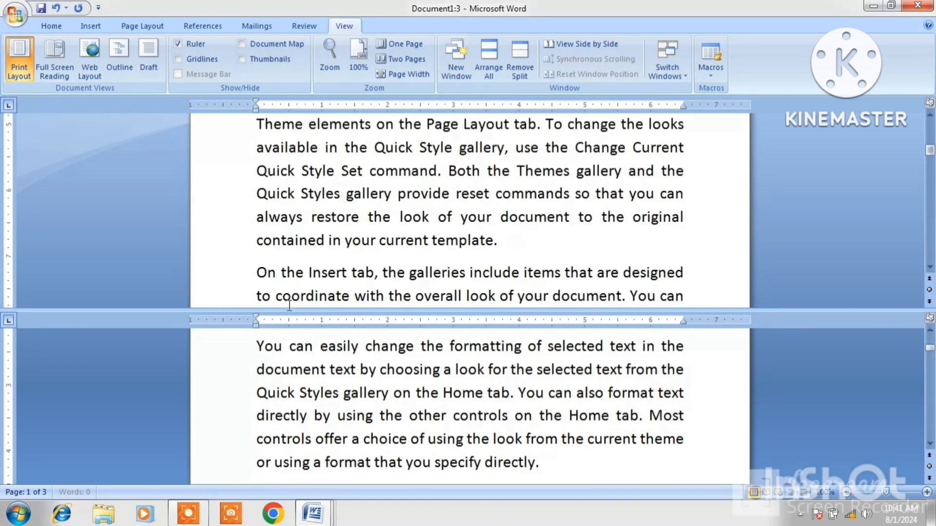
{"action": "scroll", "coordinate": [285, 347], "scroll_direction": "down", "scroll_amount": 4}
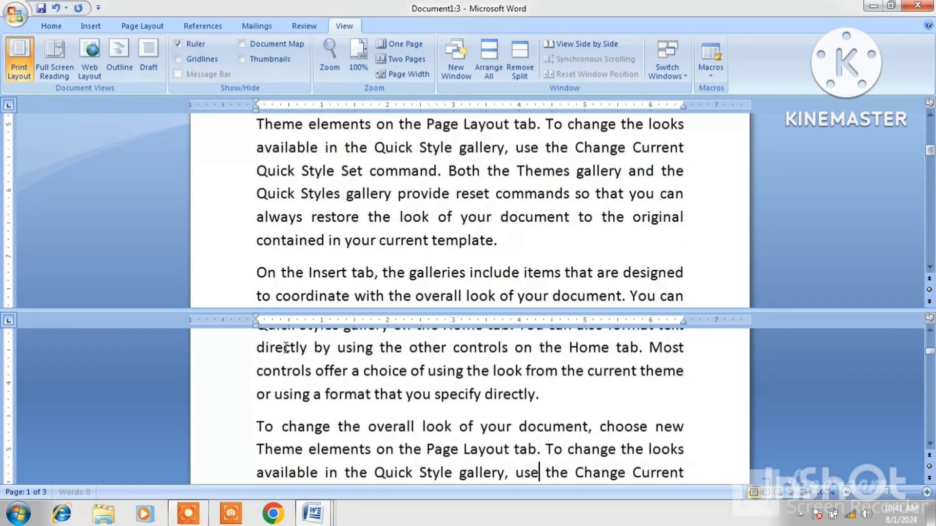
Browse the lower pane, remove the split, and scroll up to 'On the Insert tab'.
{"action": "key", "text": "Down"}
{"action": "key", "text": "Down"}
{"action": "key", "text": "Down"}
{"action": "key", "text": "Down"}
{"action": "key", "text": "Down"}
{"action": "key", "text": "Down"}
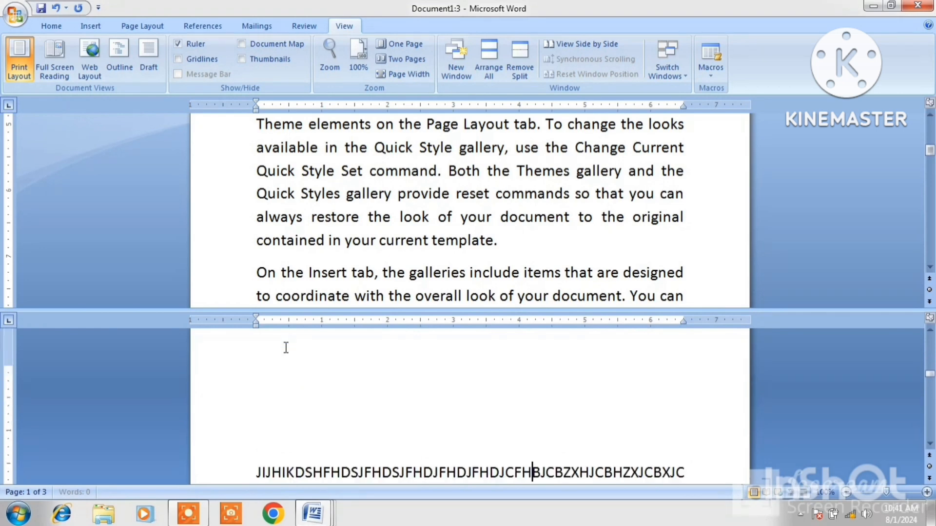
{"action": "key", "text": "Up"}
{"action": "key", "text": "Up"}
{"action": "key", "text": "Up"}
{"action": "key", "text": "Up"}
{"action": "scroll", "coordinate": [286, 347], "scroll_direction": "up", "scroll_amount": 5}
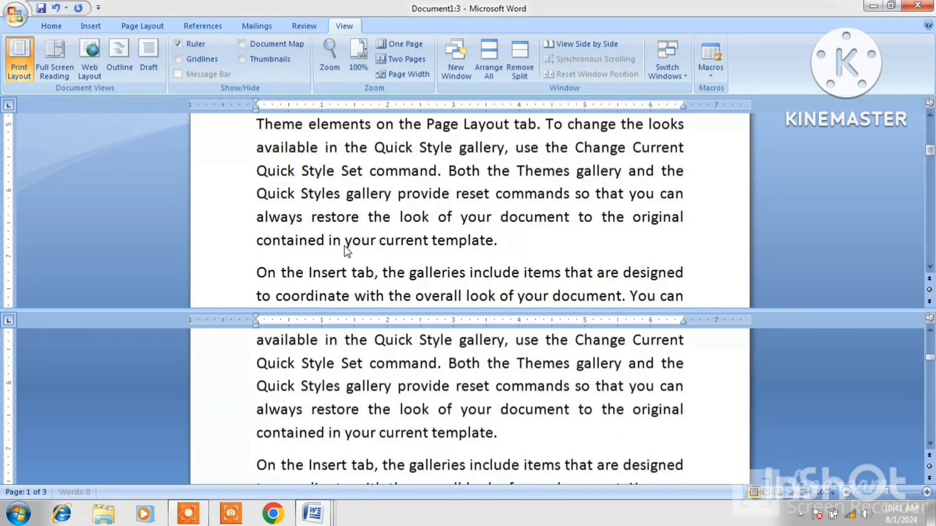
{"action": "left_click", "coordinate": [538, 340]}
{"action": "left_click", "coordinate": [519, 69]}
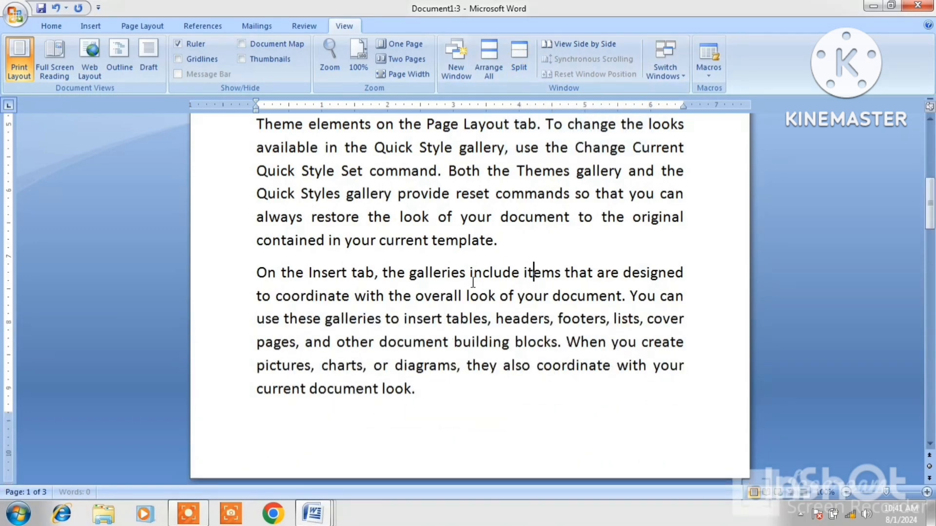
{"action": "scroll", "coordinate": [470, 281], "scroll_direction": "up", "scroll_amount": 5}
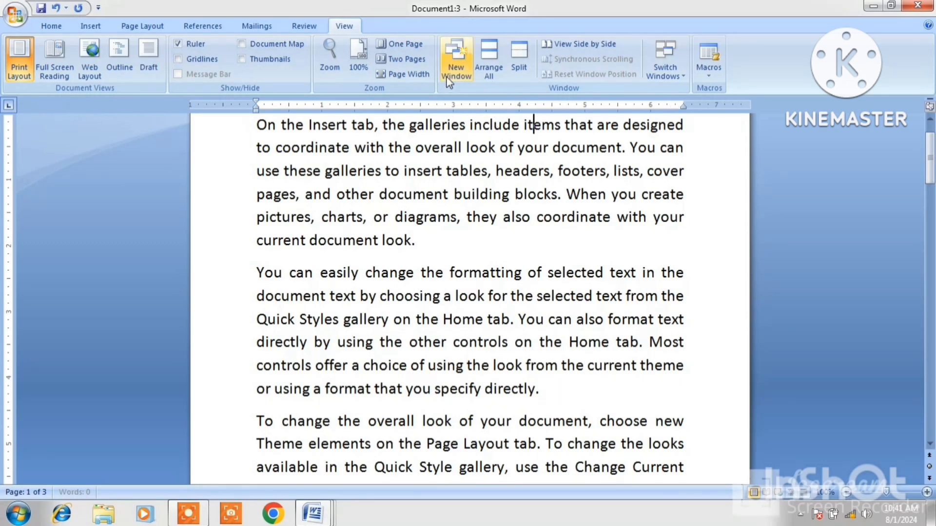
View Document1:3 side by side with Document1:2, then turn side-by-side off.
{"action": "left_click", "coordinate": [575, 46]}
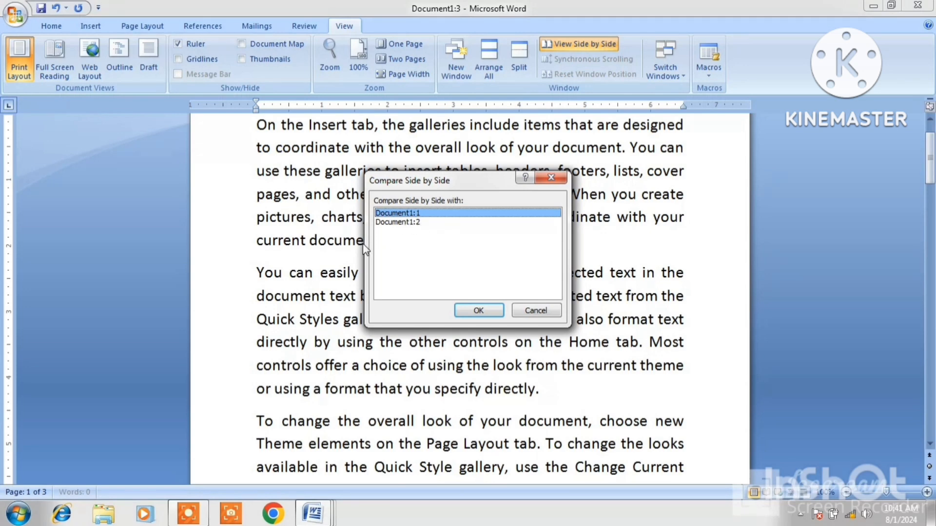
{"action": "left_click", "coordinate": [413, 225]}
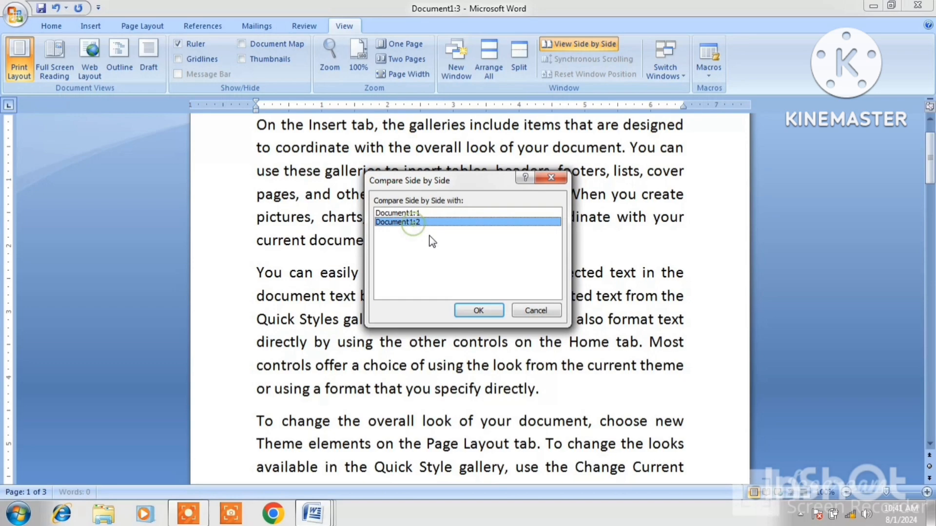
{"action": "left_click", "coordinate": [481, 308]}
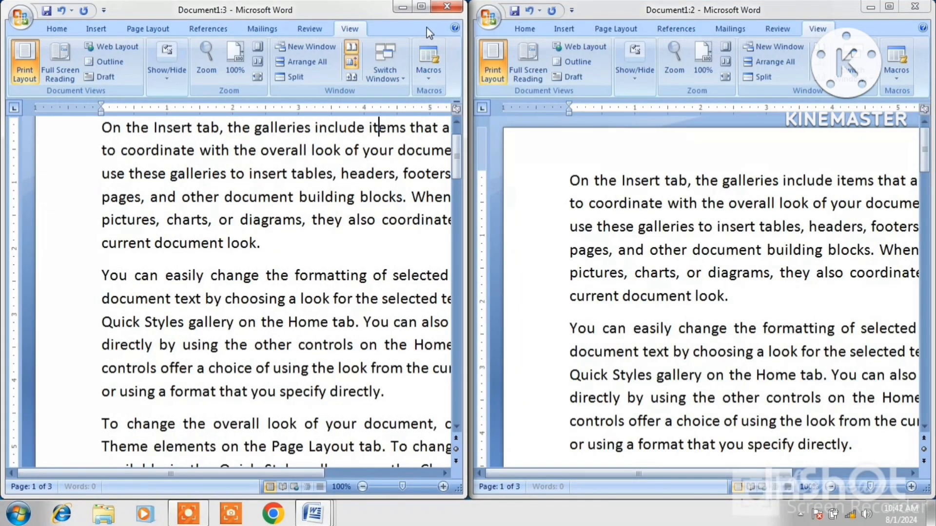
{"action": "left_click", "coordinate": [422, 7]}
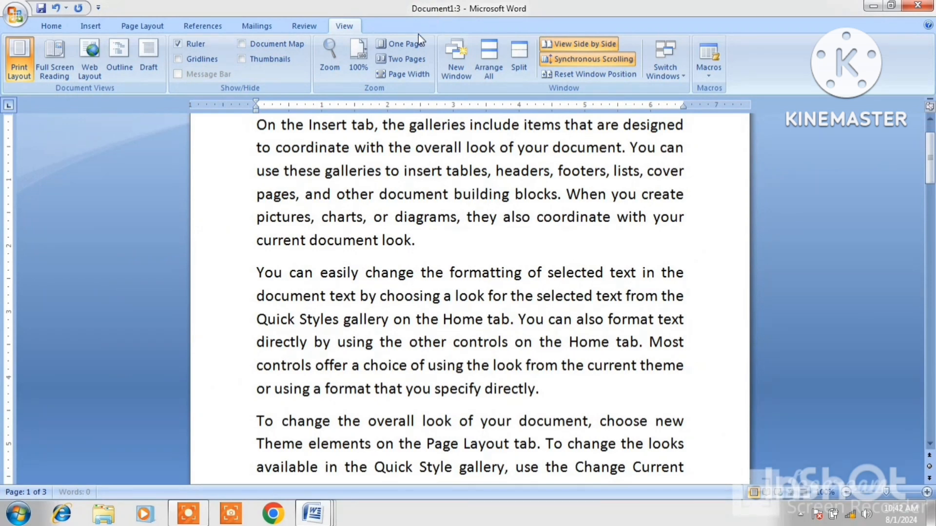
{"action": "left_click", "coordinate": [587, 45]}
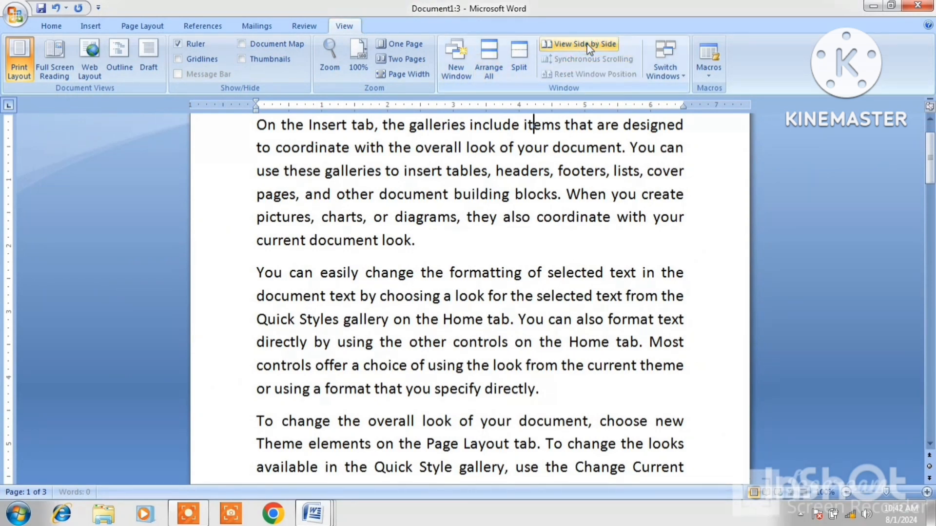
Restart the side-by-side comparison and reset both windows to equal screen halves.
{"action": "left_click", "coordinate": [587, 45]}
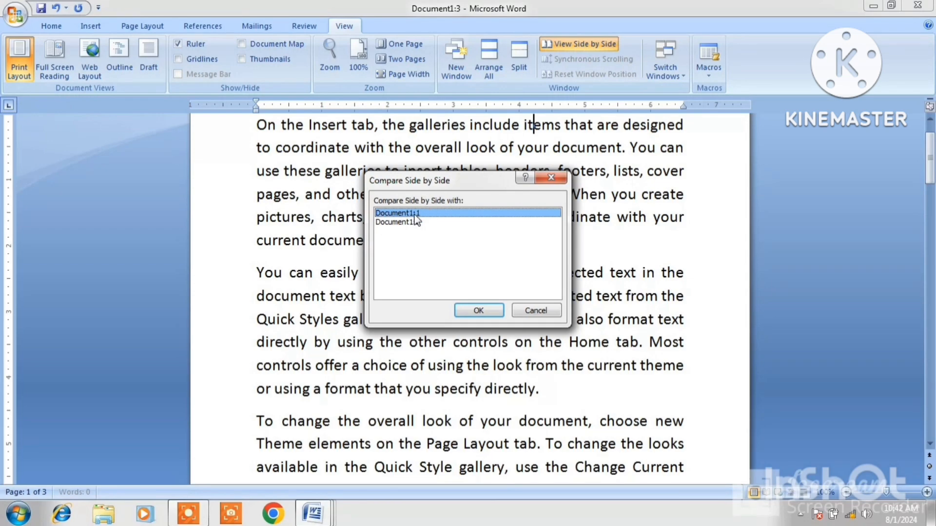
{"action": "left_click", "coordinate": [483, 312]}
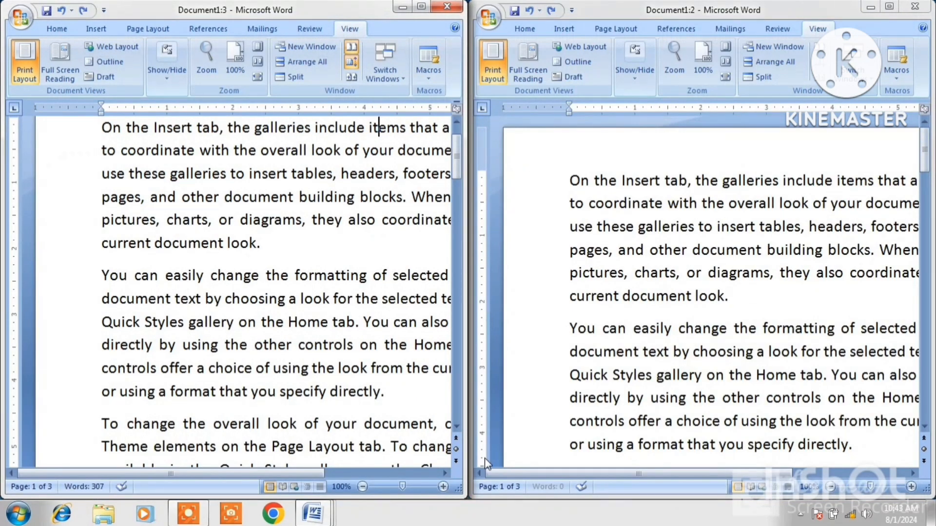
{"action": "left_click", "coordinate": [420, 7]}
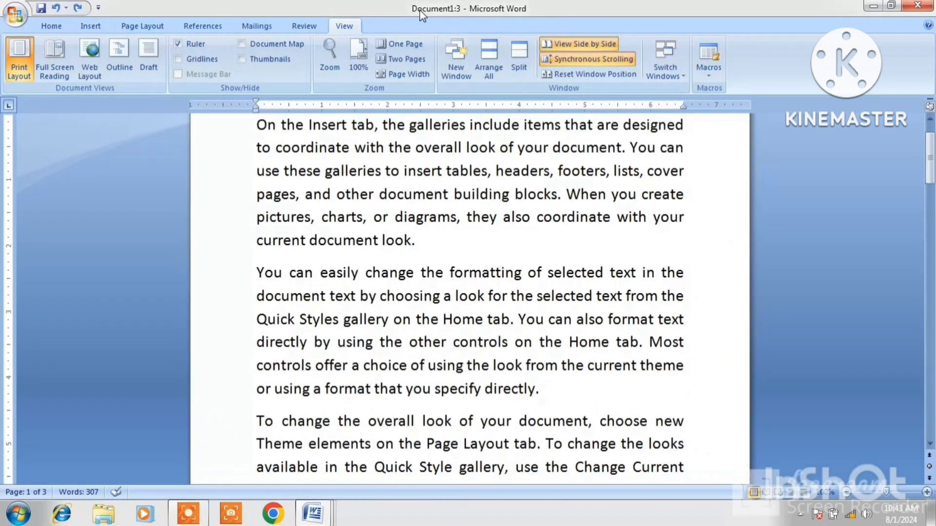
{"action": "left_click", "coordinate": [588, 74]}
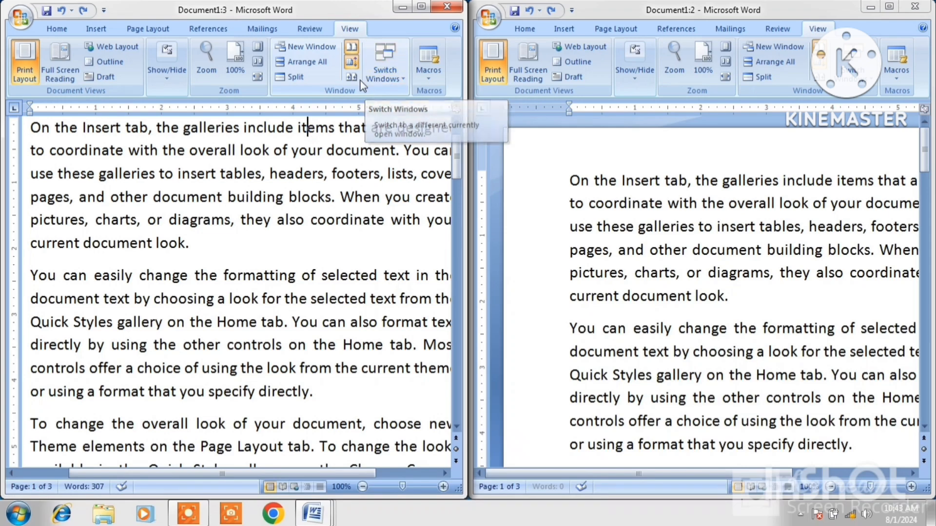
Maximize Document1:3, switch to Document1:1, close a window, then bring Document1:2 forward.
{"action": "left_click", "coordinate": [422, 6]}
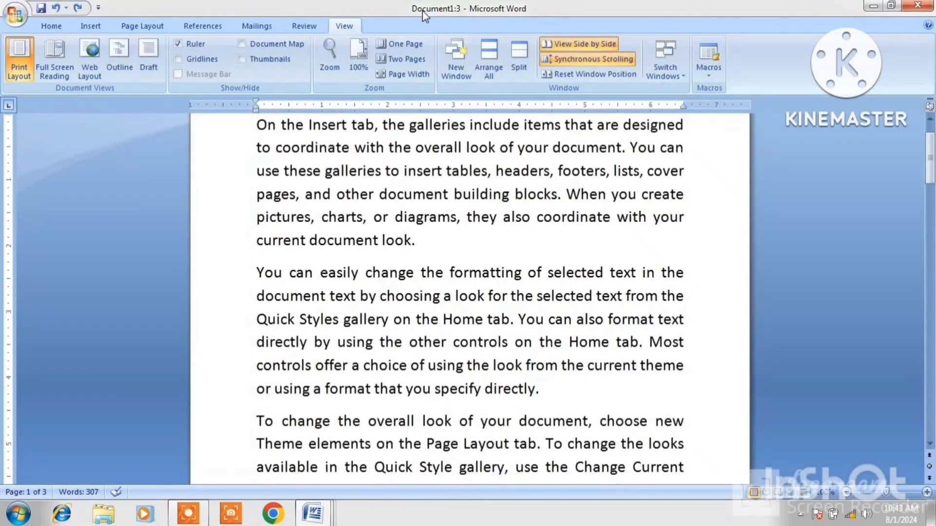
{"action": "left_click", "coordinate": [682, 79]}
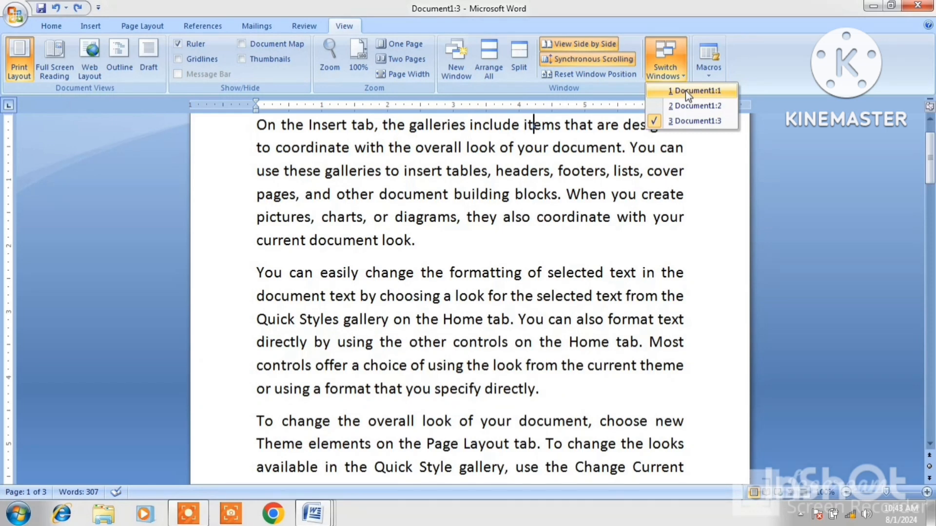
{"action": "left_click", "coordinate": [685, 91]}
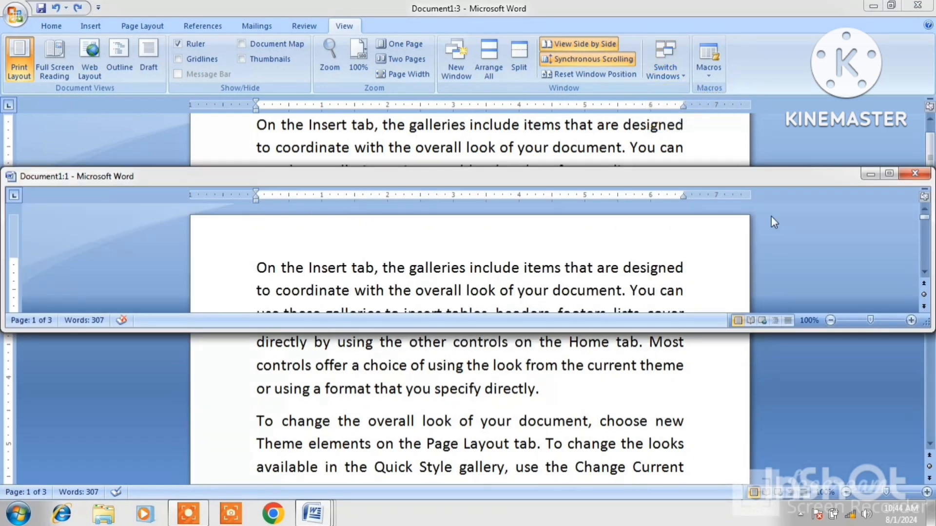
{"action": "left_click", "coordinate": [899, 175]}
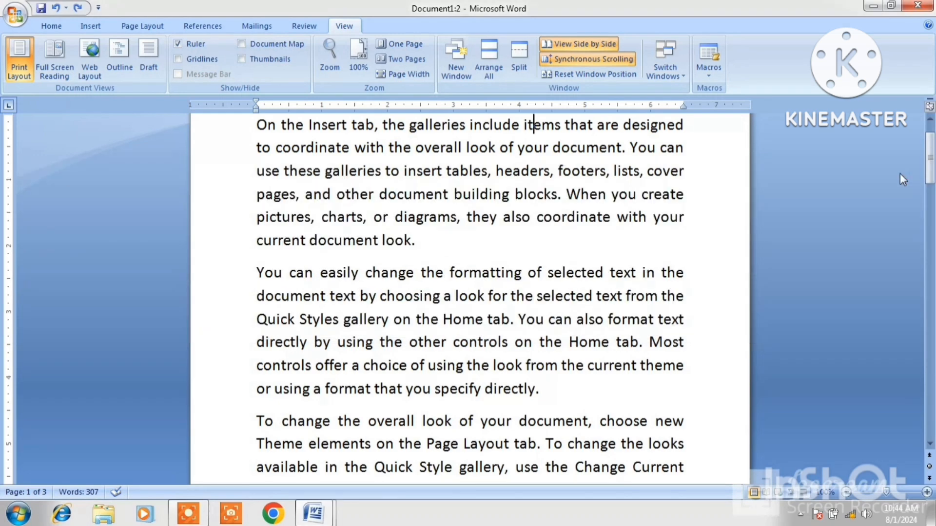
{"action": "left_click", "coordinate": [678, 72]}
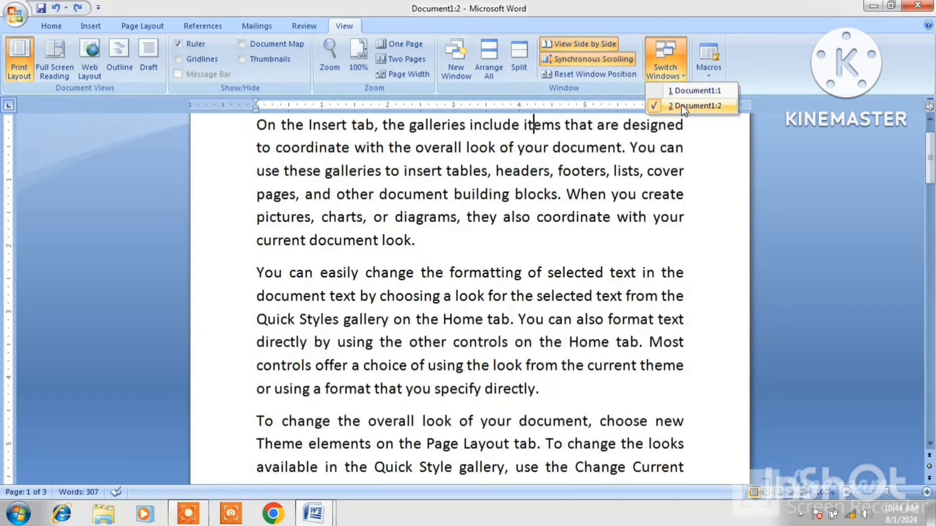
{"action": "left_click", "coordinate": [694, 91]}
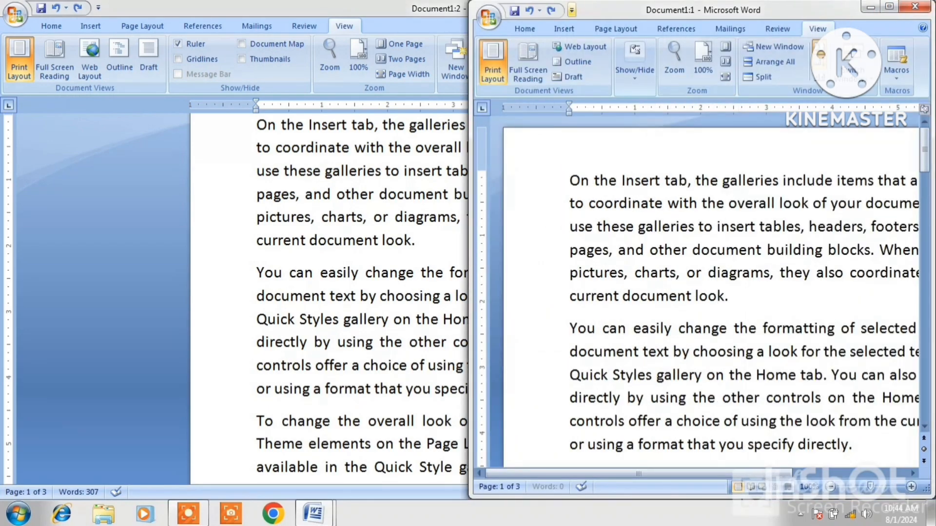
{"action": "left_click", "coordinate": [404, 8]}
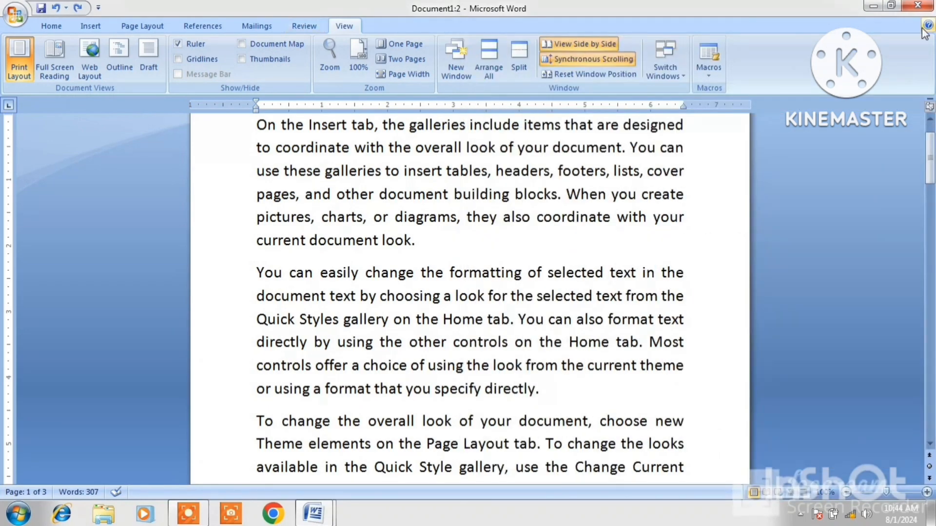
Close Document1:2, maximize the remaining Document1, and check the Switch Windows list.
{"action": "left_click", "coordinate": [917, 5]}
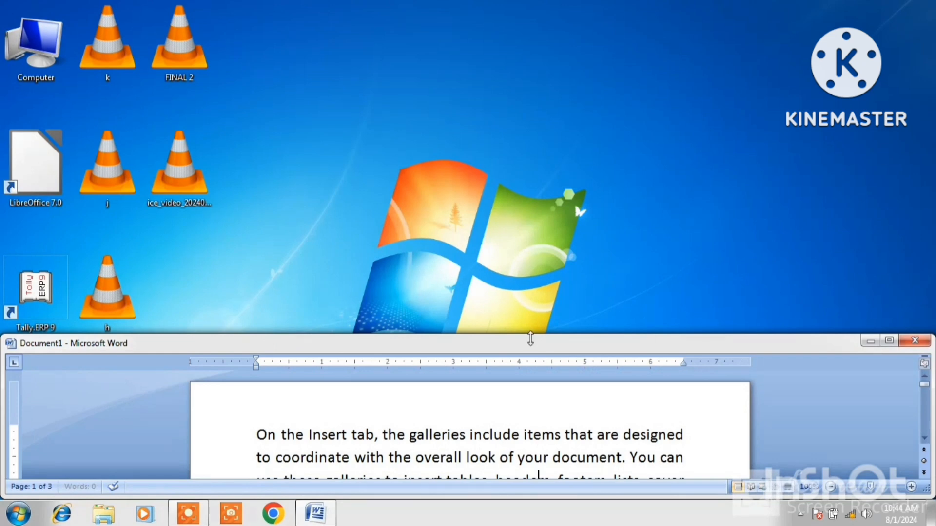
{"action": "left_click", "coordinate": [890, 340]}
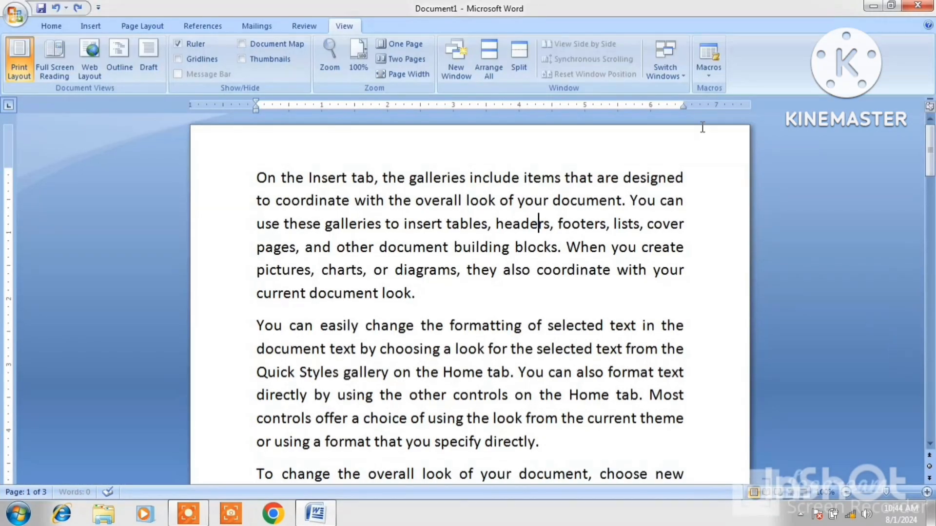
{"action": "left_click", "coordinate": [668, 73]}
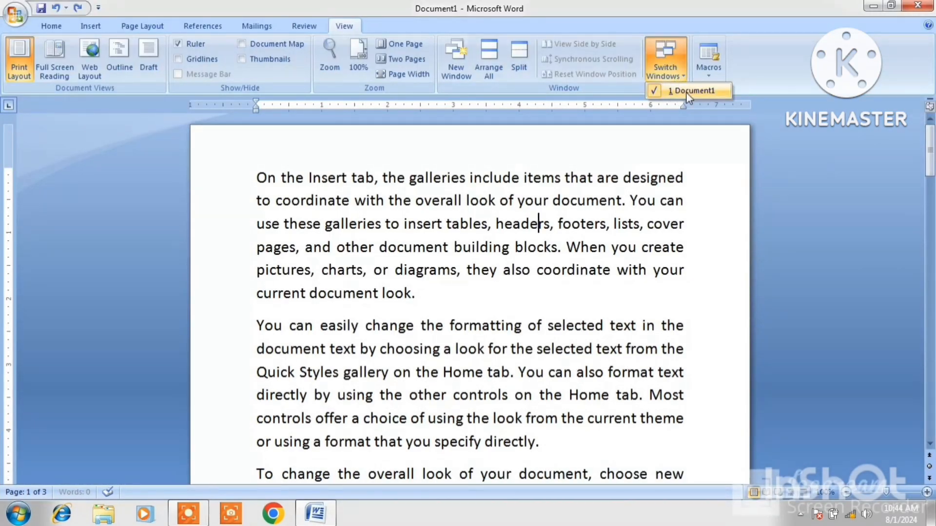
{"action": "left_click", "coordinate": [643, 155]}
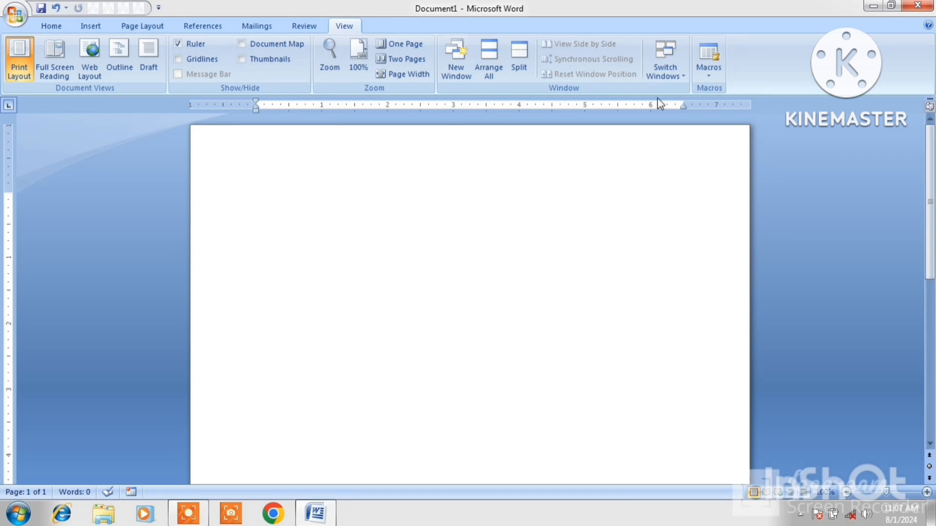
Open the Macros dropdown on the View tab, dismiss it, and open it again.
{"action": "left_click", "coordinate": [708, 78]}
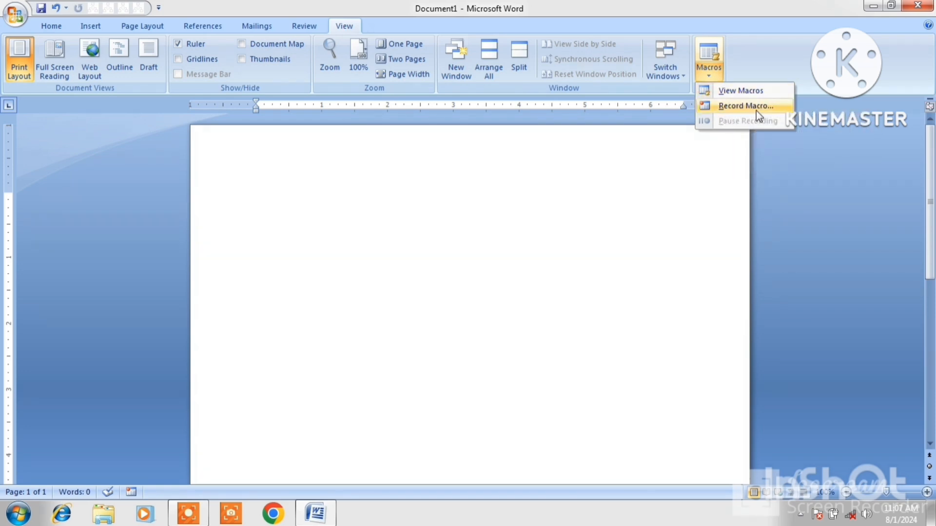
{"action": "left_click", "coordinate": [623, 159]}
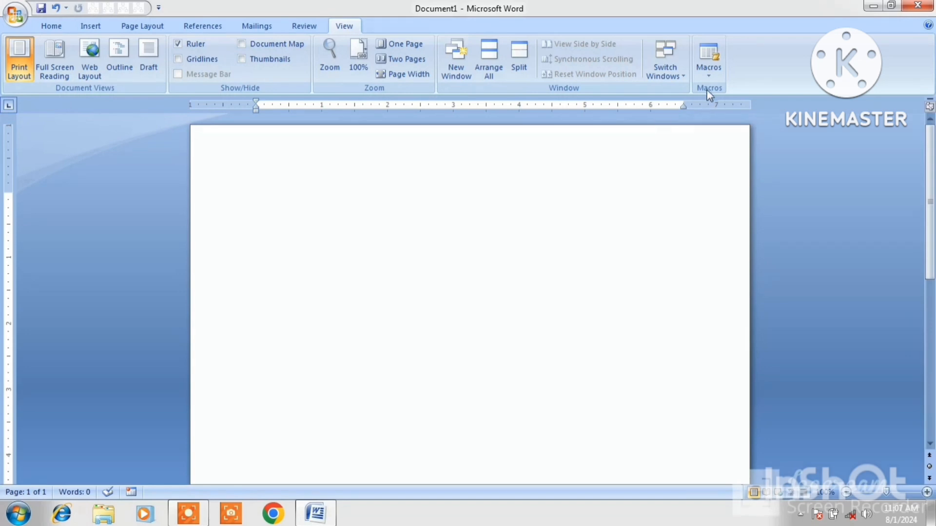
{"action": "left_click", "coordinate": [708, 74]}
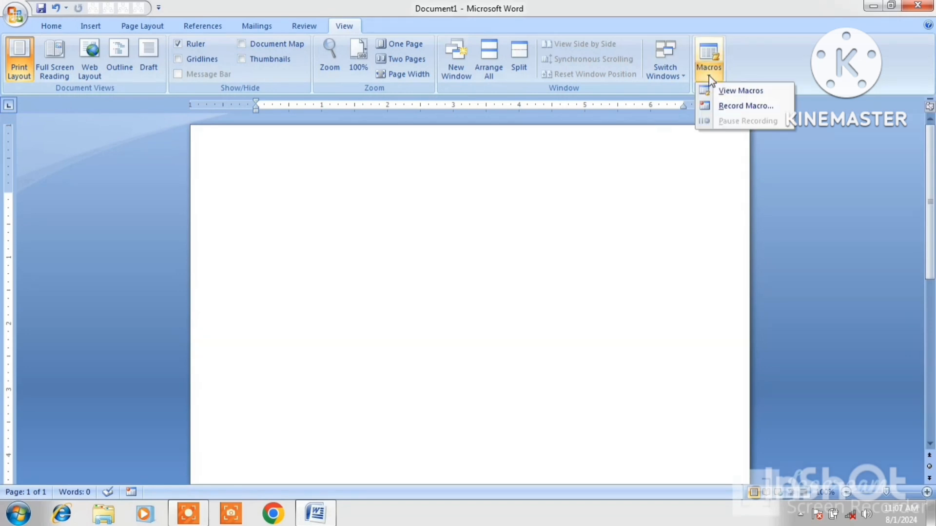
Start recording Macro1 and add Normal.NewMacros.Macro1 to the Quick Access Toolbar.
{"action": "left_click", "coordinate": [738, 106]}
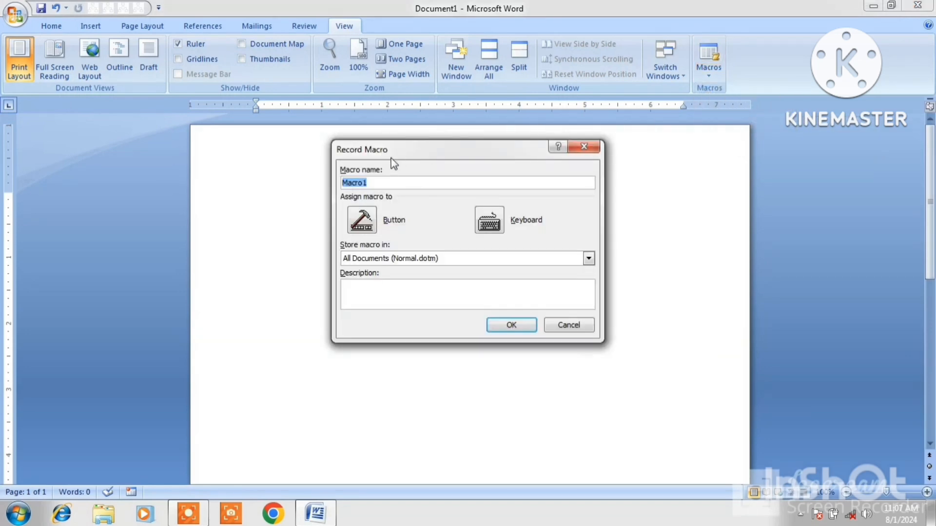
{"action": "left_click", "coordinate": [379, 183]}
{"action": "left_click", "coordinate": [359, 225]}
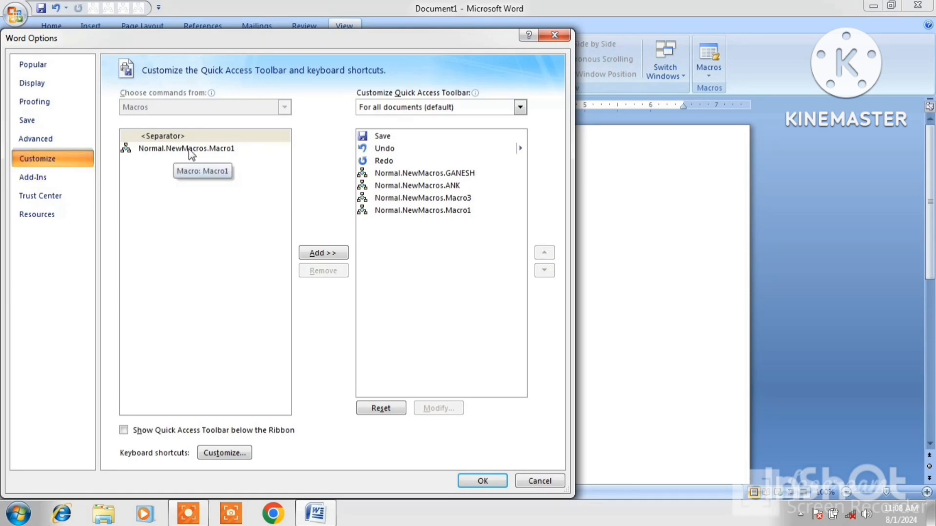
{"action": "left_click", "coordinate": [202, 150]}
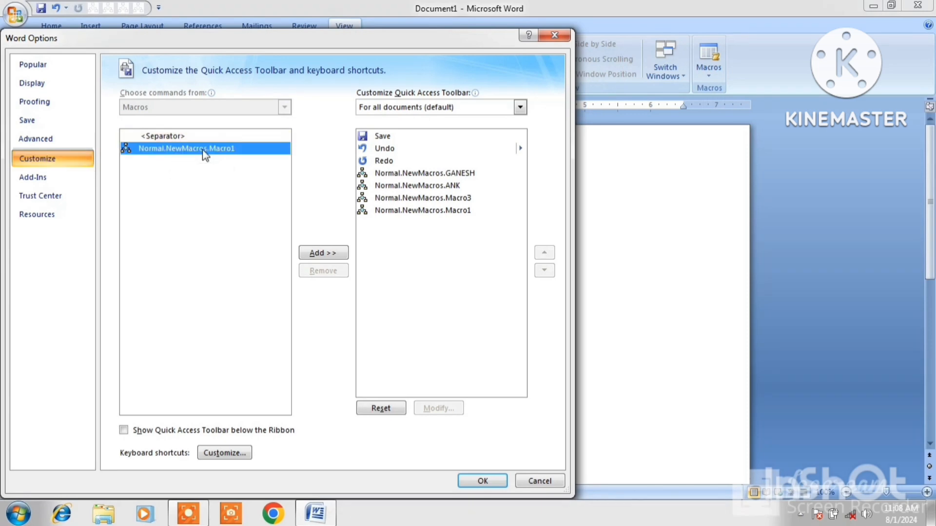
{"action": "left_click", "coordinate": [338, 257]}
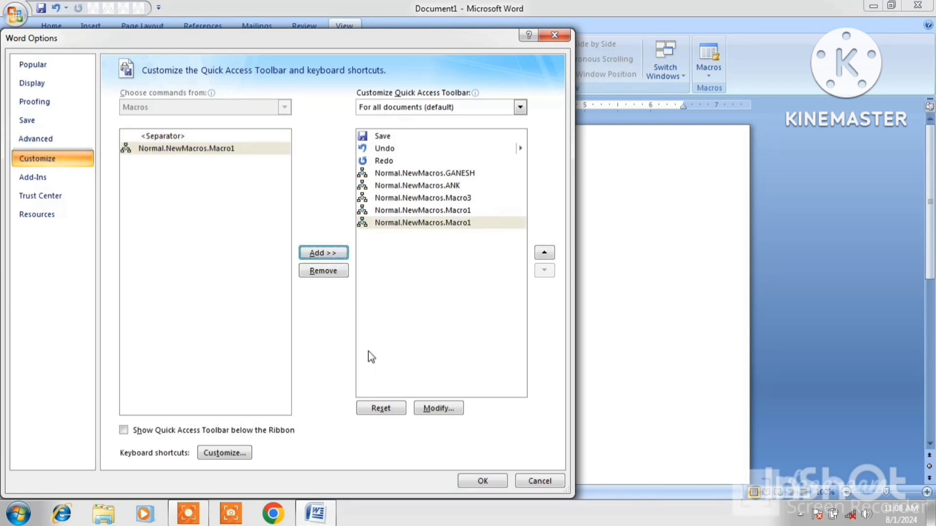
{"action": "left_click", "coordinate": [482, 481]}
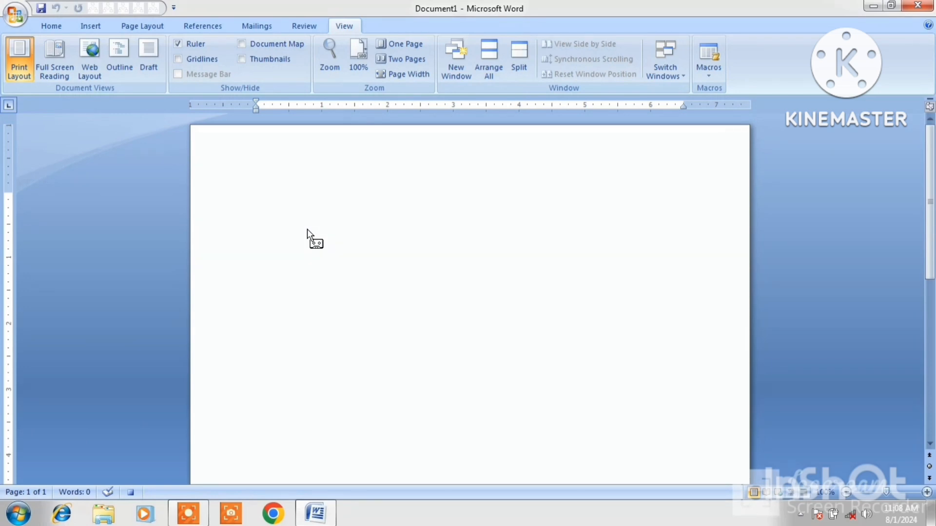
Type MOUSE and format it 24 pt, red and bold.
{"action": "type", "text": "MOUSE"}
{"action": "triple_click", "coordinate": [292, 199]}
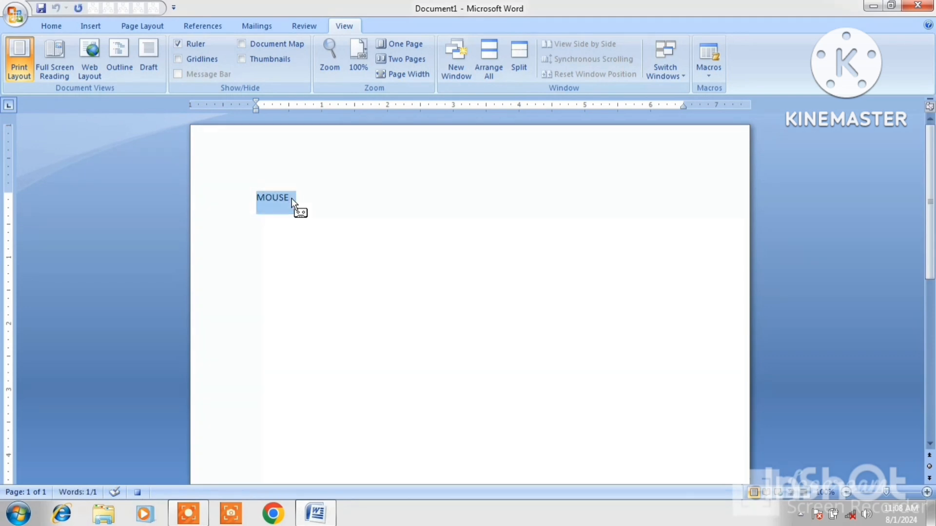
{"action": "key", "text": "ctrl+shift+period"}
{"action": "key", "text": "ctrl+shift+period"}
{"action": "key", "text": "ctrl+shift+period"}
{"action": "key", "text": "ctrl+shift+period"}
{"action": "key", "text": "ctrl+shift+period"}
{"action": "key", "text": "ctrl+shift+period"}
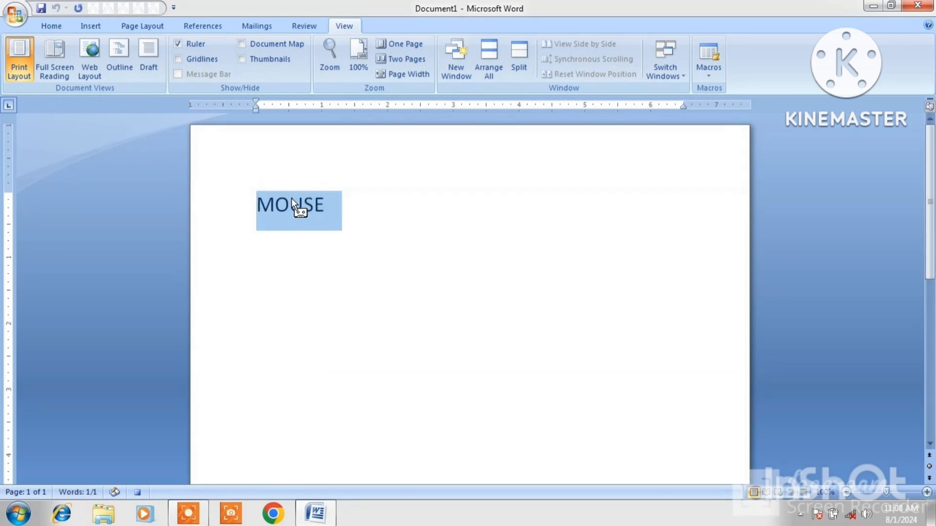
{"action": "left_click", "coordinate": [56, 24]}
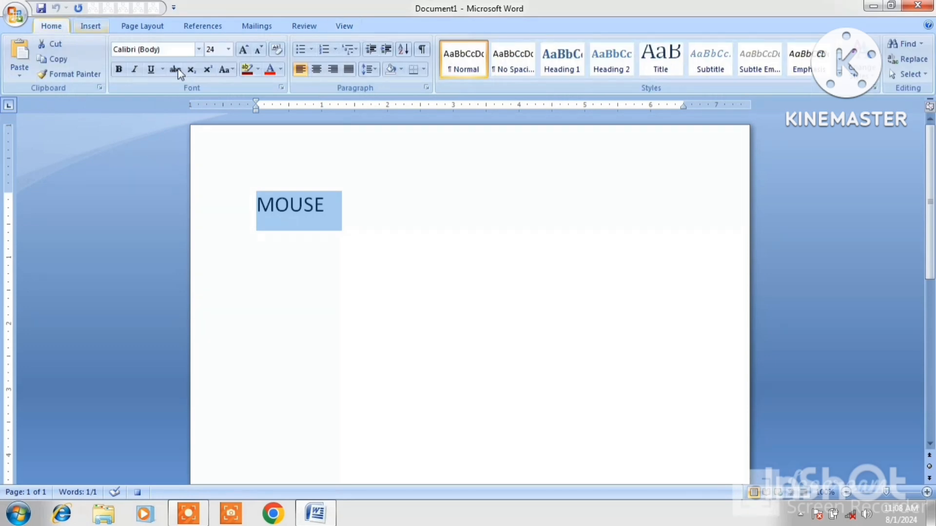
{"action": "left_click", "coordinate": [270, 69]}
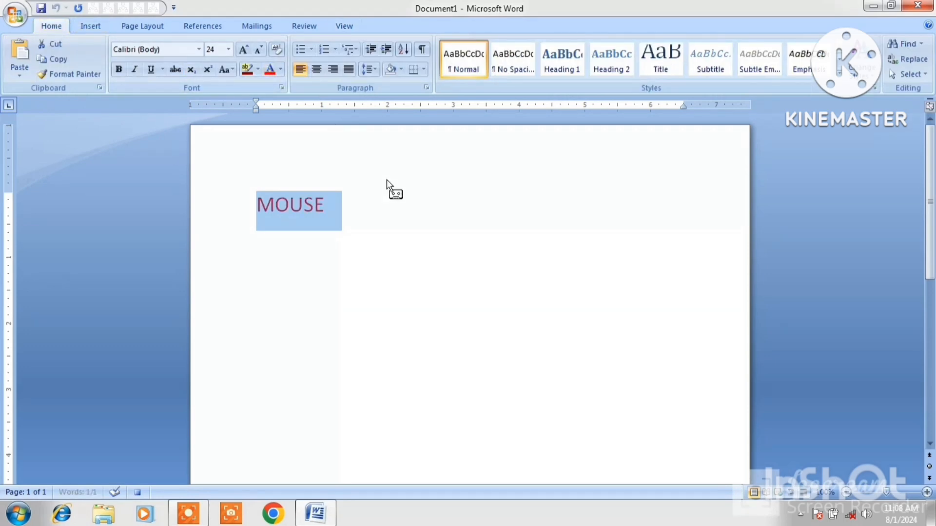
{"action": "left_click", "coordinate": [119, 69]}
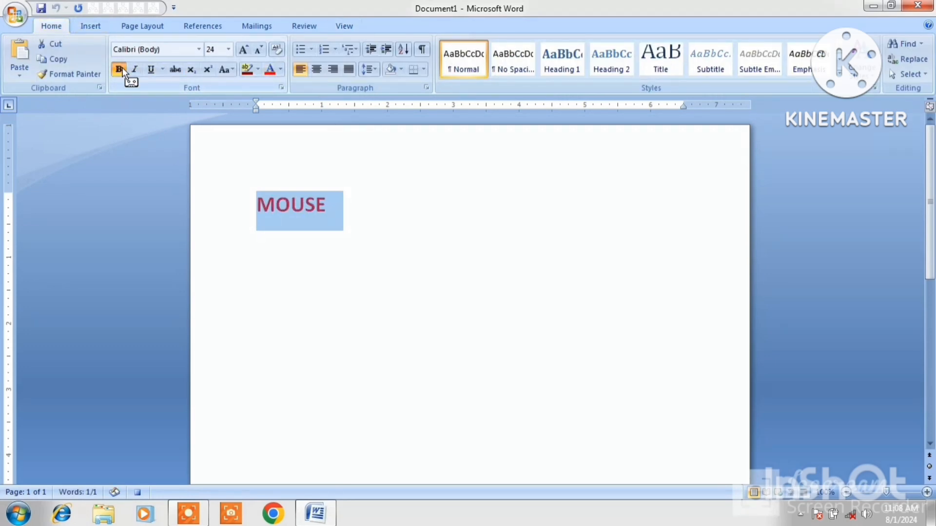
Deselect MOUSE and open the Macros menu on the View tab.
{"action": "left_click", "coordinate": [345, 26]}
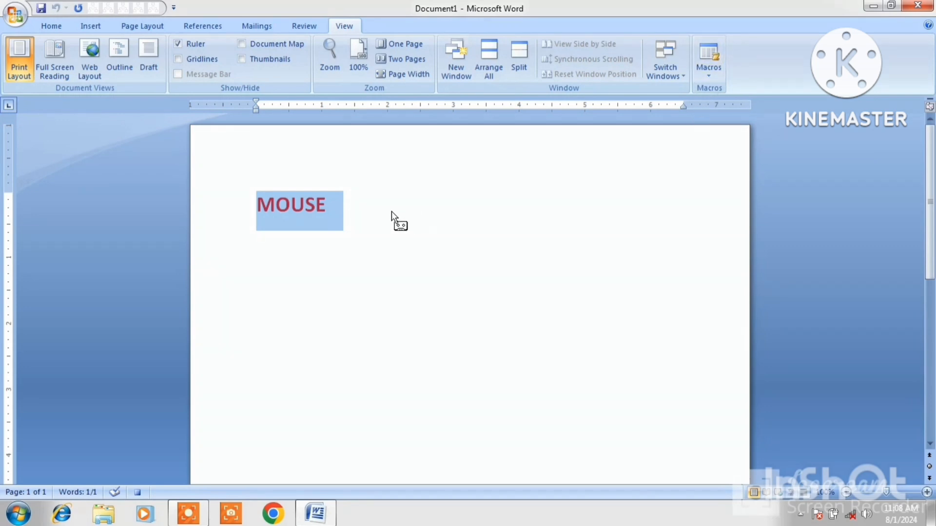
{"action": "left_click", "coordinate": [354, 217]}
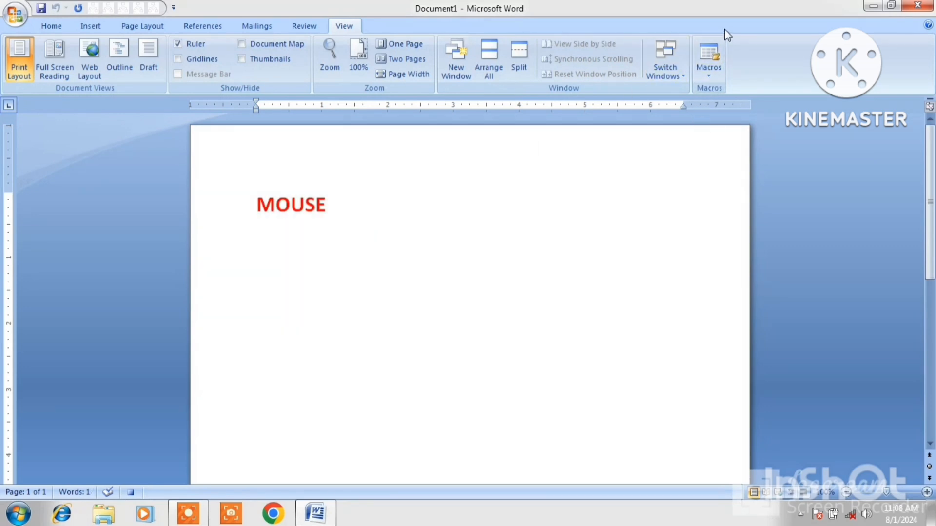
{"action": "left_click", "coordinate": [708, 75]}
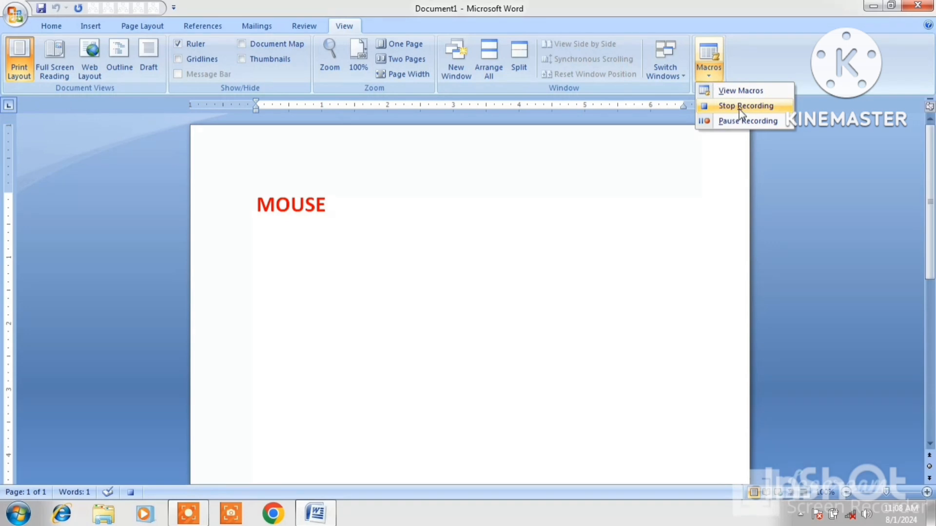
Stop recording Macro1, add a new line, and run Macro1 from View Macros.
{"action": "left_click", "coordinate": [739, 110]}
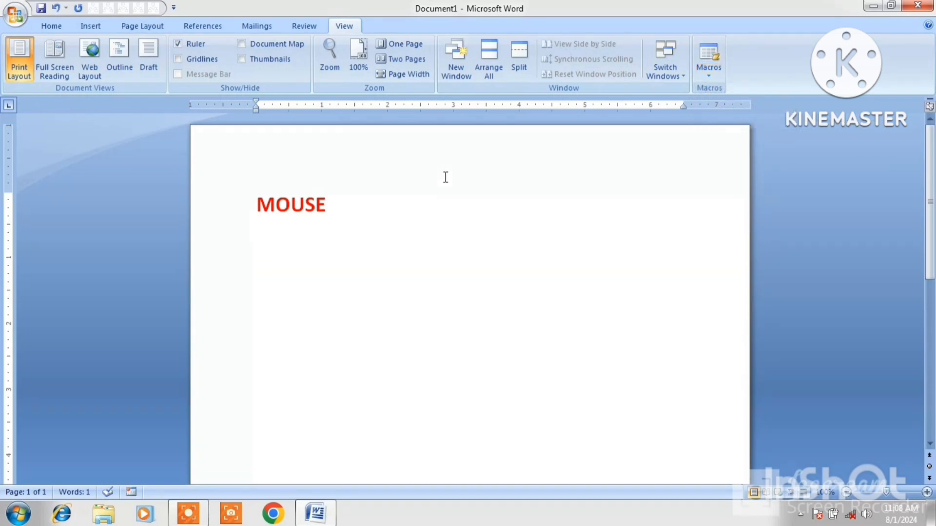
{"action": "key", "text": "Return"}
{"action": "key", "text": "Return"}
{"action": "left_click", "coordinate": [705, 77]}
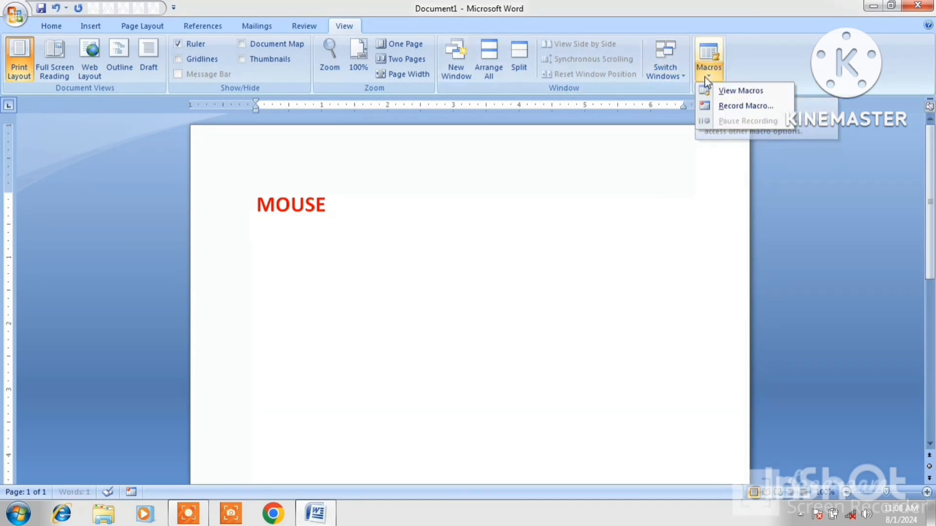
{"action": "left_click", "coordinate": [730, 91]}
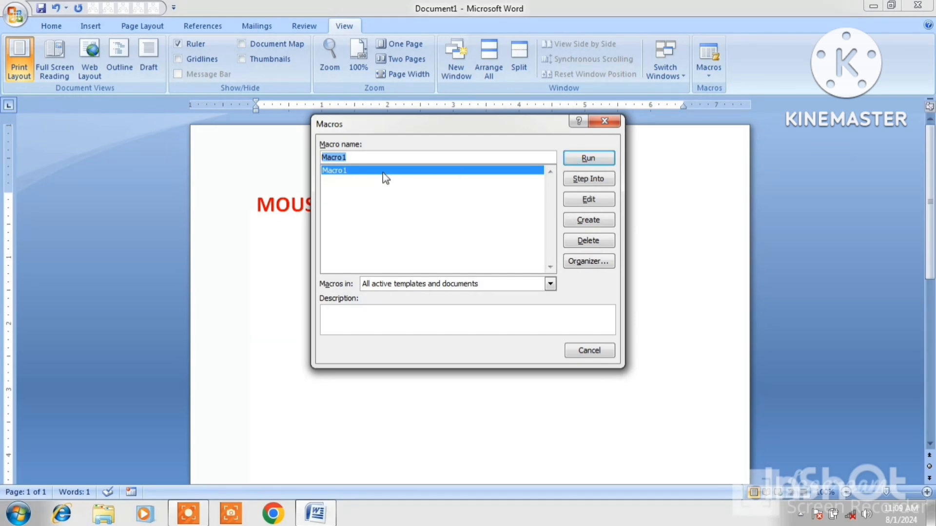
{"action": "left_click", "coordinate": [581, 161]}
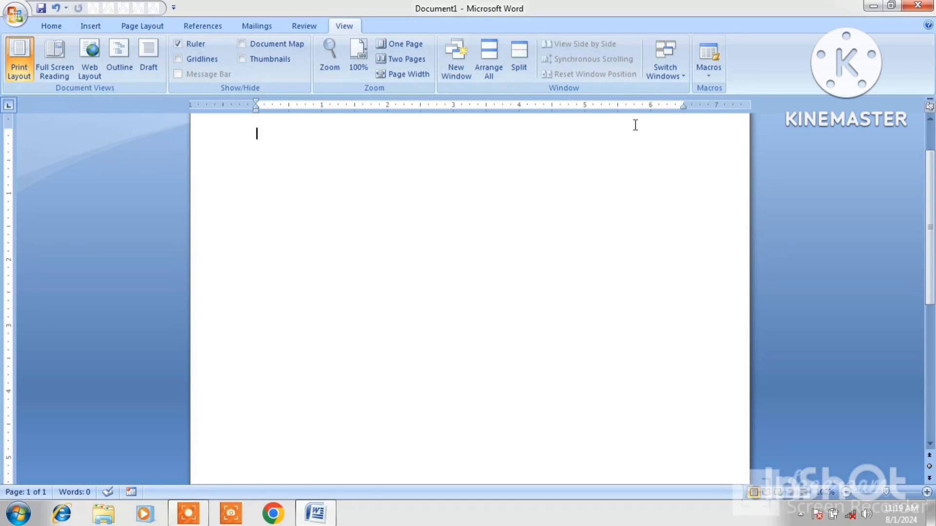
Start recording Macro2 with Ctrl+Y assigned as its keyboard shortcut, replacing Redo.
{"action": "left_click", "coordinate": [709, 75]}
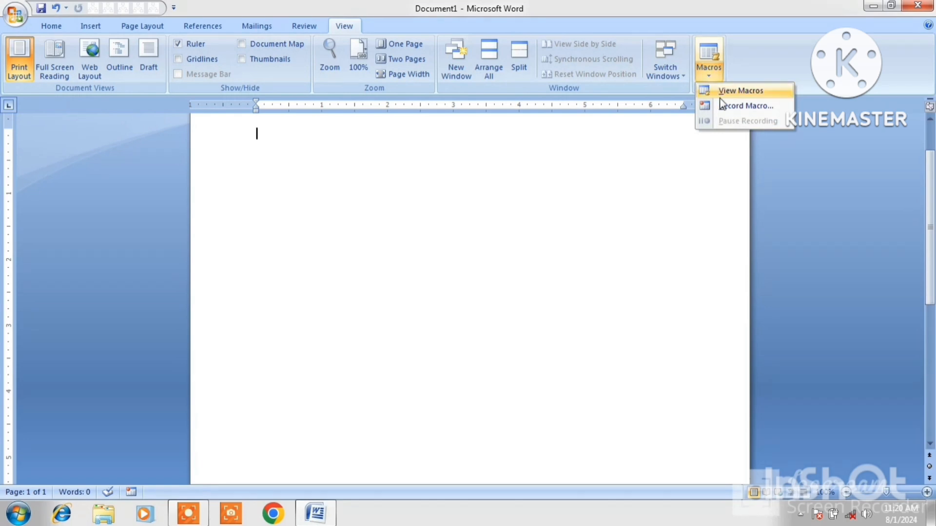
{"action": "left_click", "coordinate": [749, 108]}
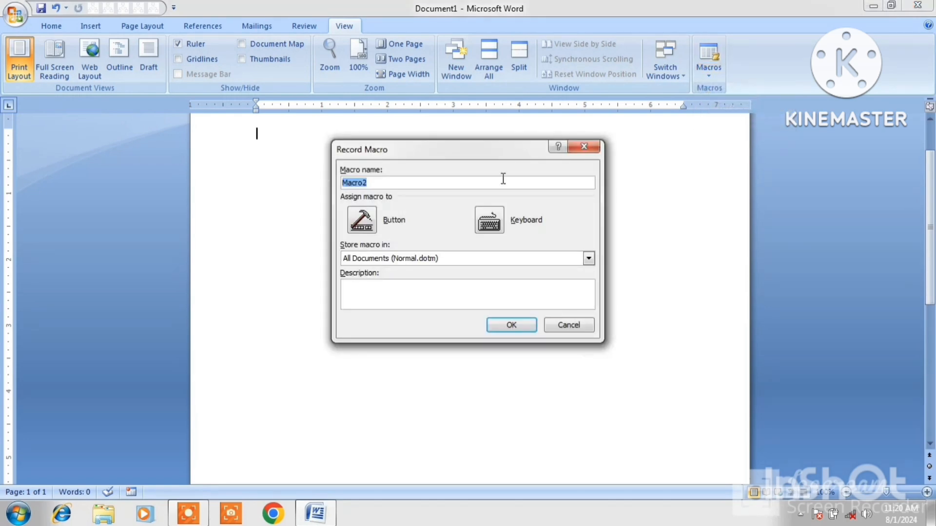
{"action": "left_click", "coordinate": [375, 187]}
{"action": "left_click", "coordinate": [488, 224]}
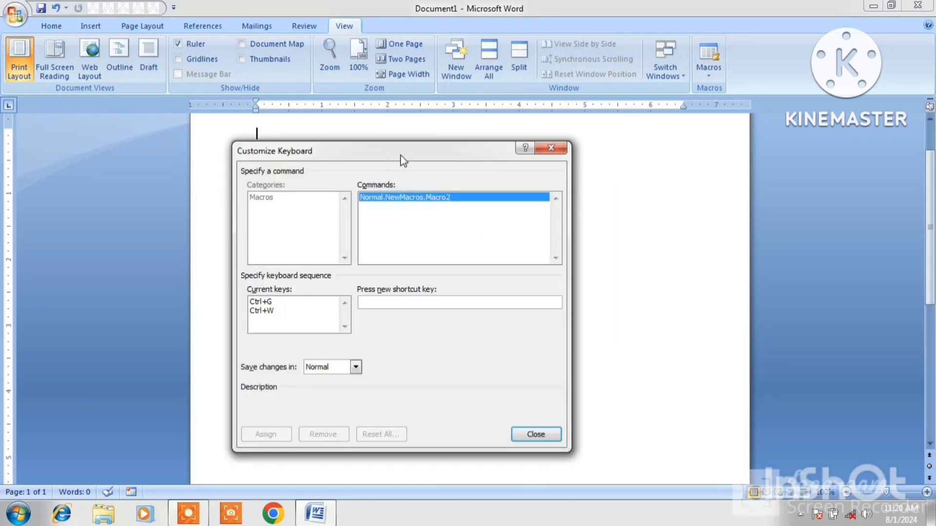
{"action": "left_click", "coordinate": [401, 304]}
{"action": "key", "text": "ctrl+y"}
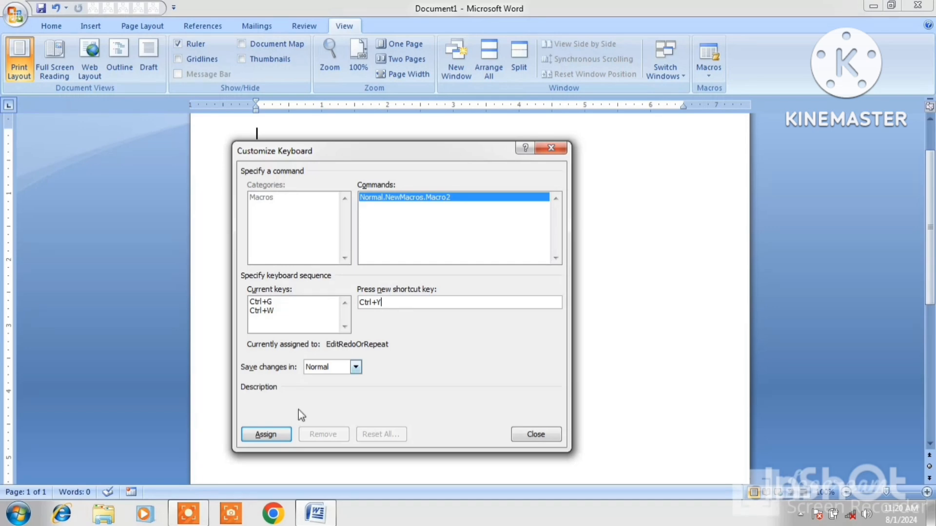
{"action": "left_click", "coordinate": [267, 434]}
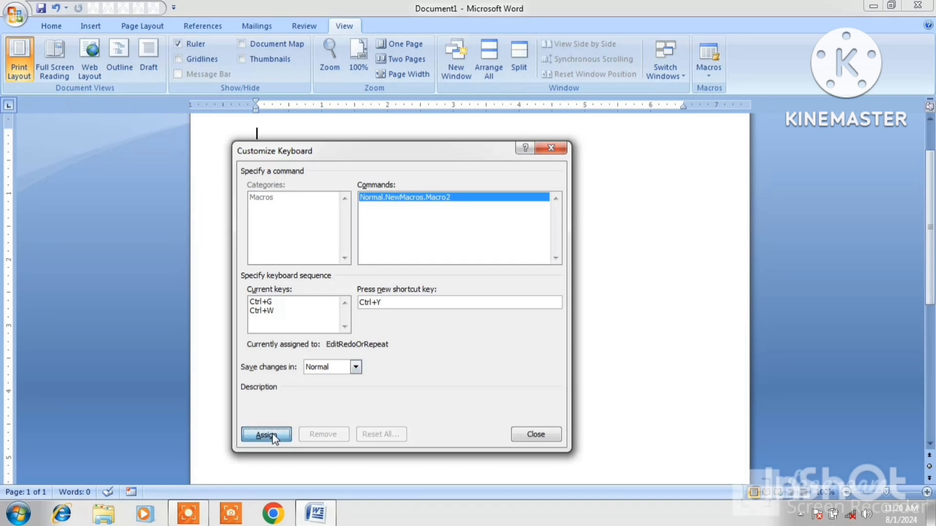
{"action": "left_click", "coordinate": [533, 436]}
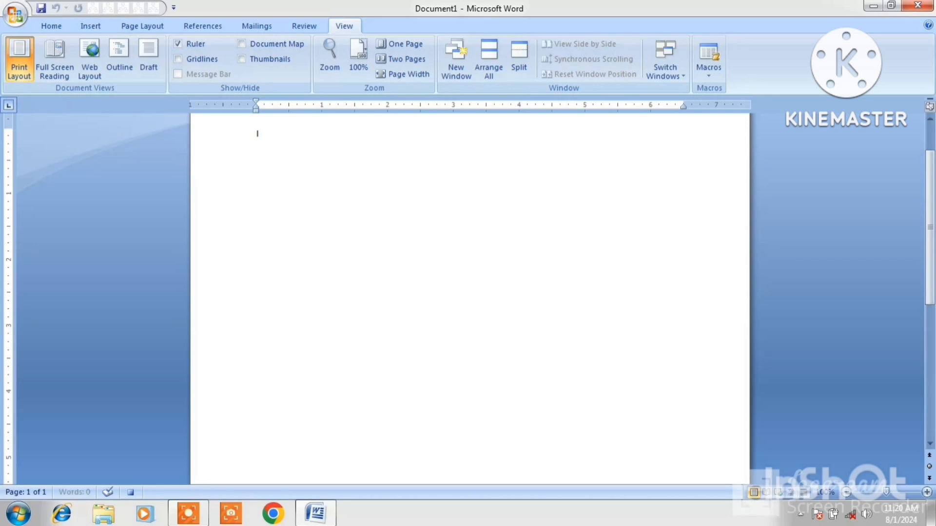
Type INTERNET as Macro2's content and stop the recording.
{"action": "type", "text": "INTERNET"}
{"action": "left_click", "coordinate": [709, 76]}
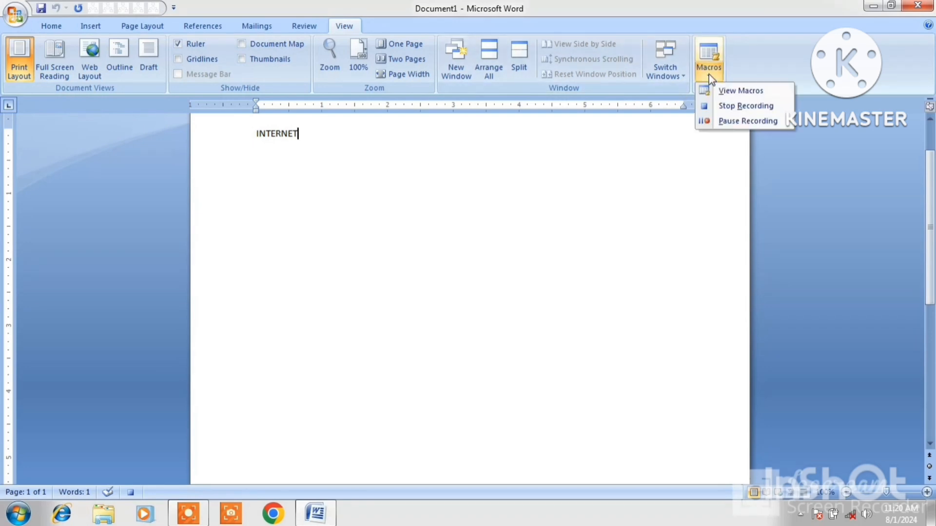
{"action": "left_click", "coordinate": [730, 105]}
On a new line, run Macro2 repeatedly to insert INTERNET.
{"action": "key", "text": "Return"}
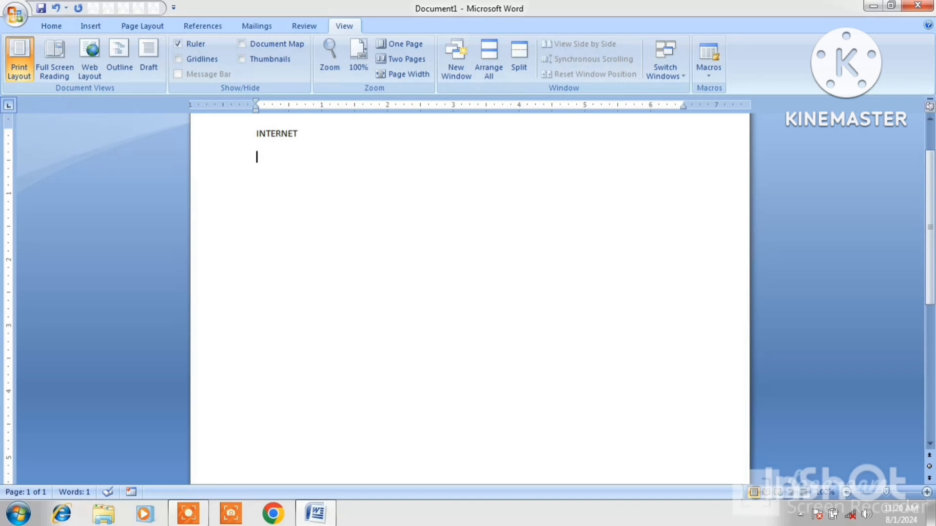
{"action": "key", "text": "ctrl+i"}
{"action": "key", "text": "ctrl+i"}
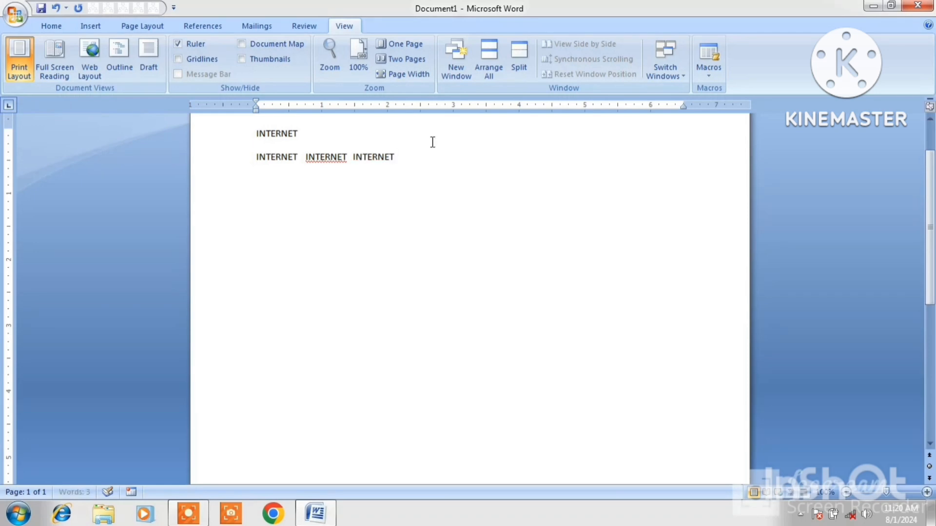
{"action": "key", "text": "ctrl+i"}
Open the Macros list showing Macro1 and Macro2, and select Macro2.
{"action": "left_click", "coordinate": [704, 79]}
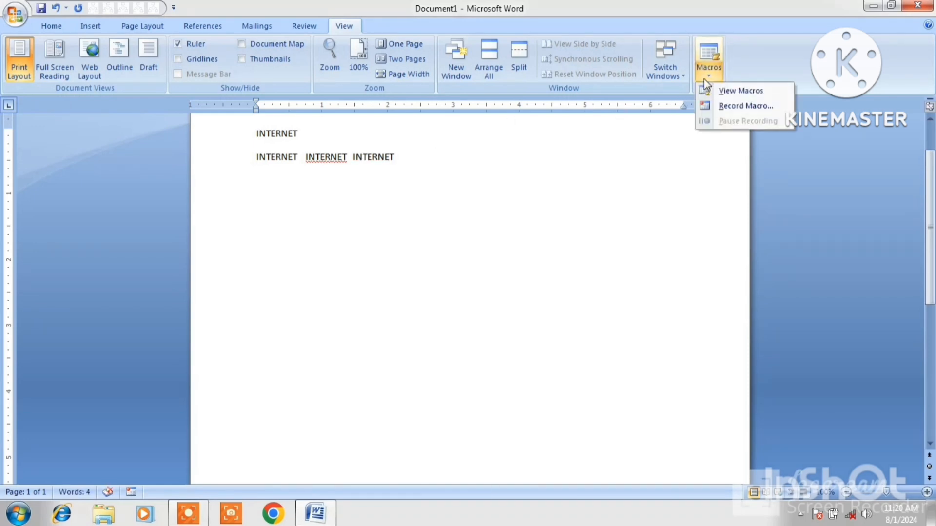
{"action": "left_click", "coordinate": [726, 91]}
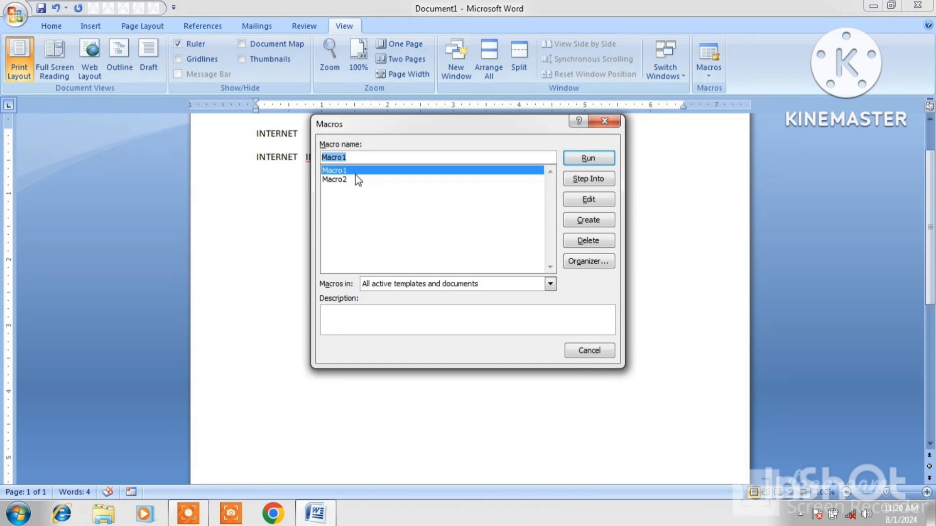
{"action": "left_click", "coordinate": [342, 181]}
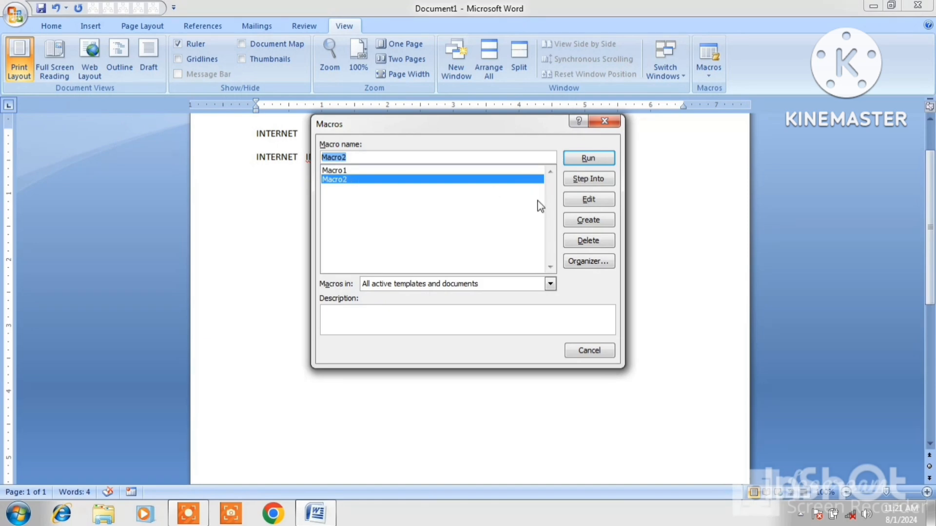